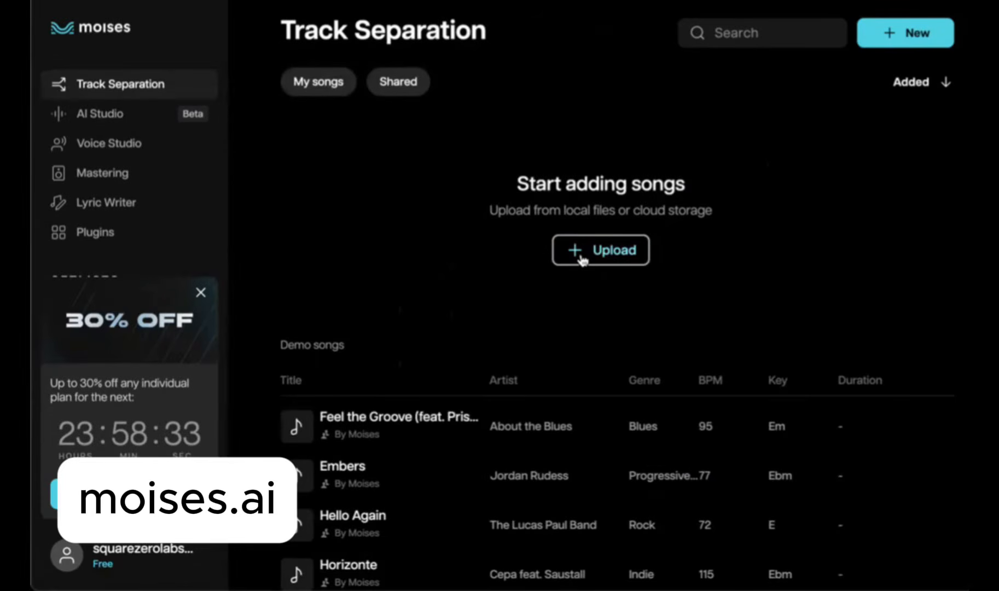
Step: Upload a local song file and submit it for Vocals, Instrumental separation
click(580, 260)
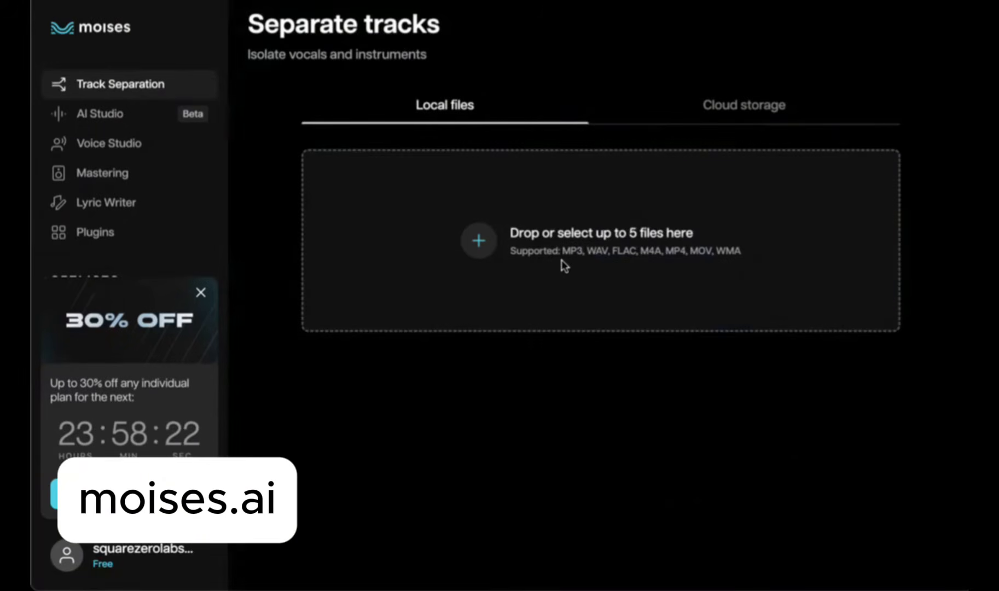
click(564, 266)
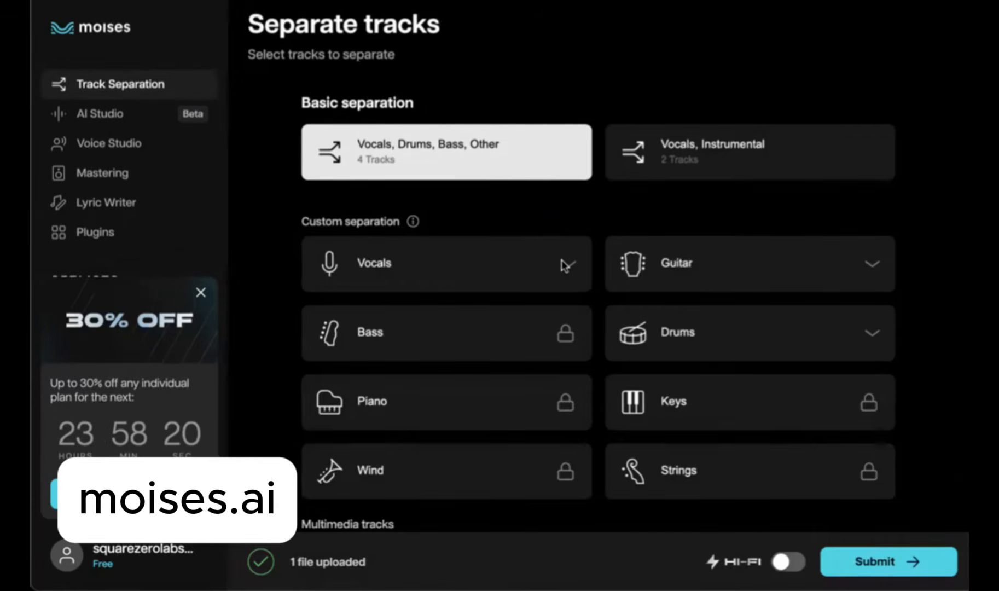
click(705, 157)
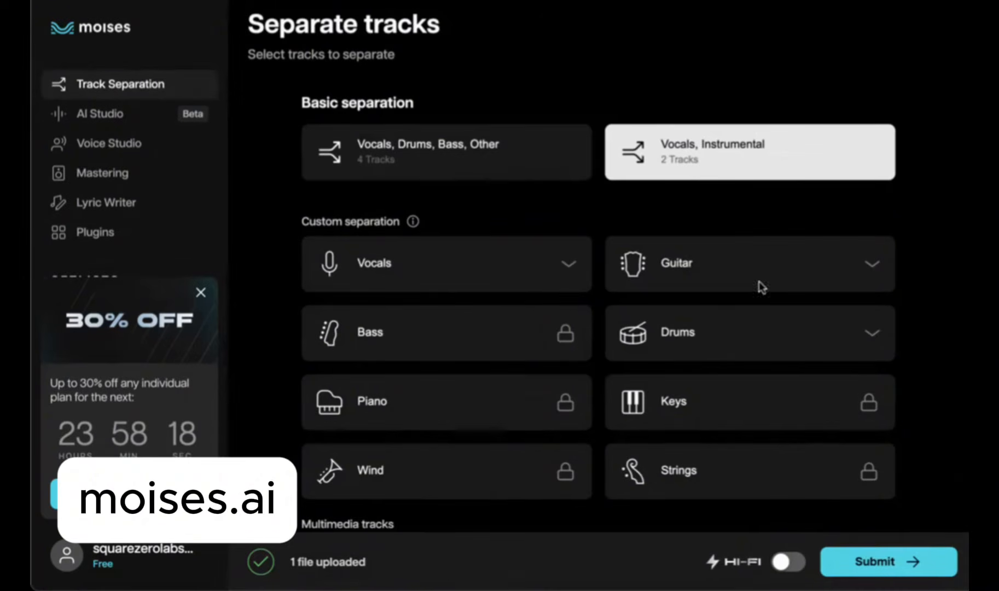
click(859, 558)
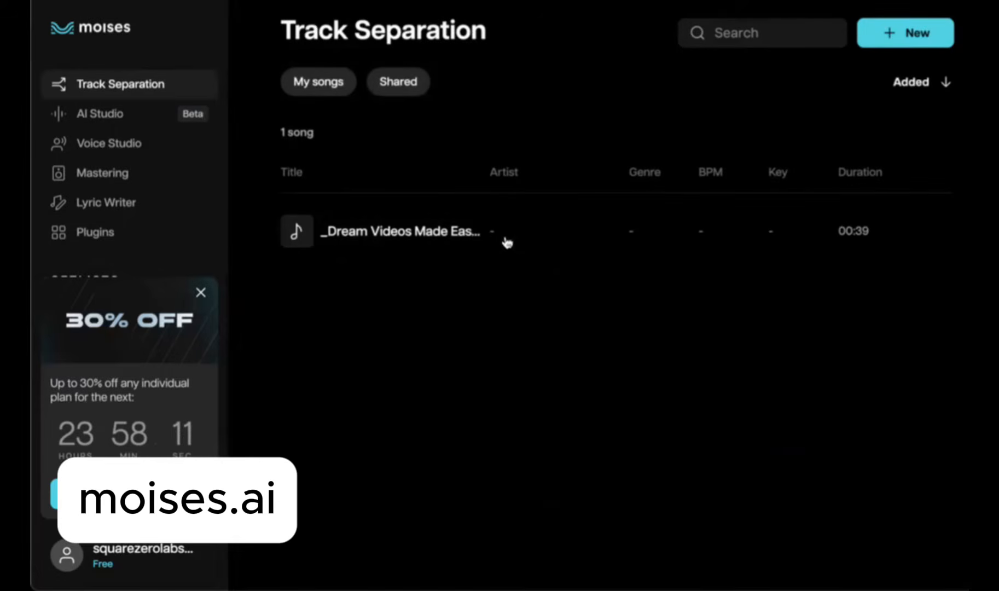
Step: Open the separated song and export all channels as MP3
click(466, 236)
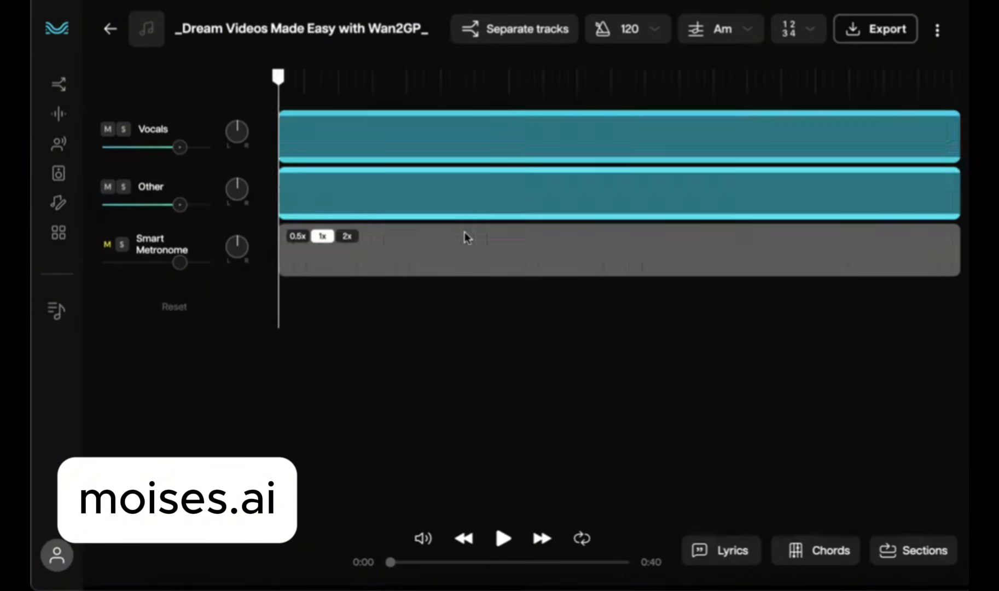
click(875, 33)
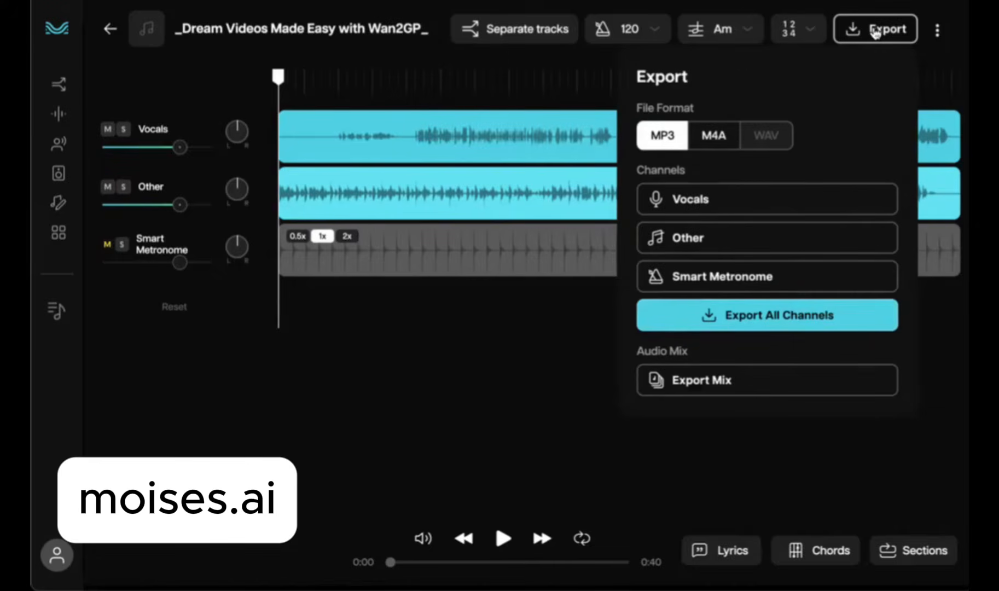
click(810, 315)
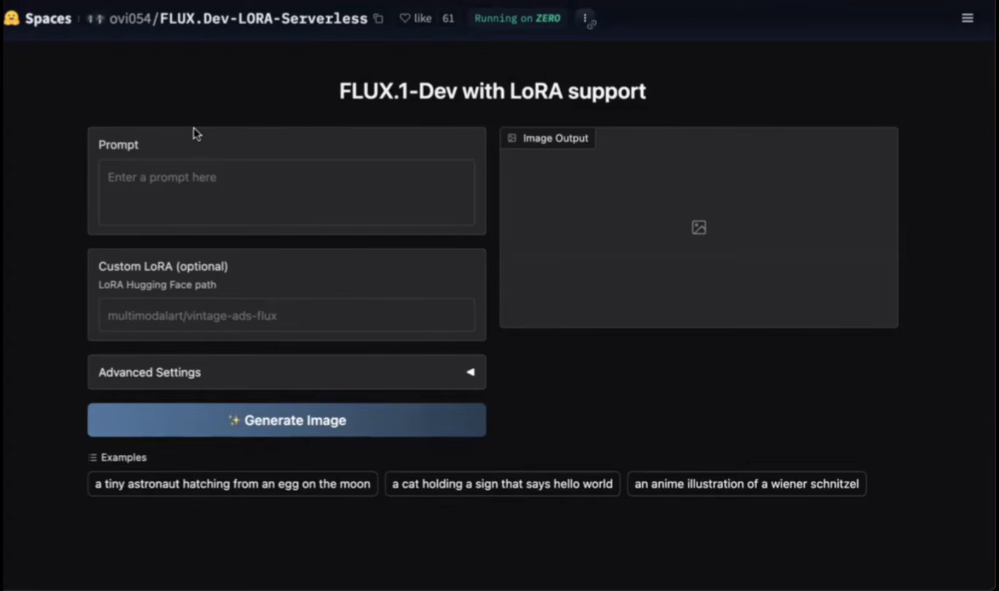
Step: Paste the alien disco prompt and delete its text after "a festive atmosphere."
scroll(186, 98, down, 1)
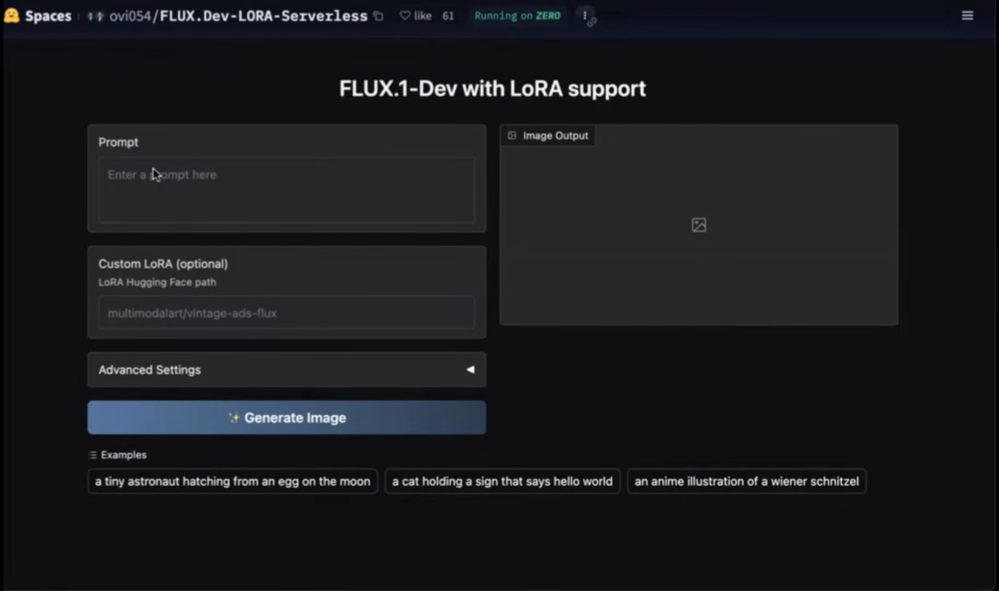
click(128, 179)
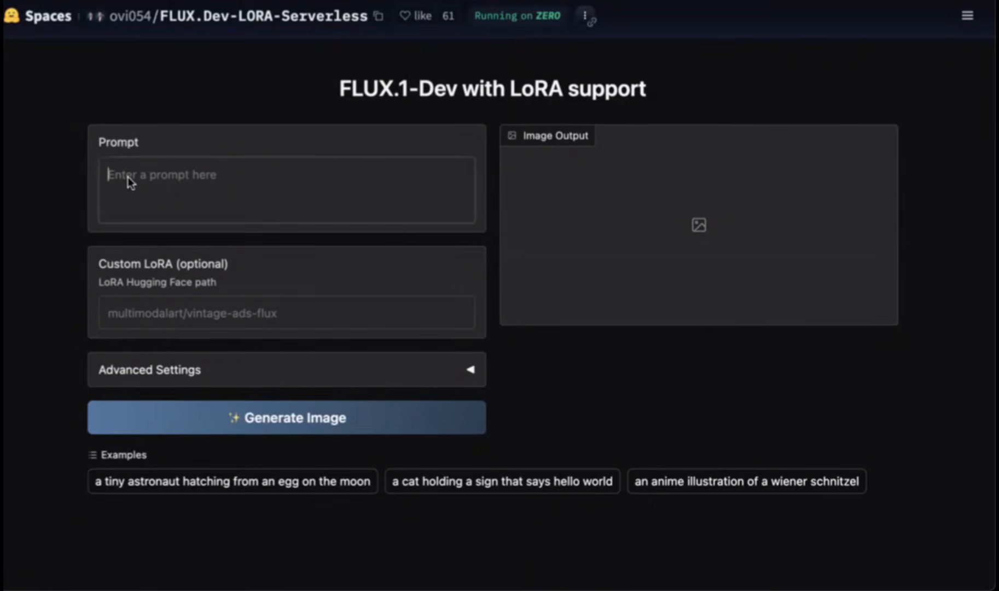
text(A vibrant, fun scene of a cute female alien singing and dancing at a disco. She has a sleek, futuristic yet playful design with glowing accents, big expressive eyes, and a friendly smile. The disco is full of colorful neon lights, a sparkling disco ball, and a lively dance floor. The alien is striking a dynamic pose while holding a retro microphone, surrounded by shimmering beams of light and a festive atmosphere. The style should be bright, cheerful, and full of energy, with a sense of motion and joyand purples in the image to blue. make the background green)
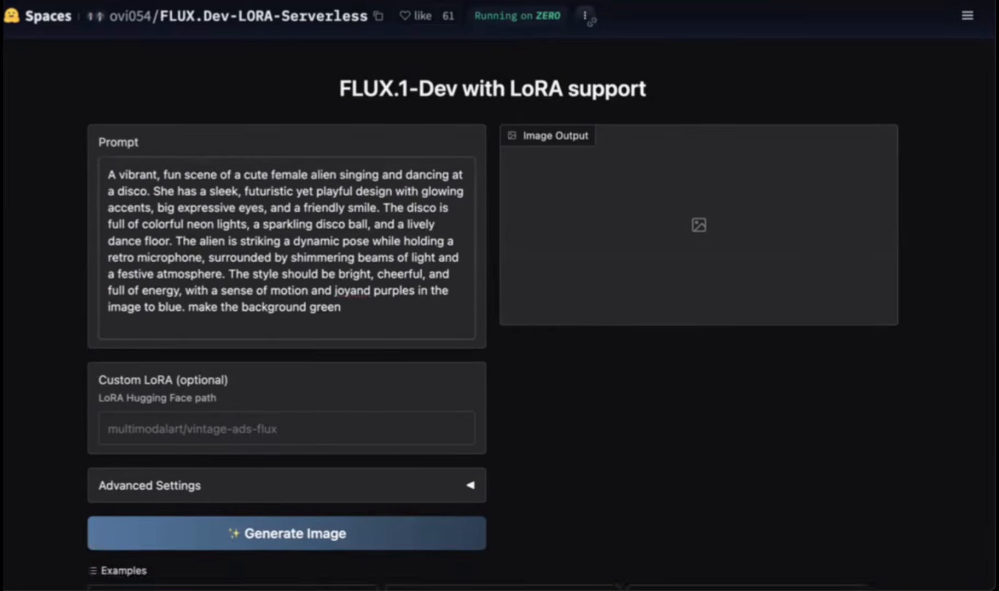
key(BackSpace)
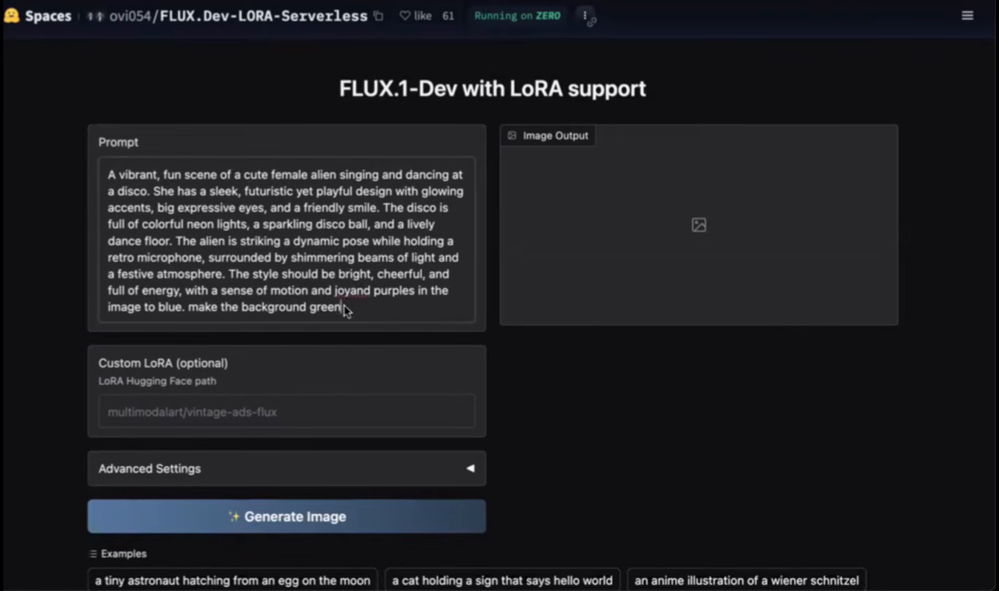
drag(340, 306, 230, 273)
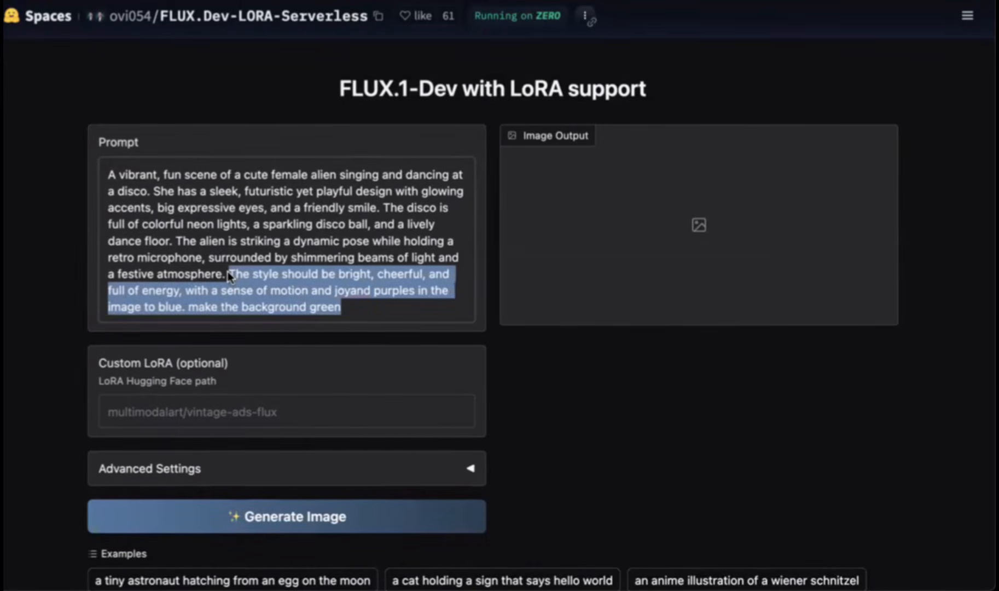
key(BackSpace)
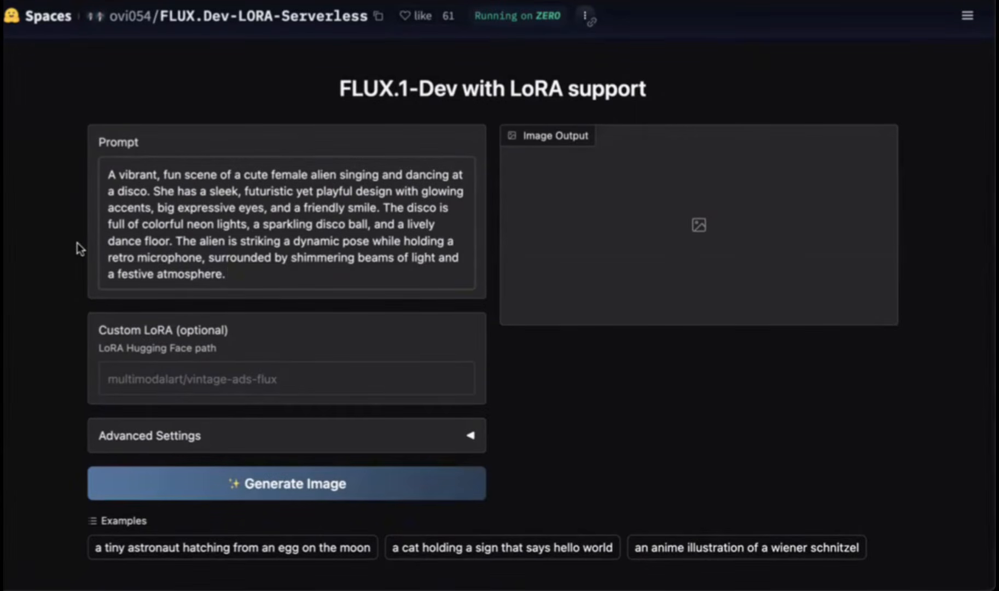
Step: Expand the Advanced Settings section of the image generator
scroll(78, 249, down, 1)
scroll(78, 248, down, 2)
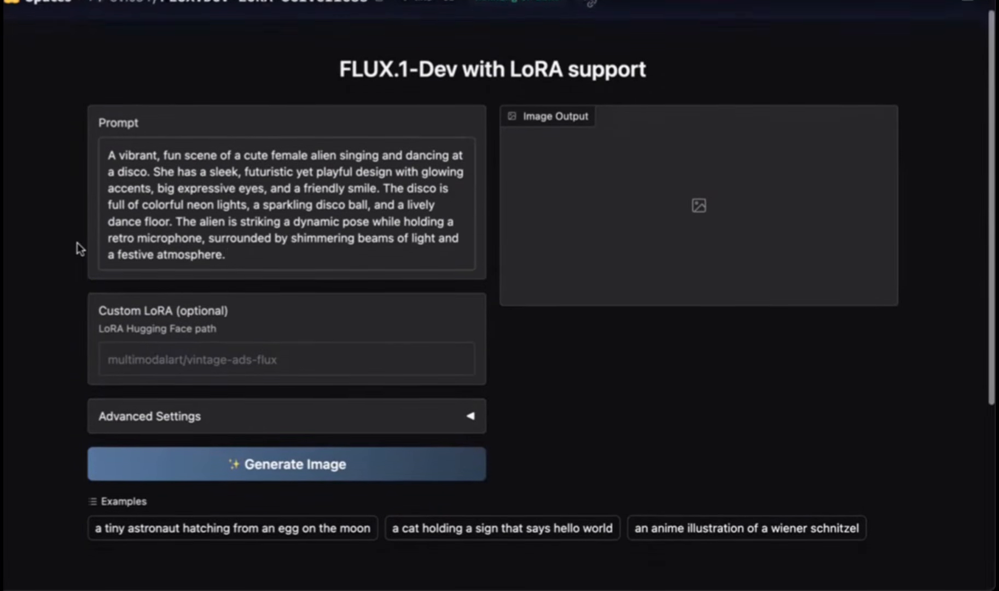
scroll(79, 249, down, 5)
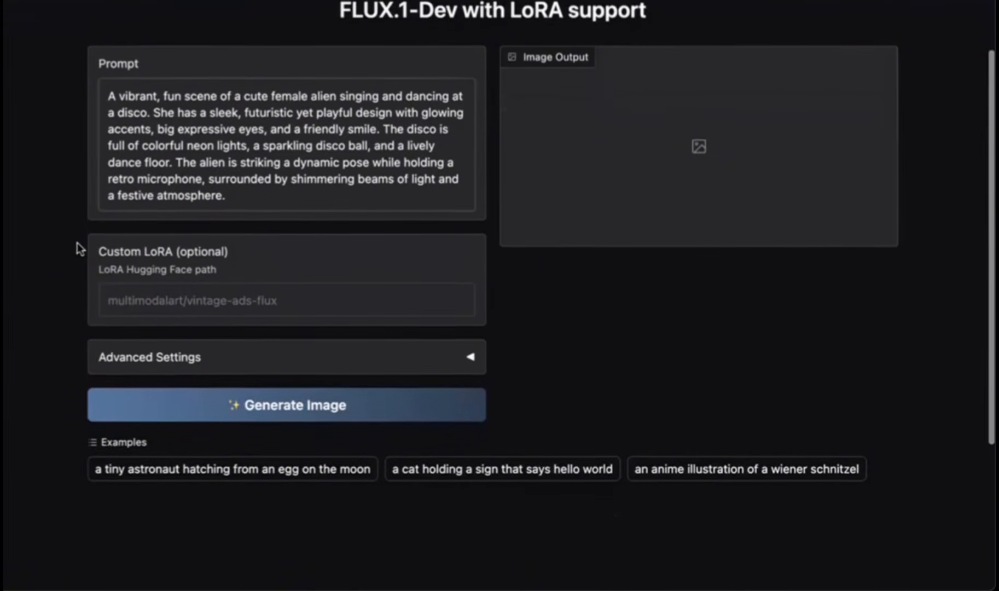
scroll(219, 176, down, 2)
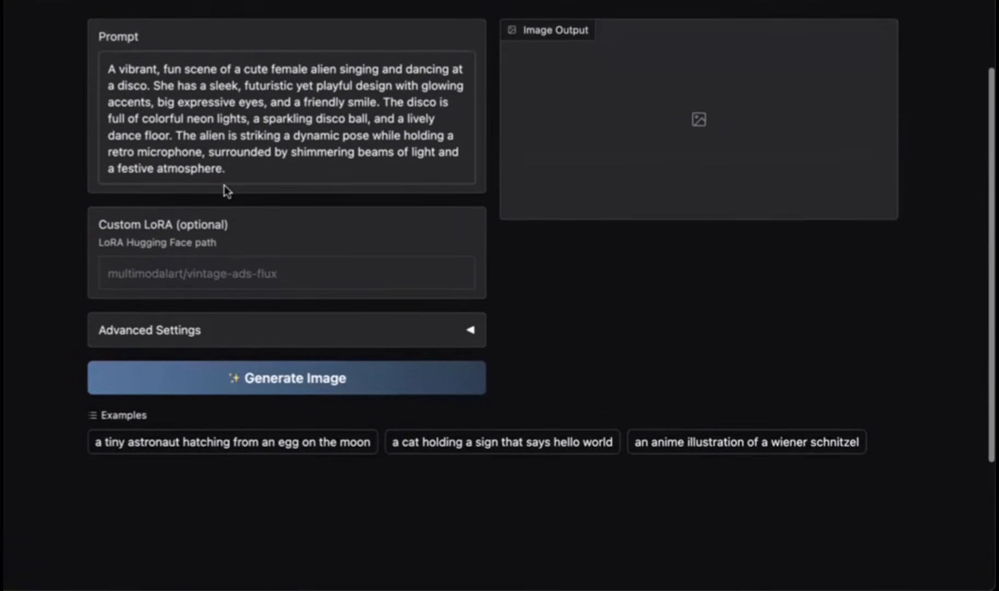
scroll(225, 189, down, 2)
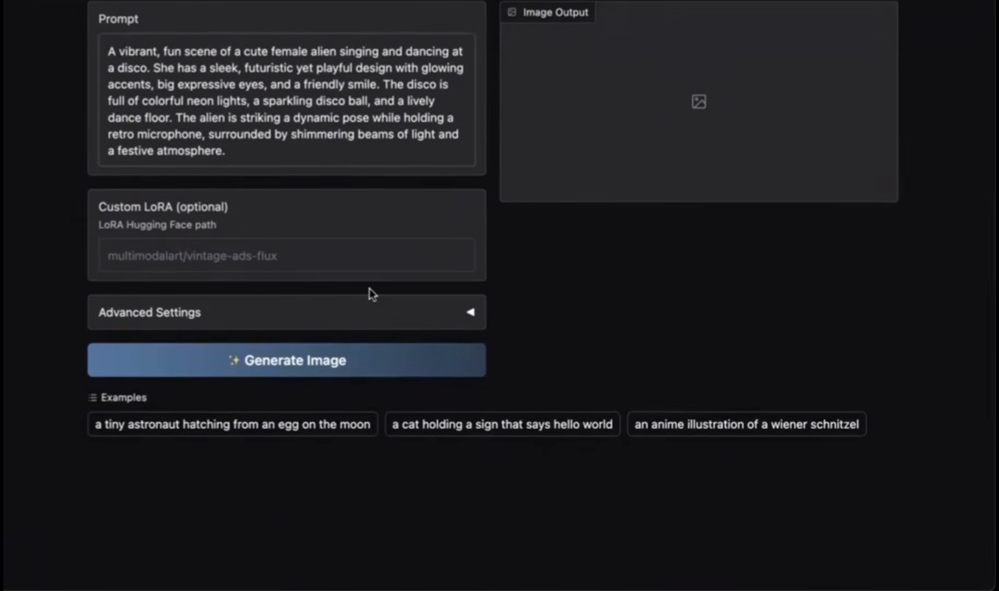
click(468, 317)
scroll(361, 310, down, 5)
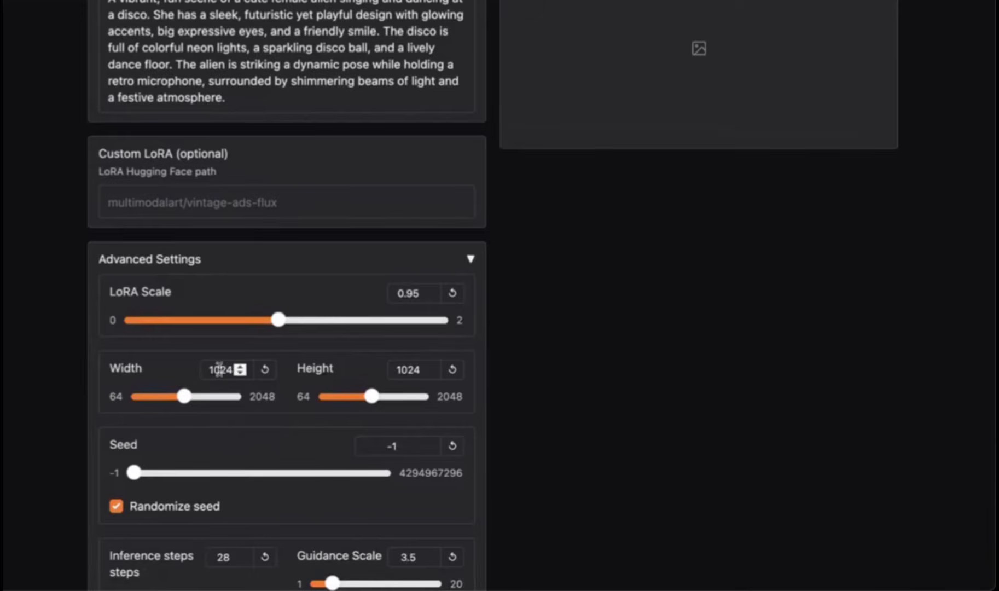
Step: Set the image width to 1080 and the height to 1920
drag(229, 365, 195, 365)
text(1080)
double_click(405, 363)
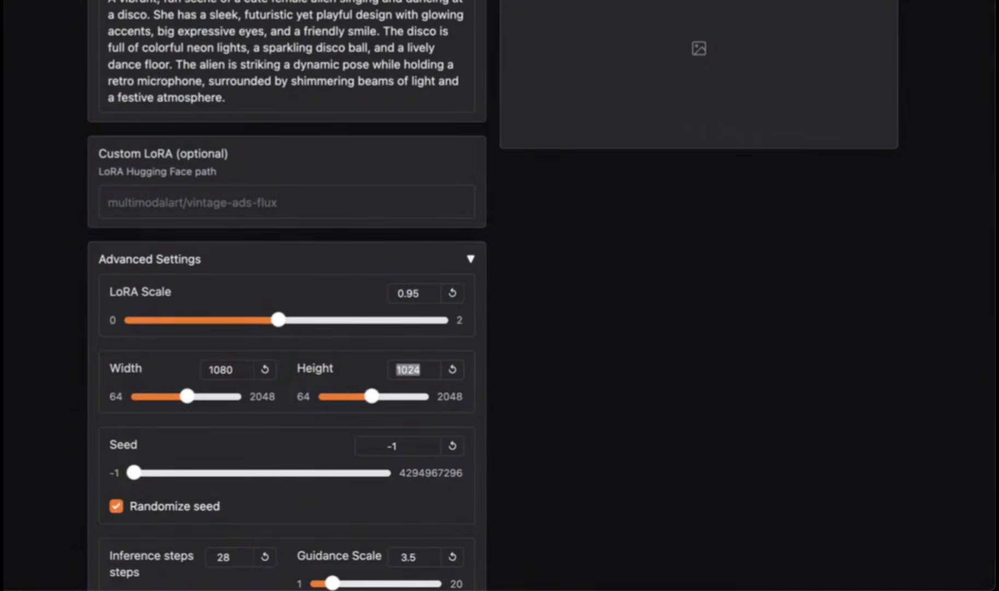
click(927, 5)
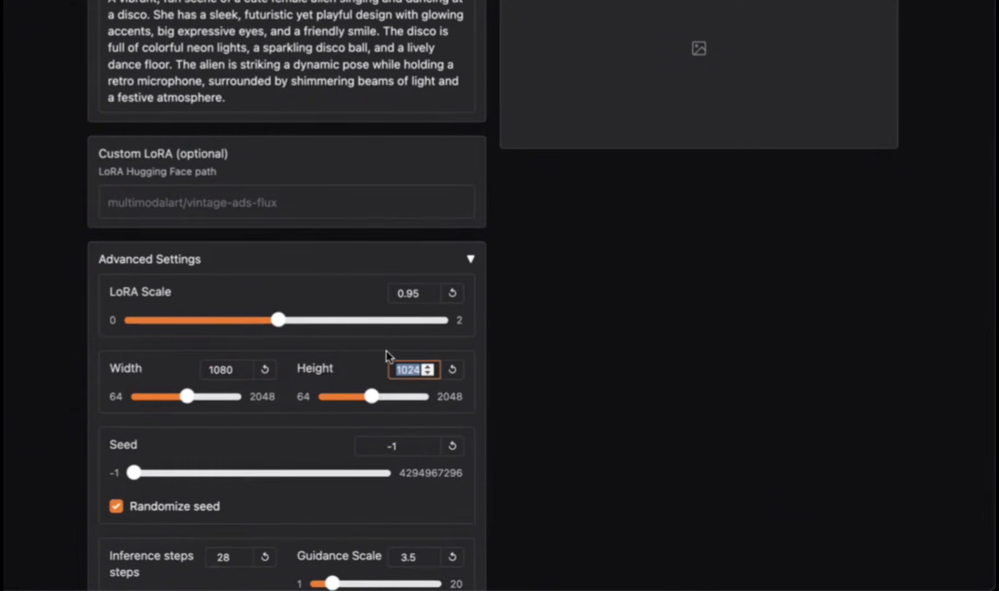
text(1920)
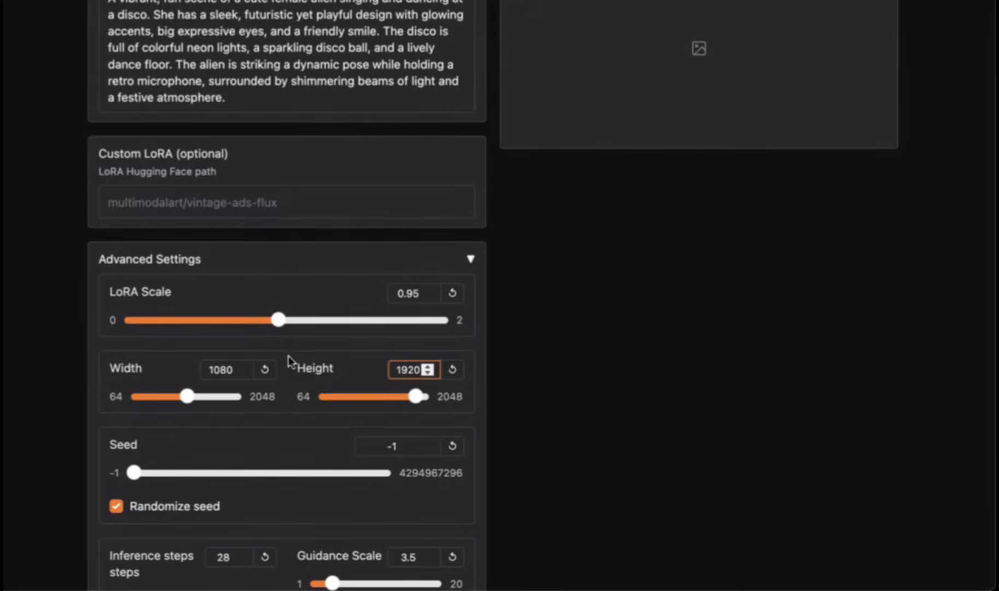
Step: Generate the image from the prompt
scroll(288, 362, down, 4)
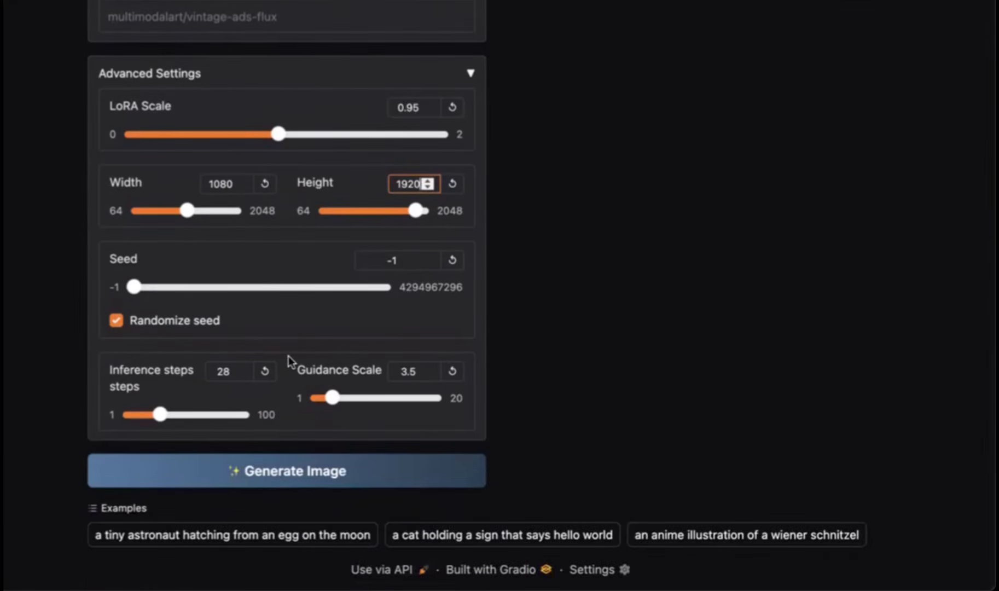
scroll(288, 356, up, 7)
scroll(288, 357, down, 6)
scroll(289, 359, down, 1)
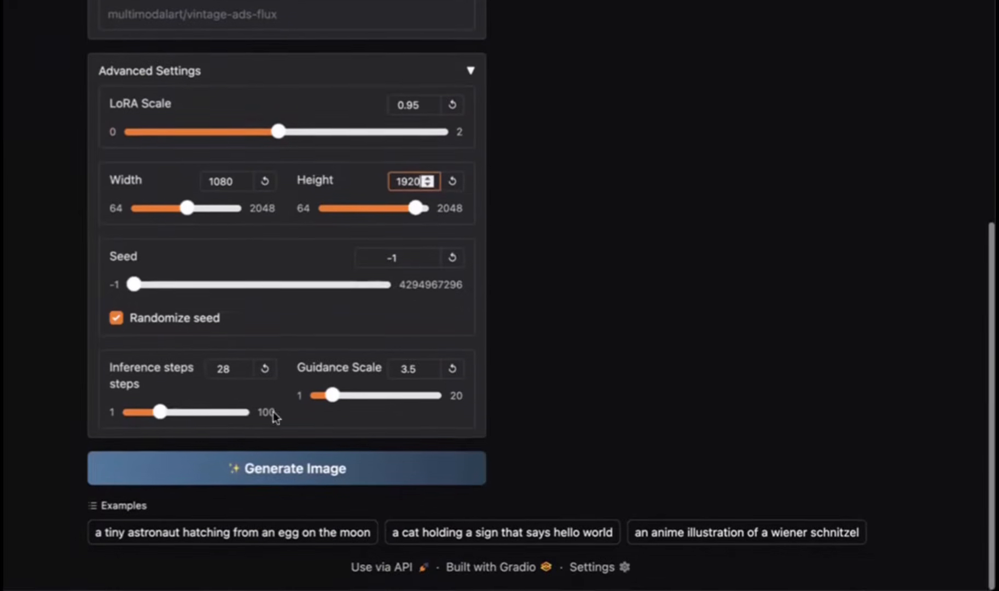
click(233, 469)
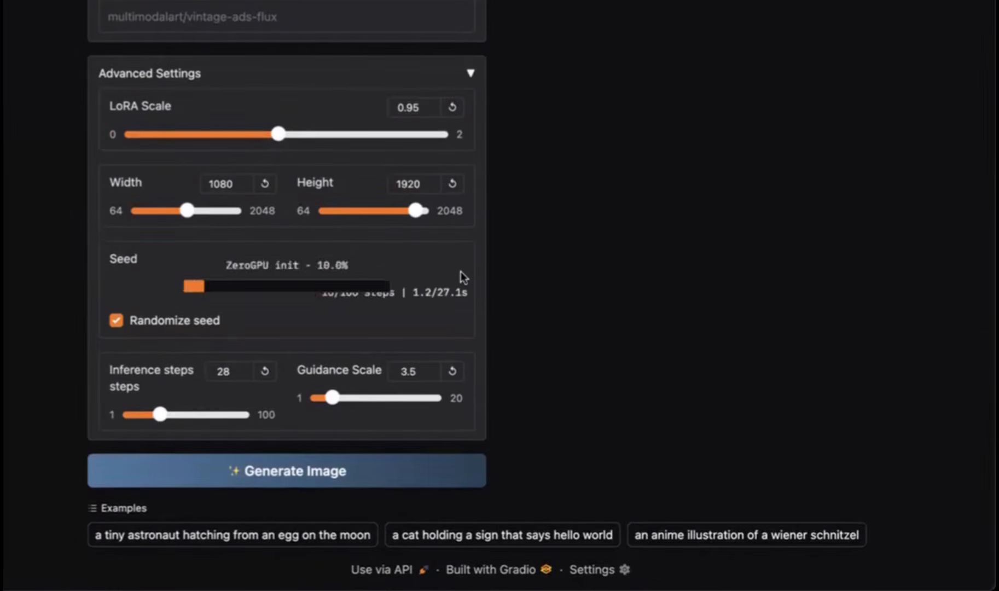
Step: Examine the generated image in the output panel as it renders
scroll(460, 271, up, 8)
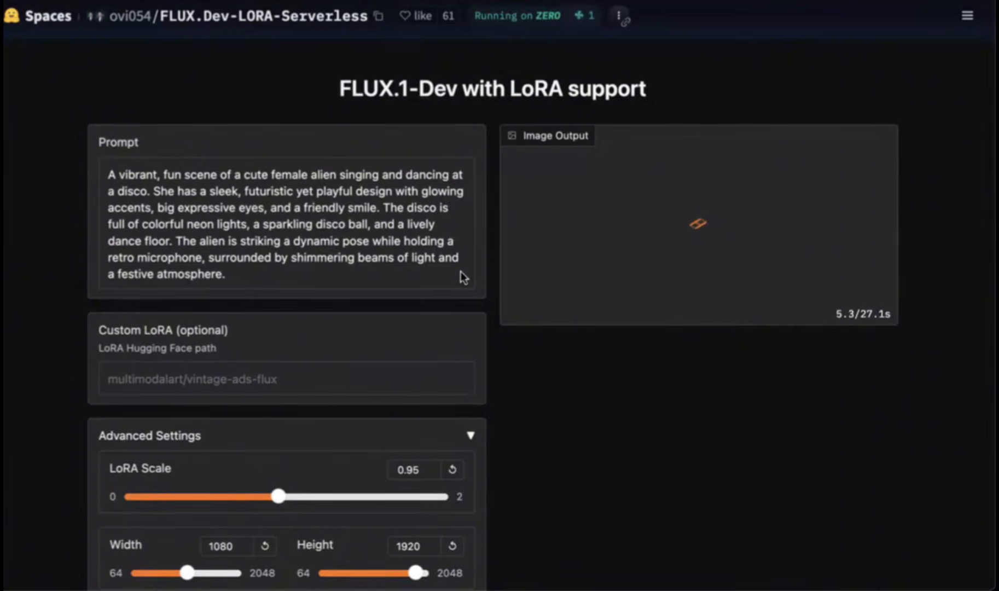
scroll(461, 271, down, 3)
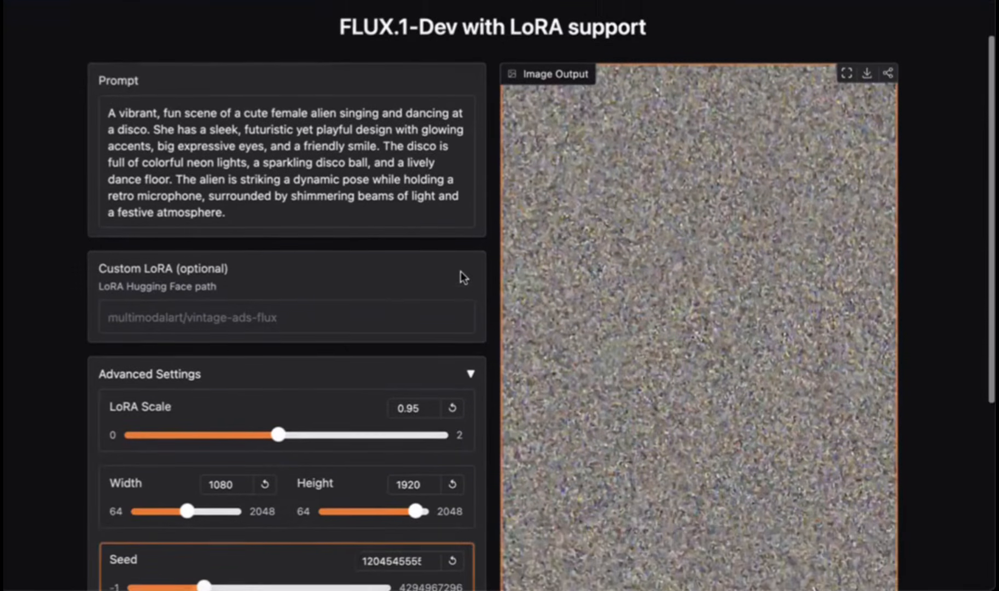
scroll(461, 272, down, 1)
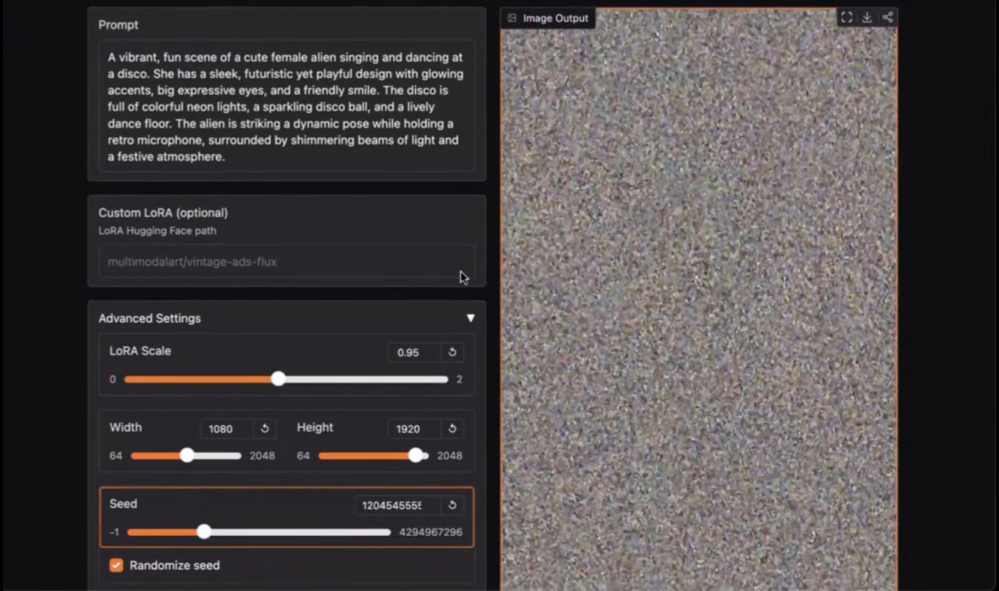
scroll(461, 271, down, 1)
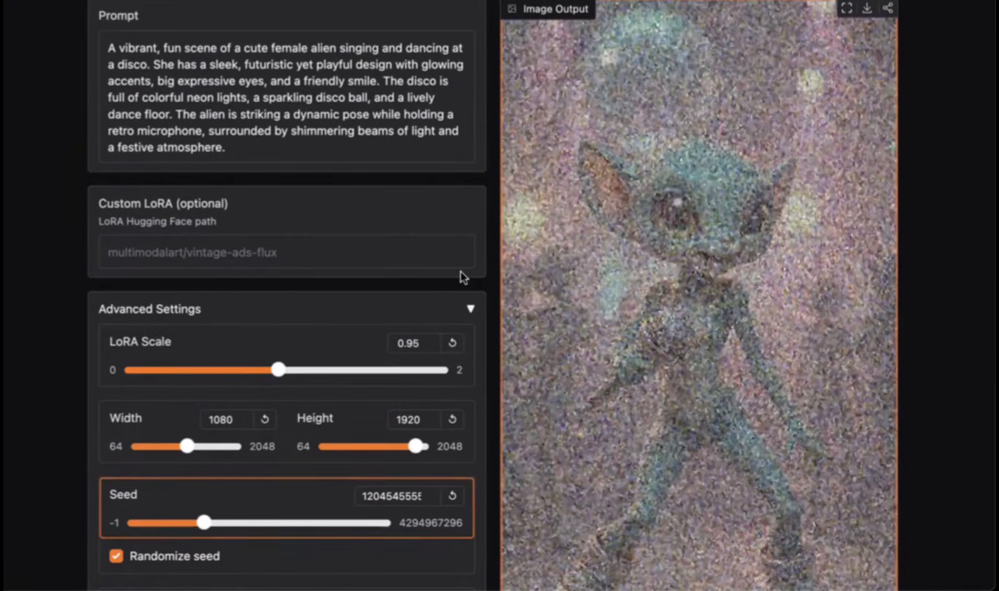
scroll(461, 271, down, 1)
scroll(460, 272, down, 2)
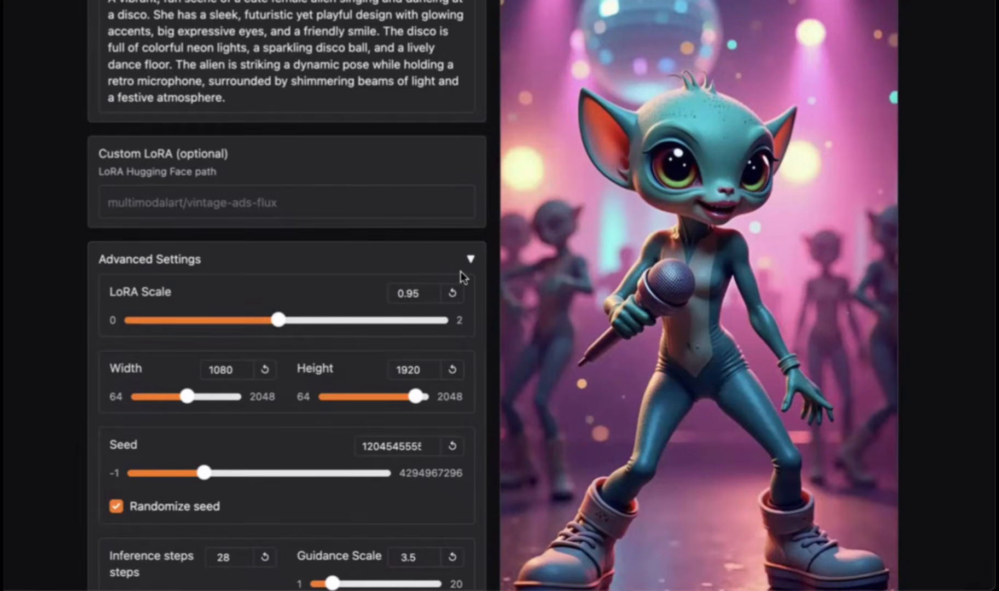
scroll(460, 271, down, 4)
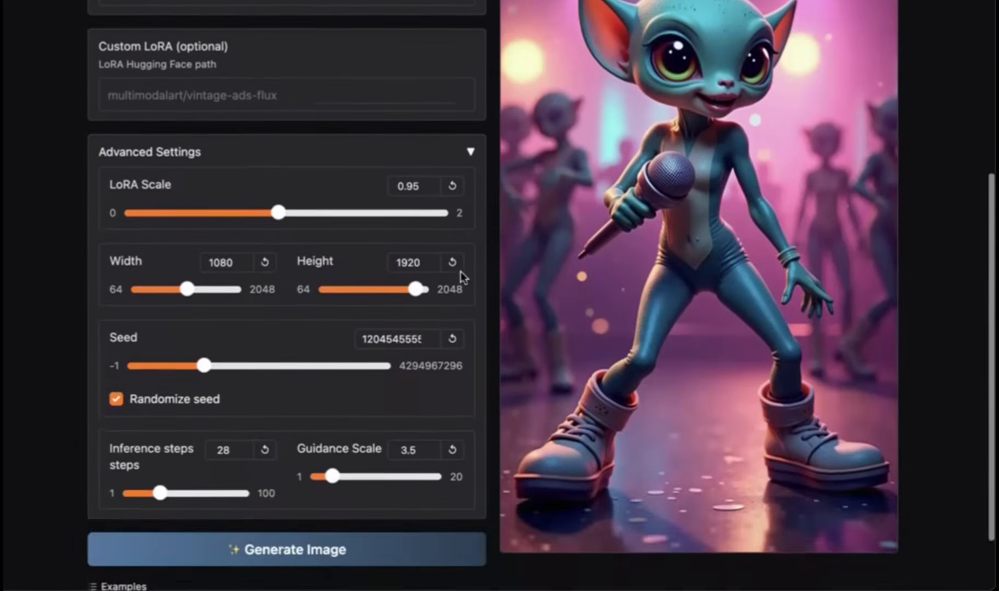
scroll(462, 276, up, 3)
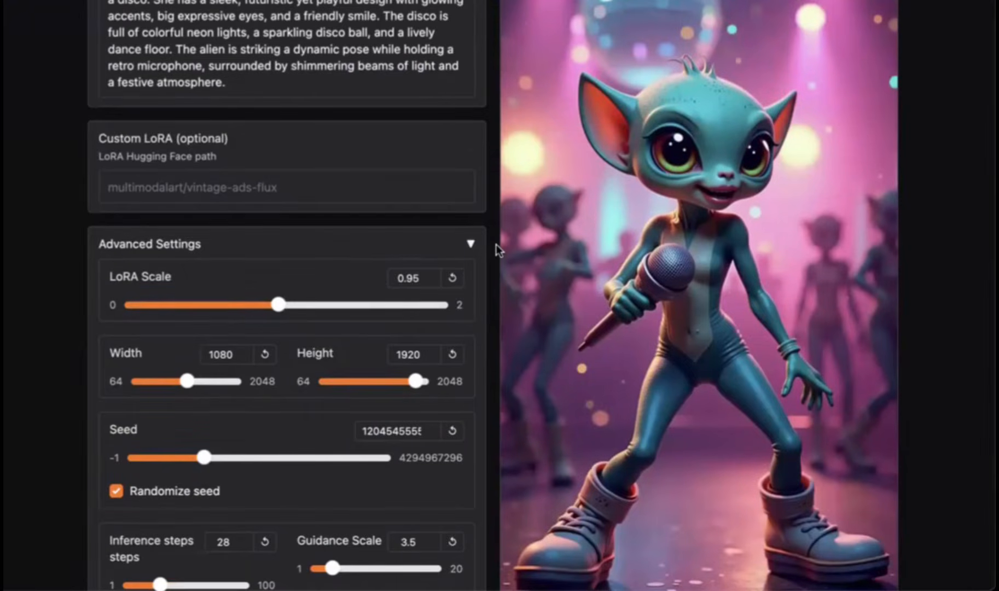
scroll(505, 228, up, 3)
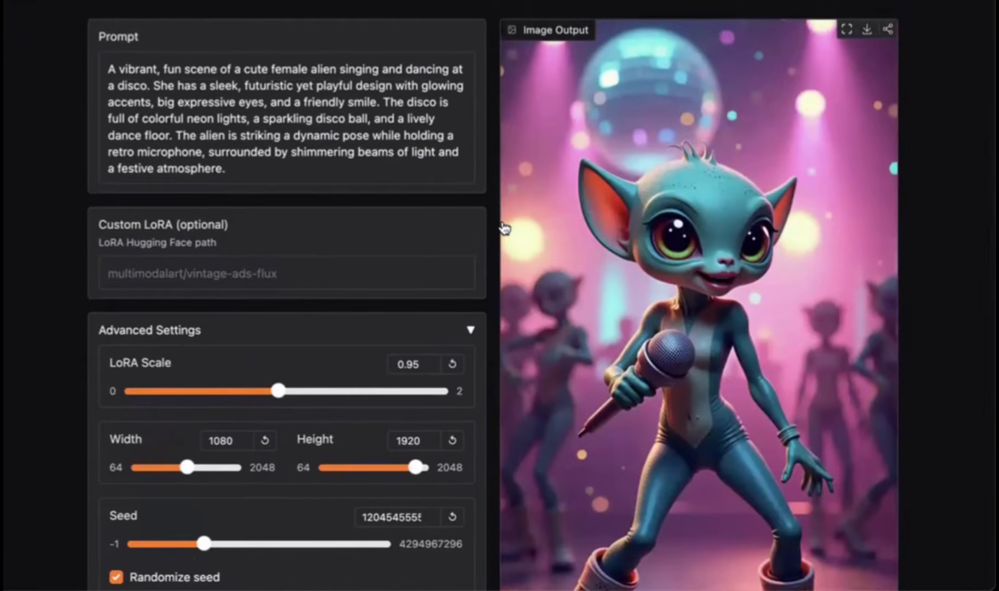
scroll(504, 228, down, 3)
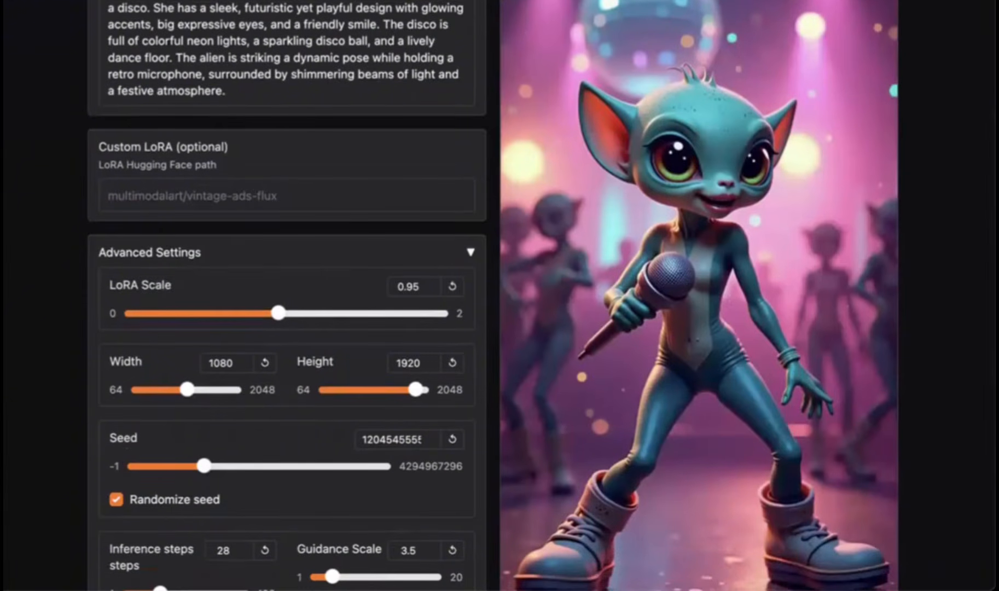
Step: Switch to the FLUX.1 Kontext [dev] space in another tab
click(815, 0)
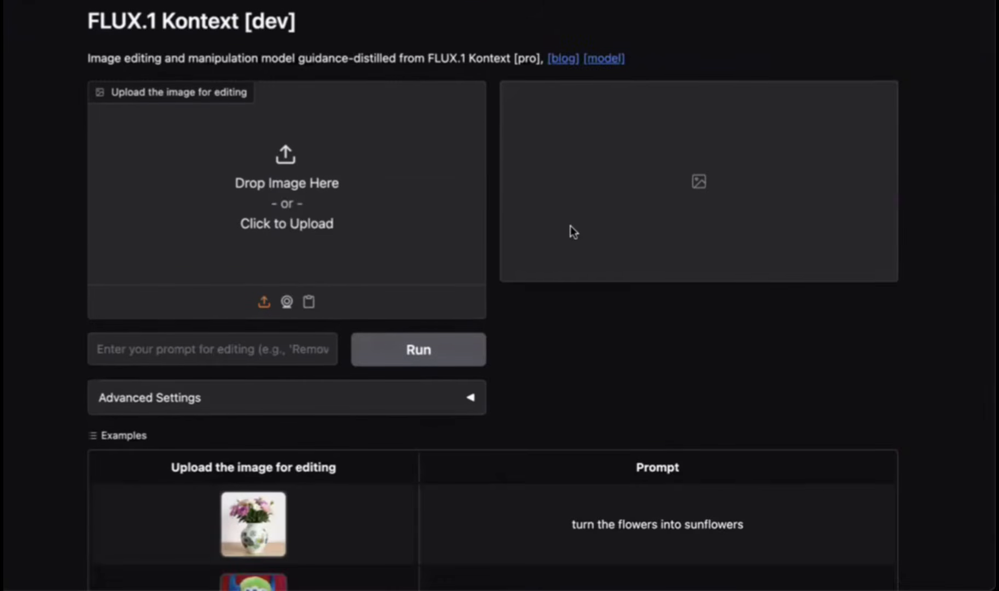
scroll(570, 228, up, 1)
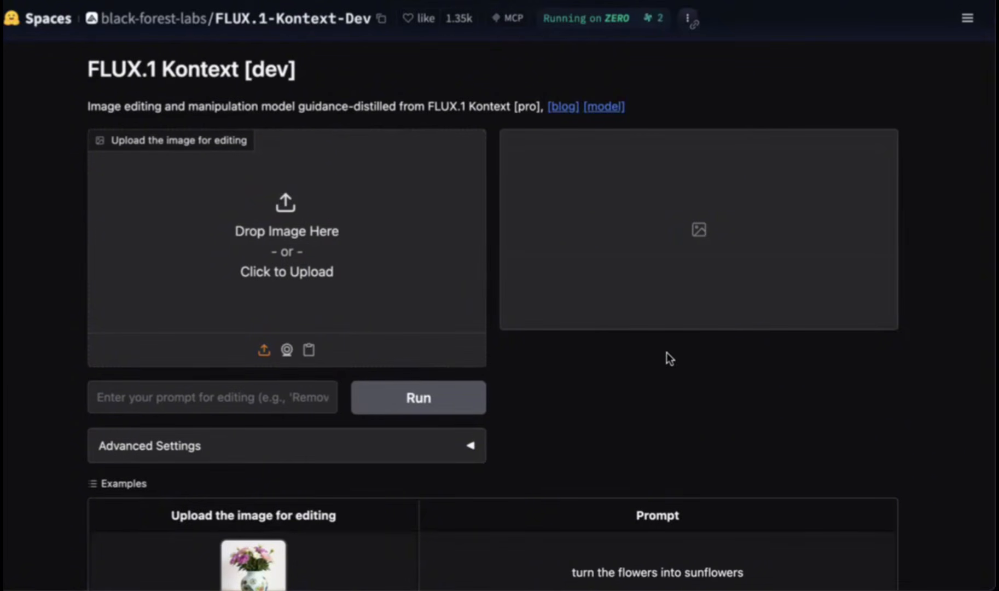
Step: Upload the generated alien singer image as the image to edit in FLUX.1 Kontext
drag(658, 352, 233, 241)
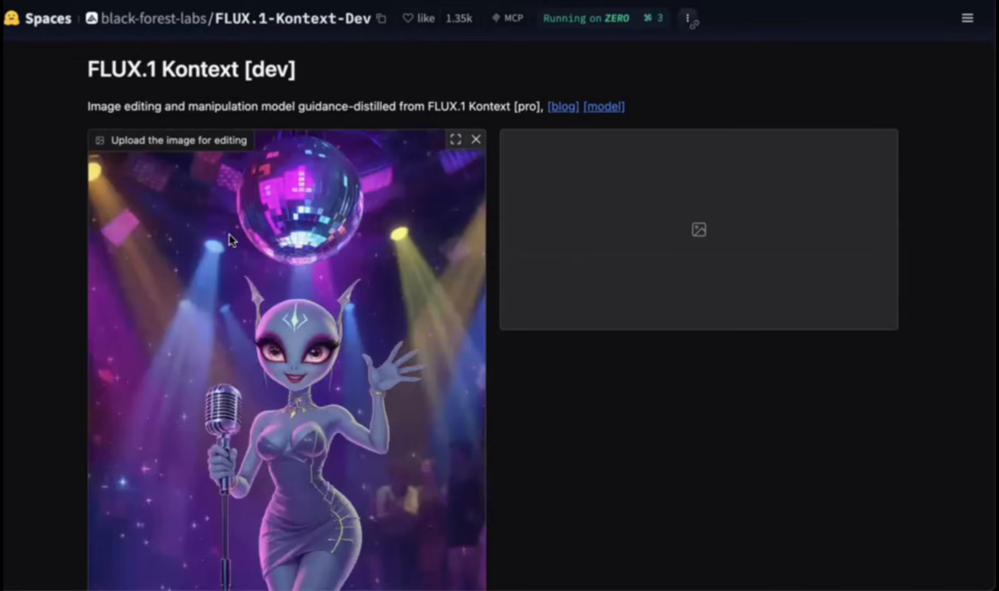
scroll(229, 239, down, 4)
scroll(229, 239, down, 7)
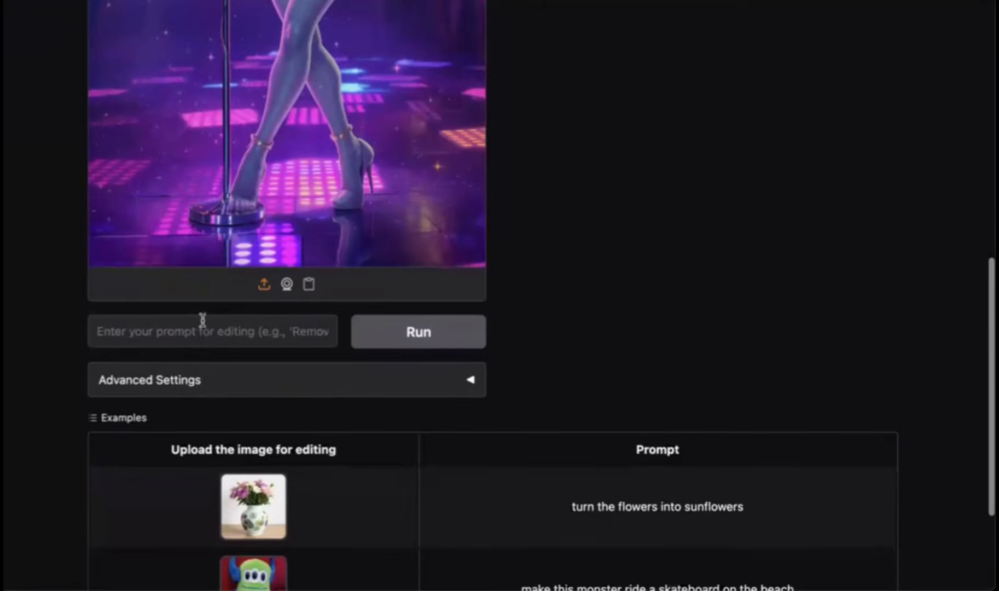
Step: Edit the image with the prompt 'zoom in on the alien' and run it
click(199, 325)
text(zoom in)
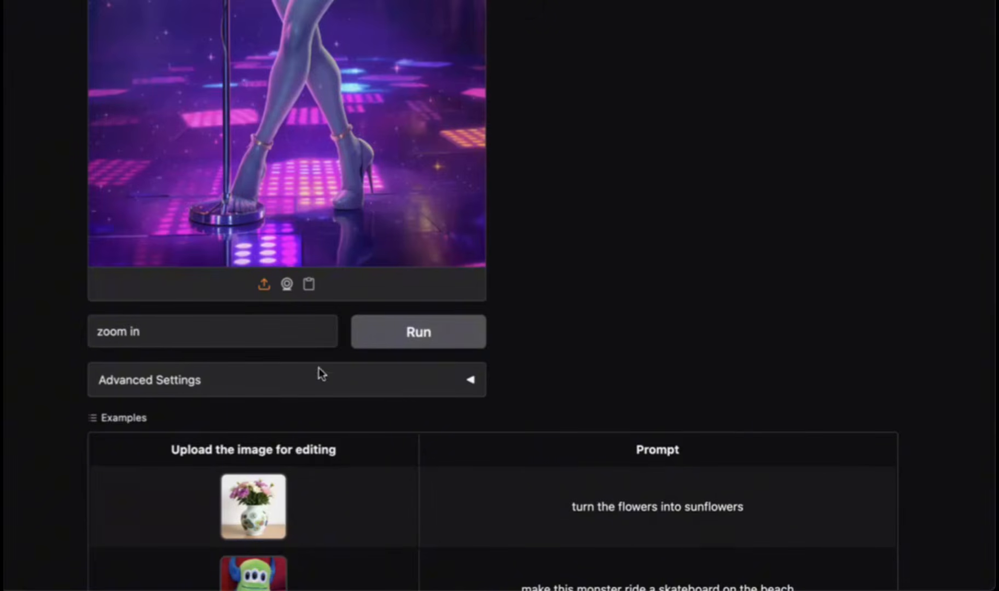
click(455, 390)
scroll(457, 392, down, 1)
scroll(457, 392, down, 4)
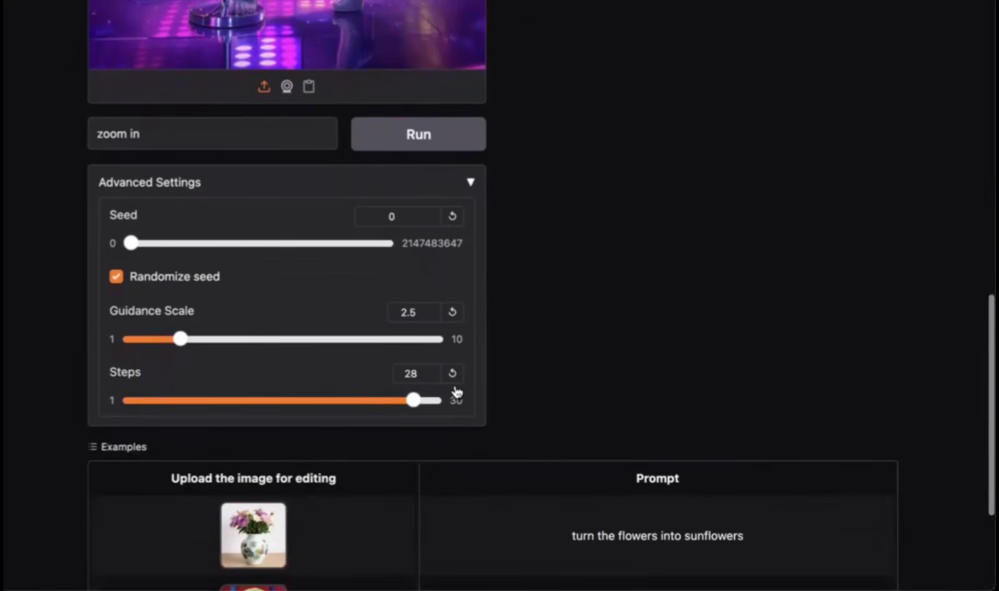
scroll(456, 391, up, 12)
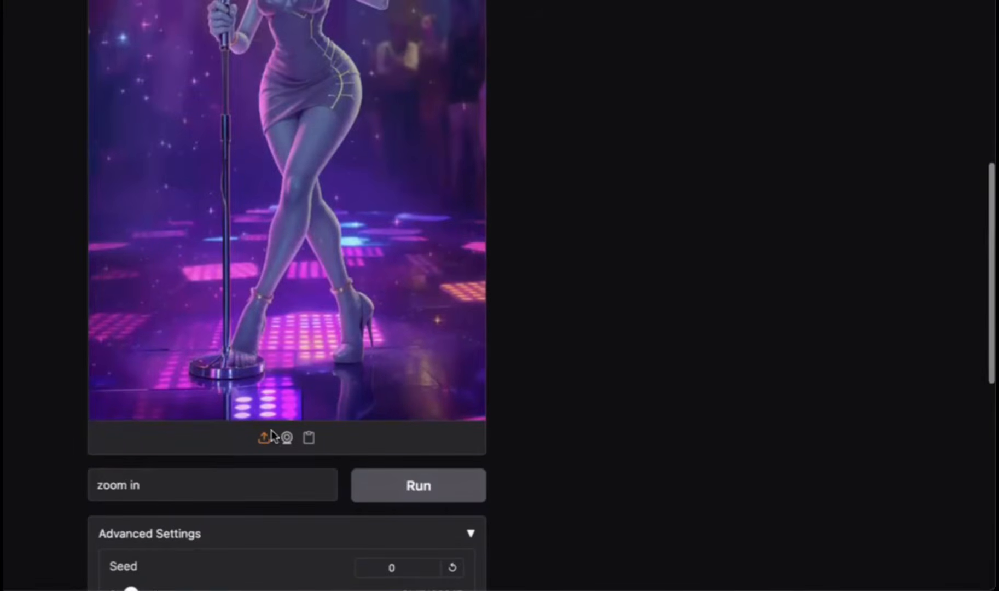
click(194, 480)
text(on the al)
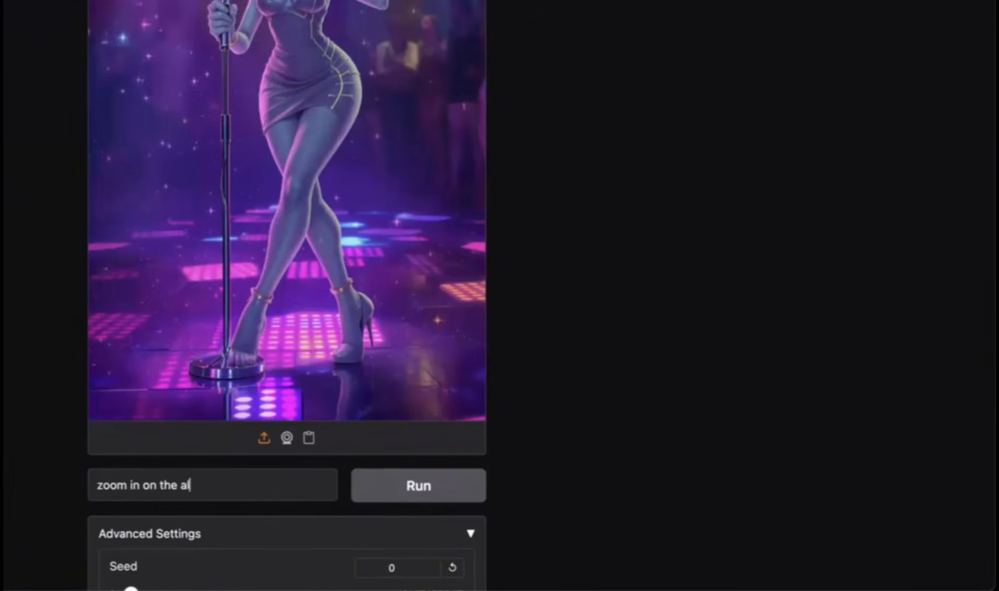
text(ien)
click(418, 495)
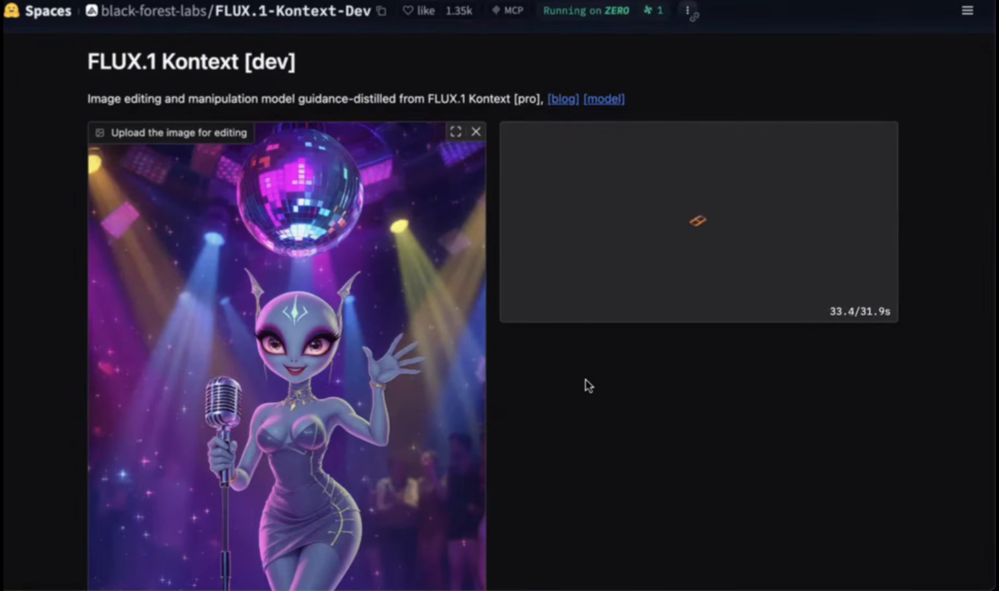
Step: Compare the zoomed-in result with the original alien image
scroll(586, 383, down, 3)
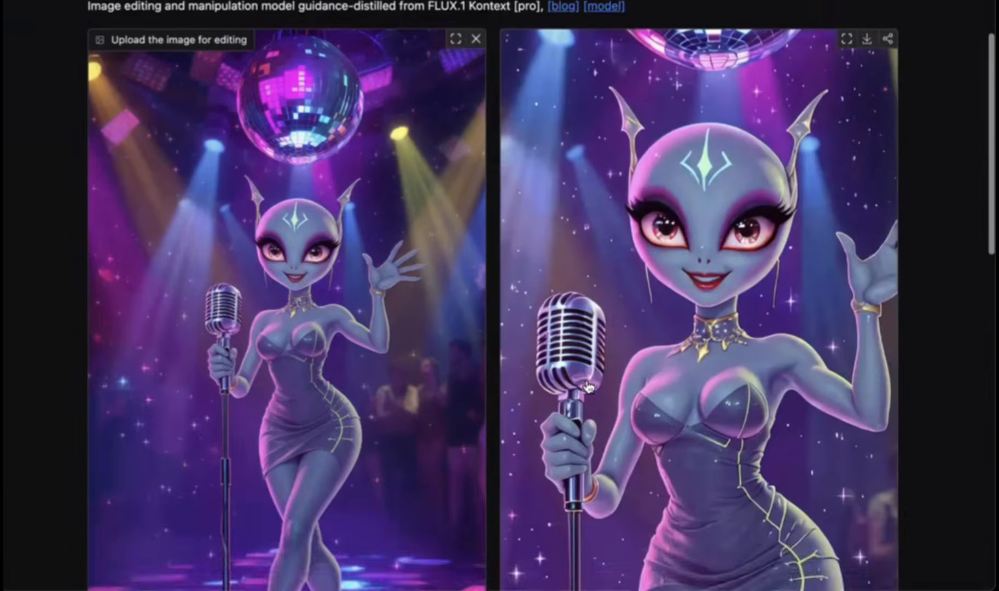
scroll(588, 387, down, 5)
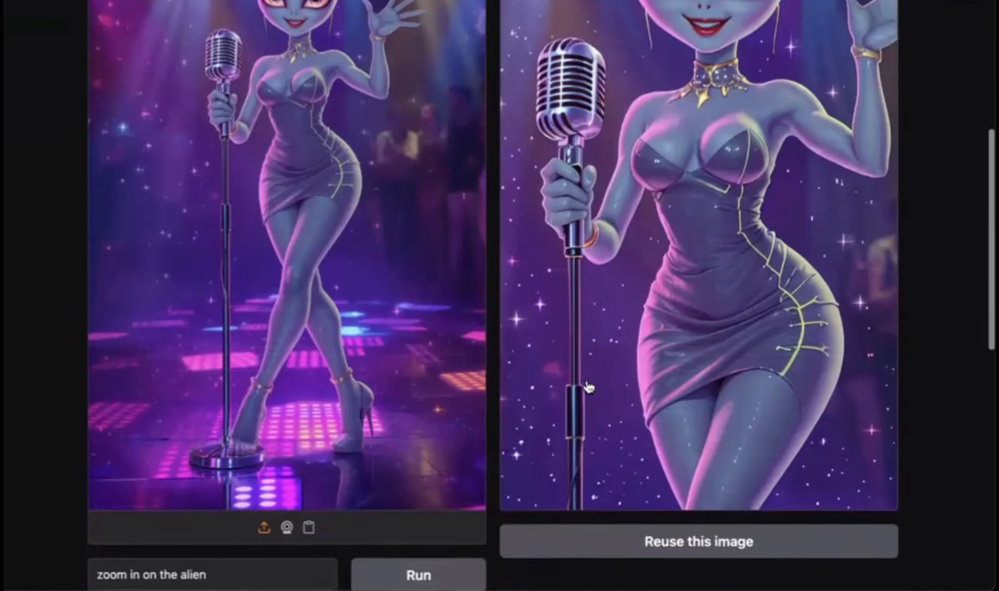
scroll(588, 387, up, 5)
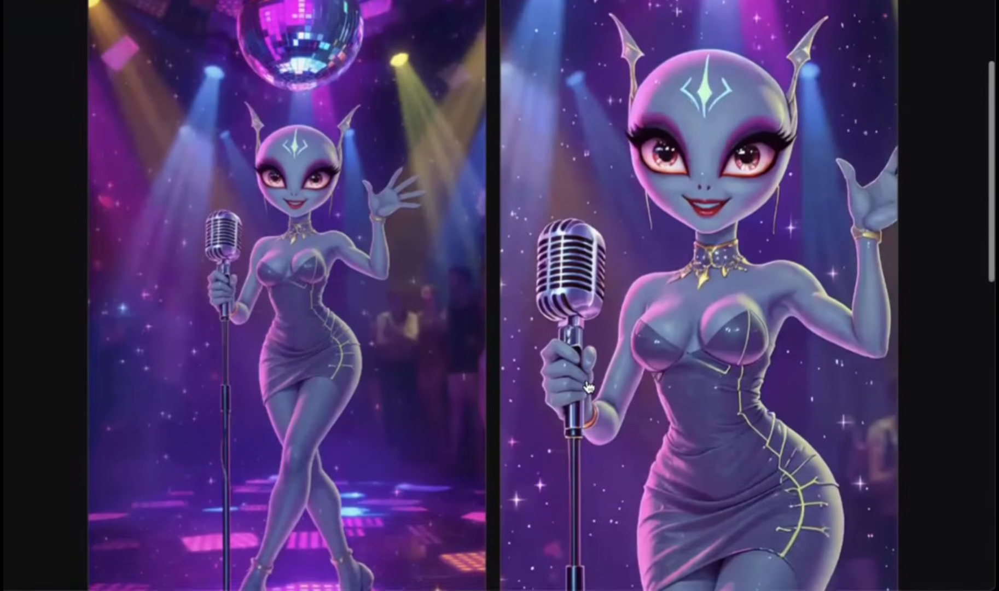
scroll(588, 387, down, 3)
scroll(588, 386, up, 1)
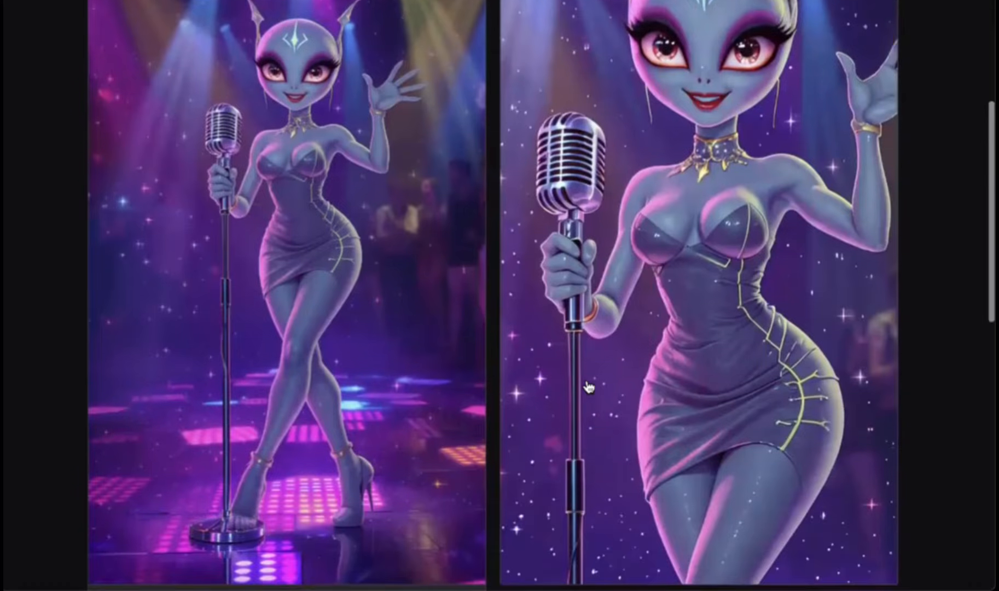
scroll(588, 387, up, 2)
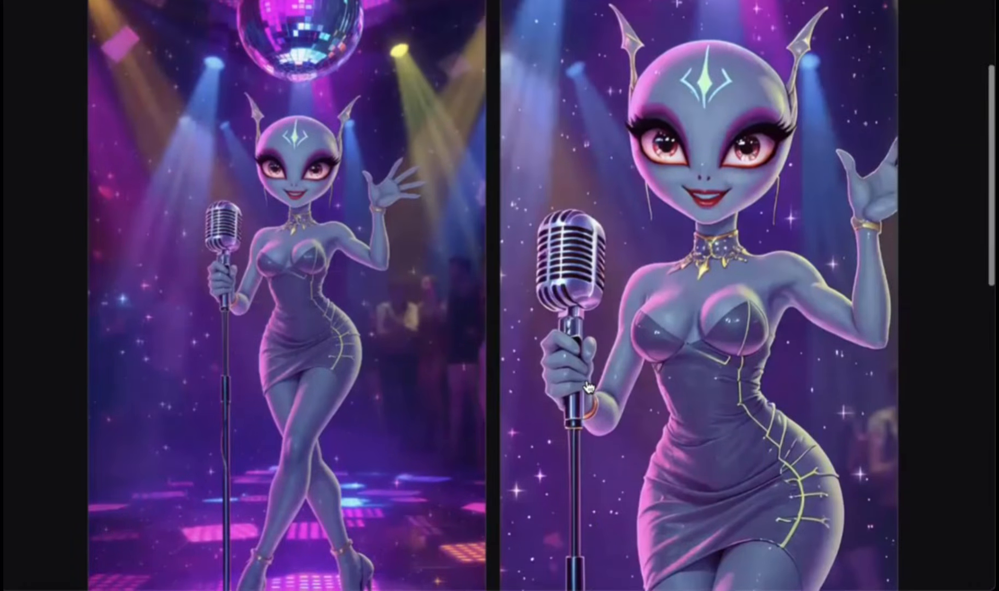
scroll(588, 387, down, 1)
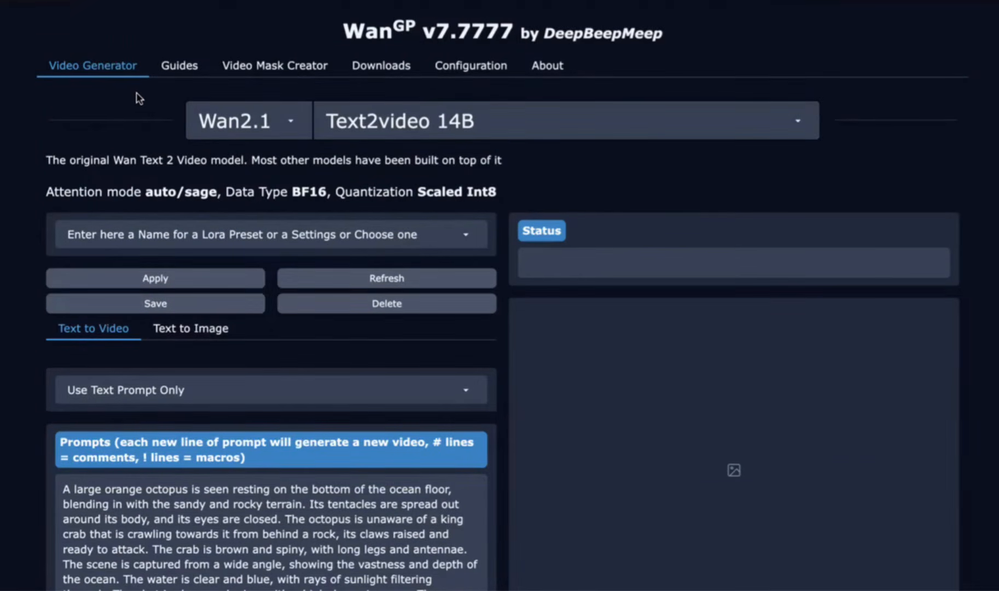
Step: Switch to WanGP and select the Vace Multitalk FusioniX 14B model
click(362, 121)
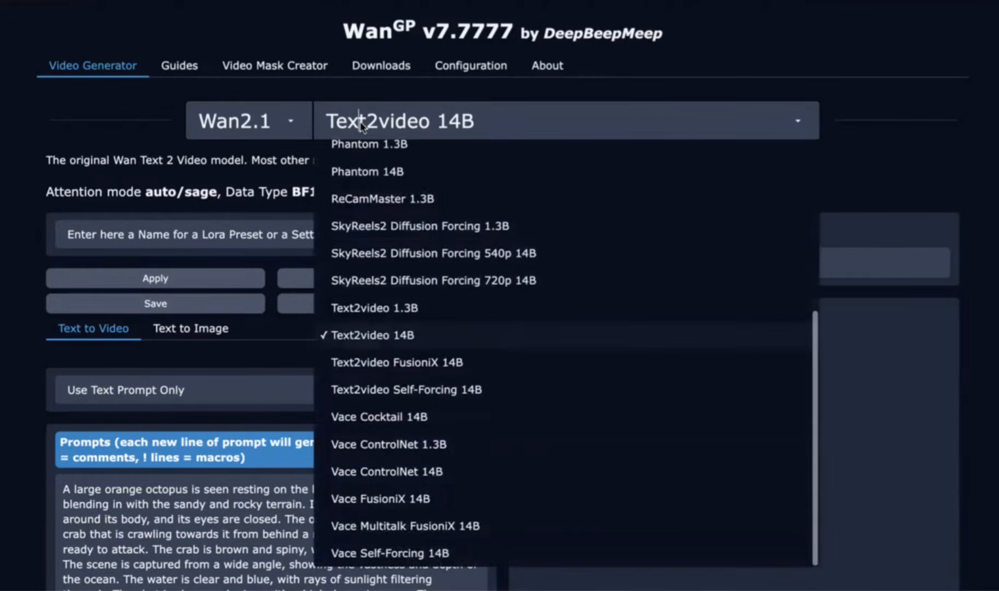
click(361, 525)
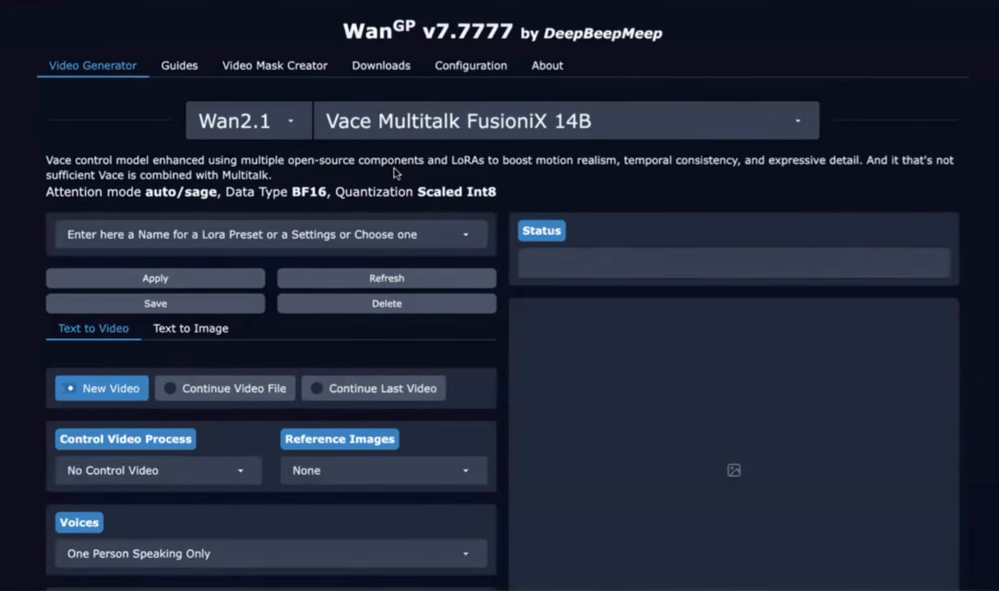
scroll(396, 173, down, 1)
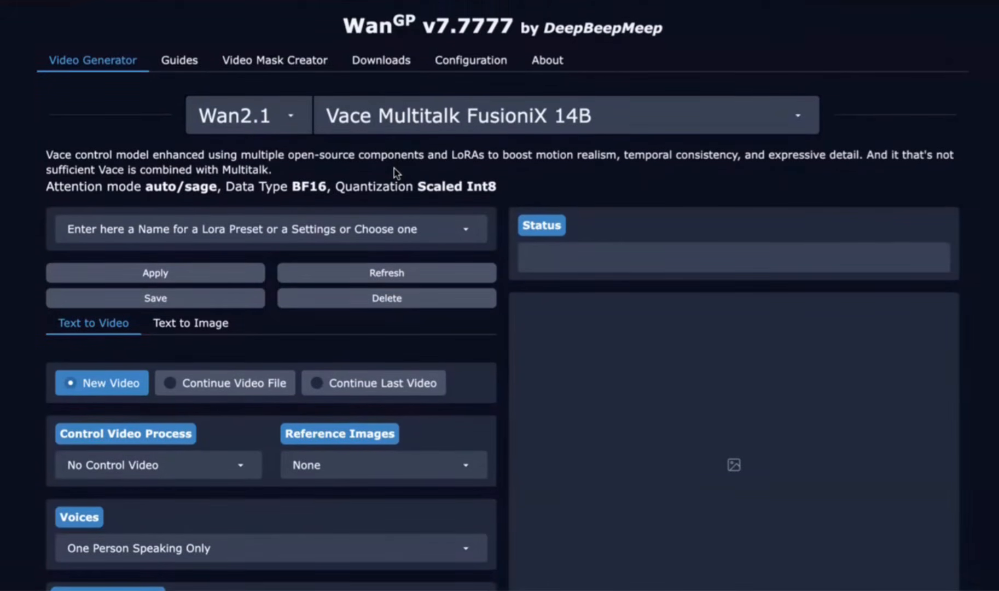
scroll(396, 173, down, 1)
Step: Set Reference Images to Inject only People / Objects
scroll(397, 172, up, 1)
scroll(397, 173, down, 3)
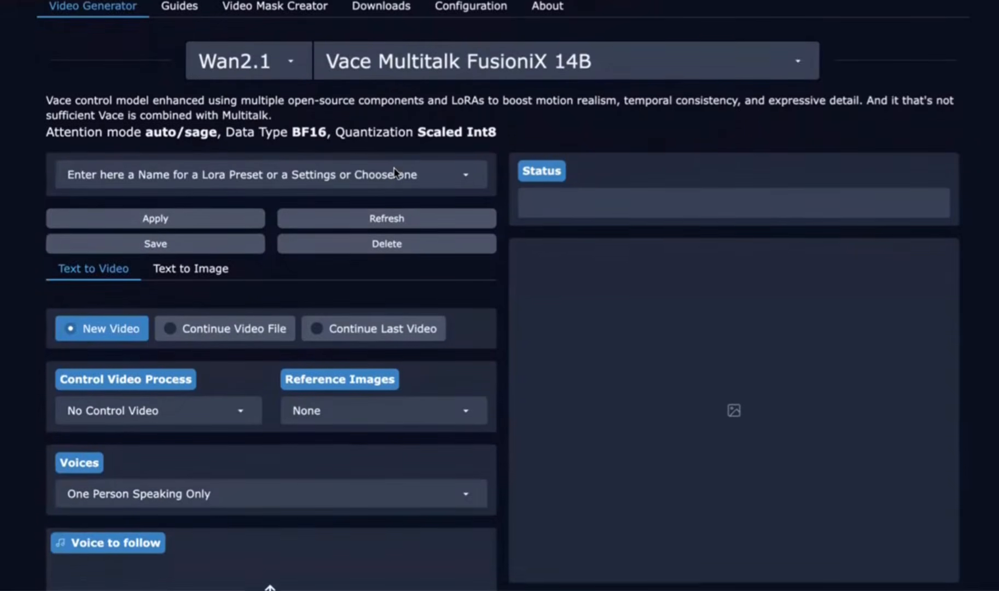
scroll(396, 173, down, 8)
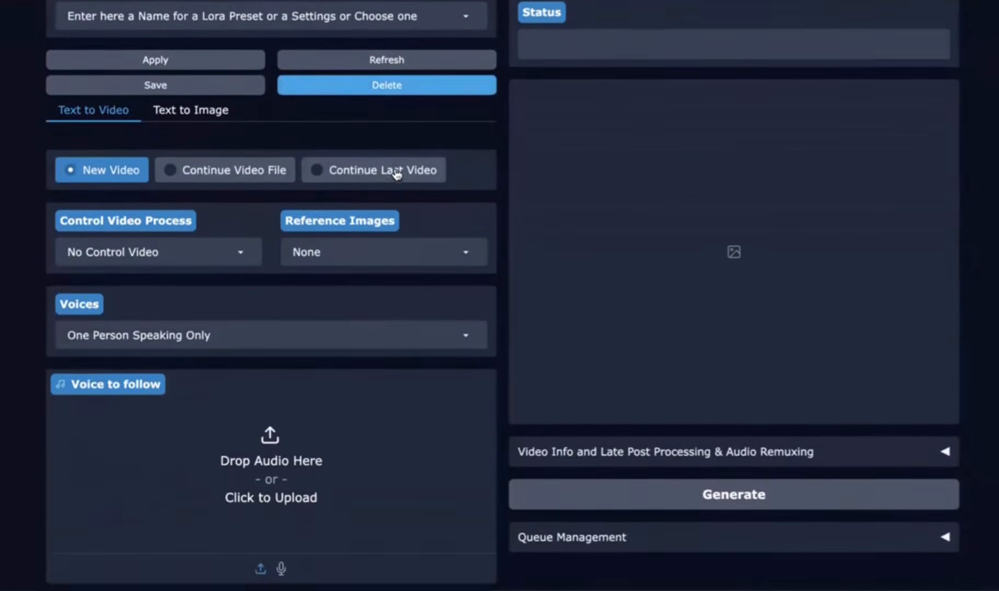
click(372, 252)
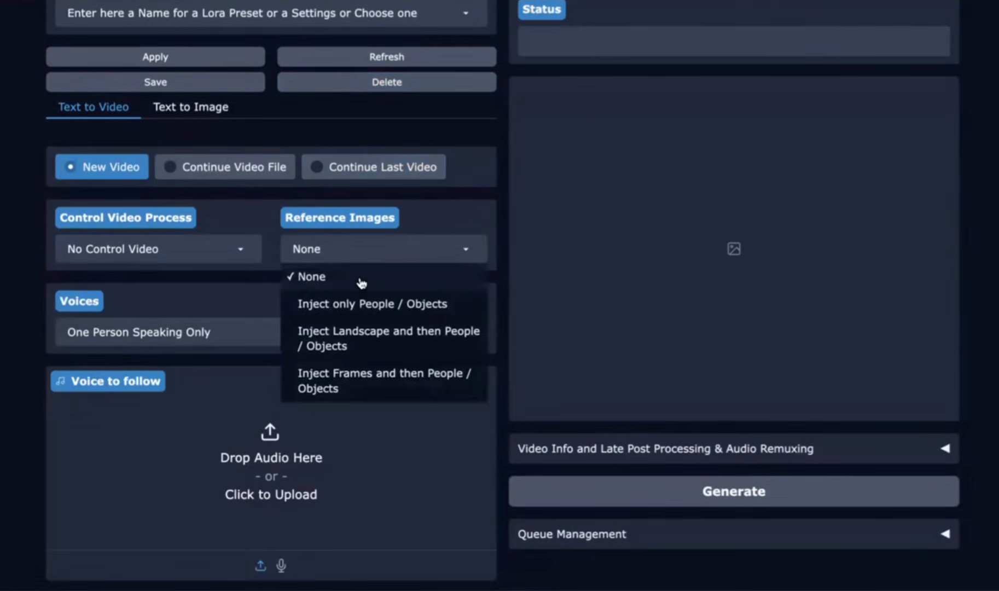
click(354, 307)
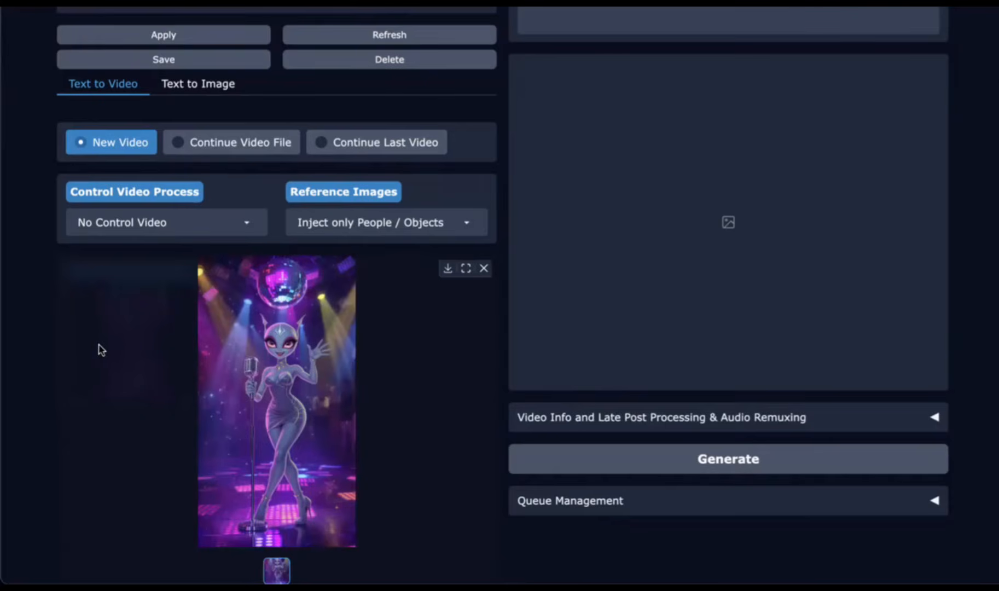
Step: Set the automatic background removal to Keep Backgrounds behind all Reference Images
scroll(97, 349, down, 5)
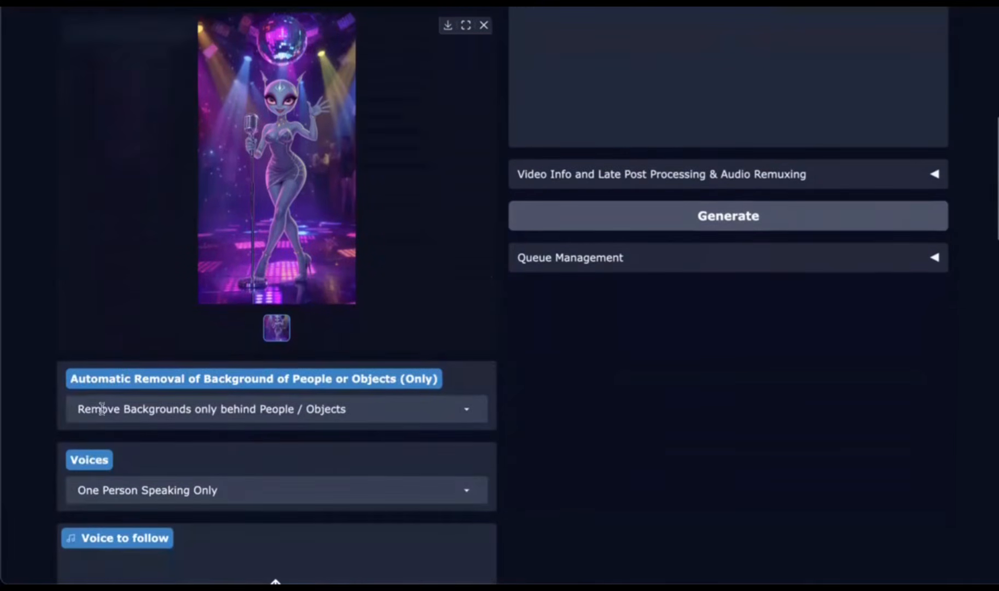
click(102, 409)
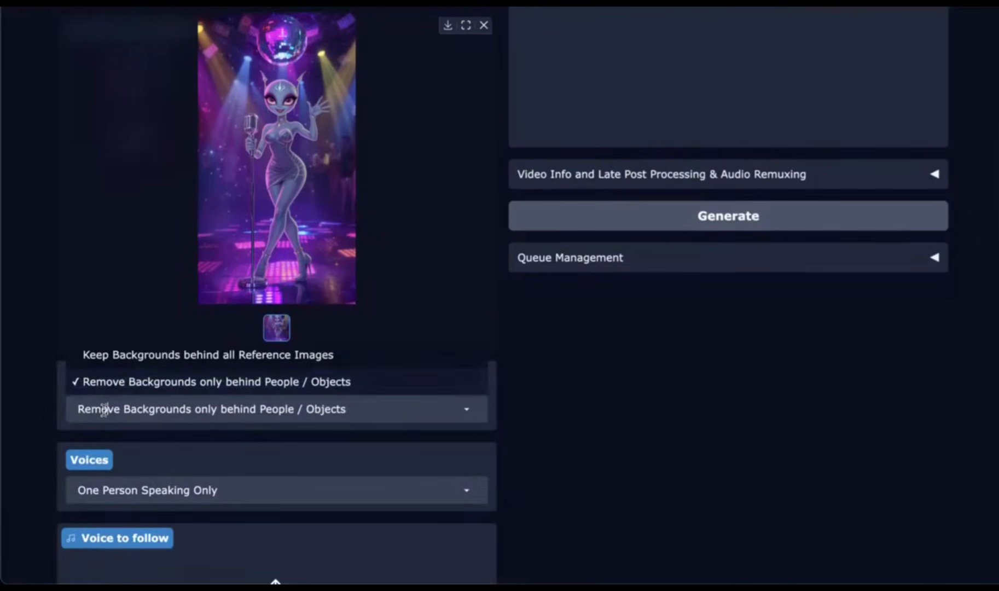
click(106, 356)
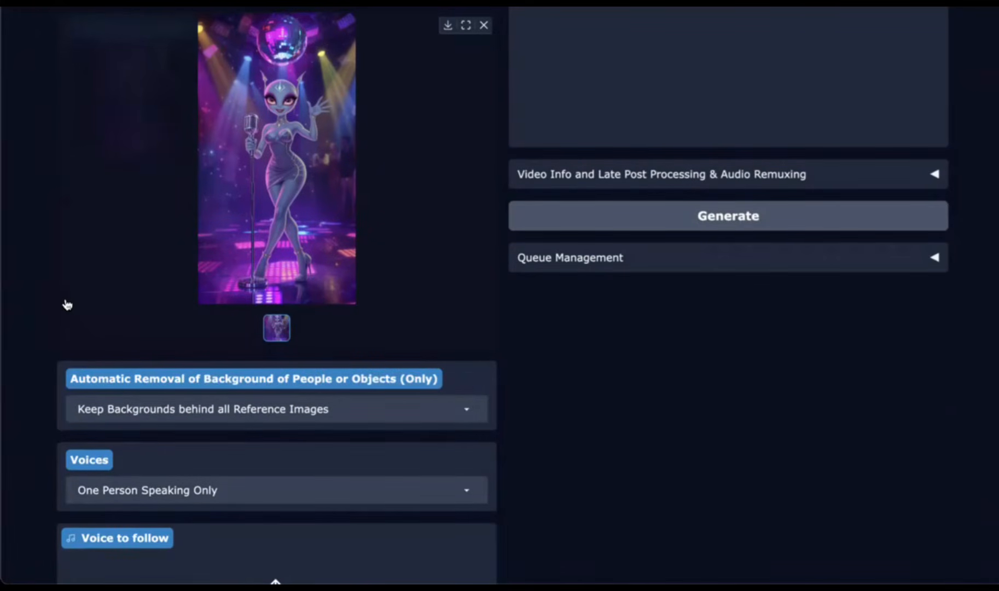
Step: Drop the separated vocals audio file into the Voice to follow input
scroll(65, 303, up, 1)
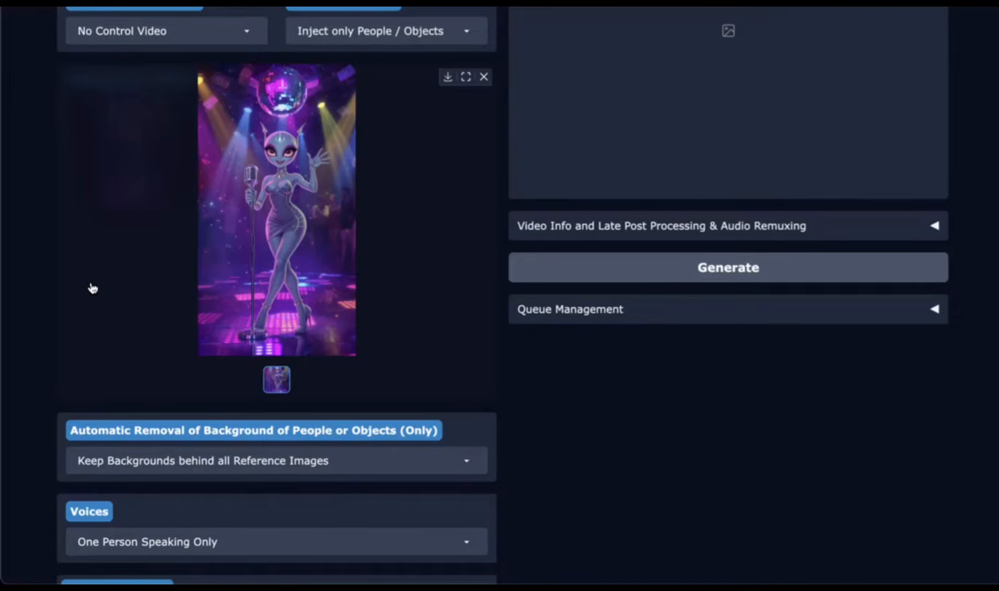
scroll(93, 293, down, 3)
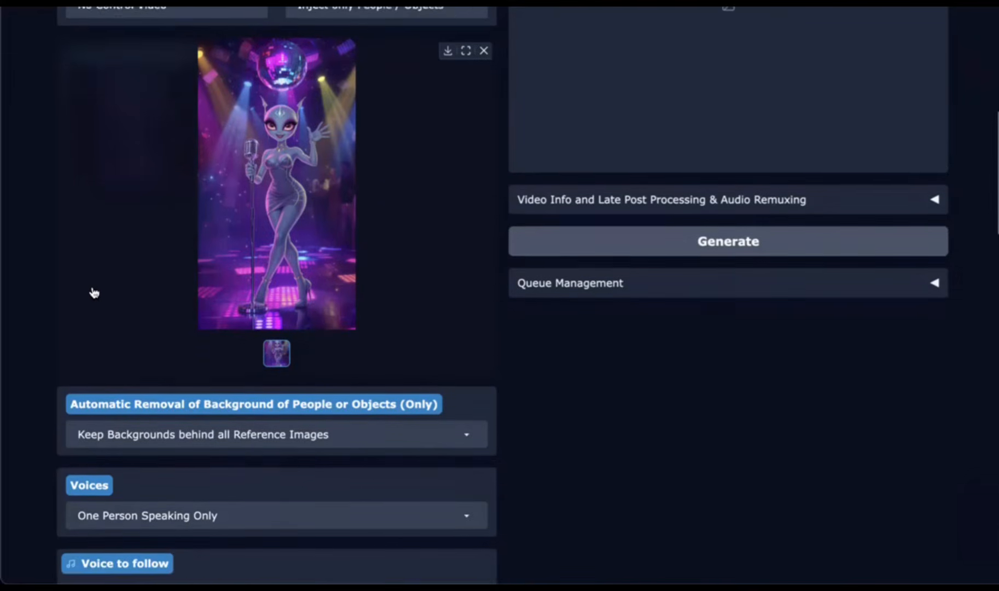
scroll(93, 293, down, 1)
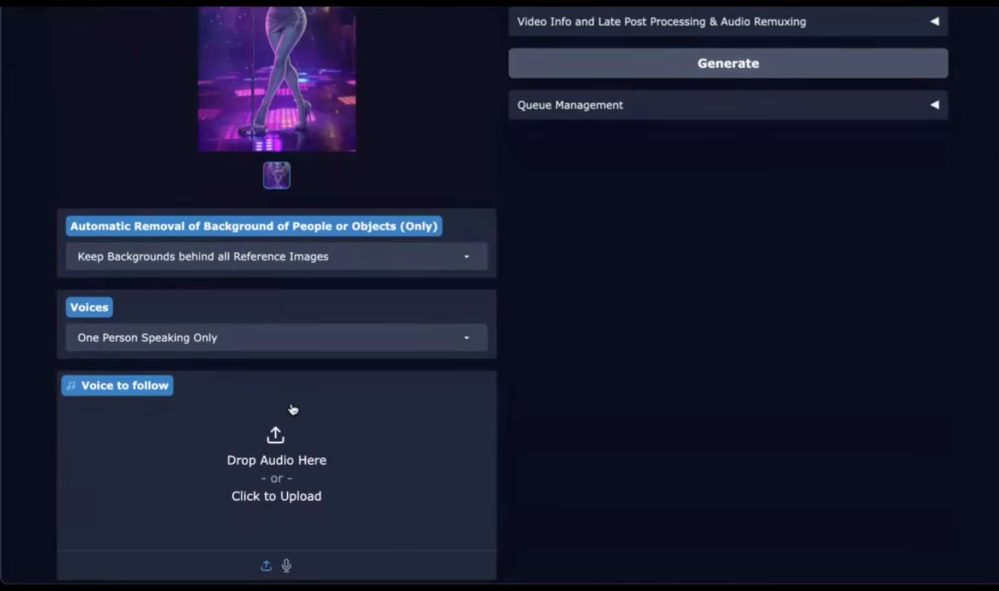
scroll(662, 300, down, 2)
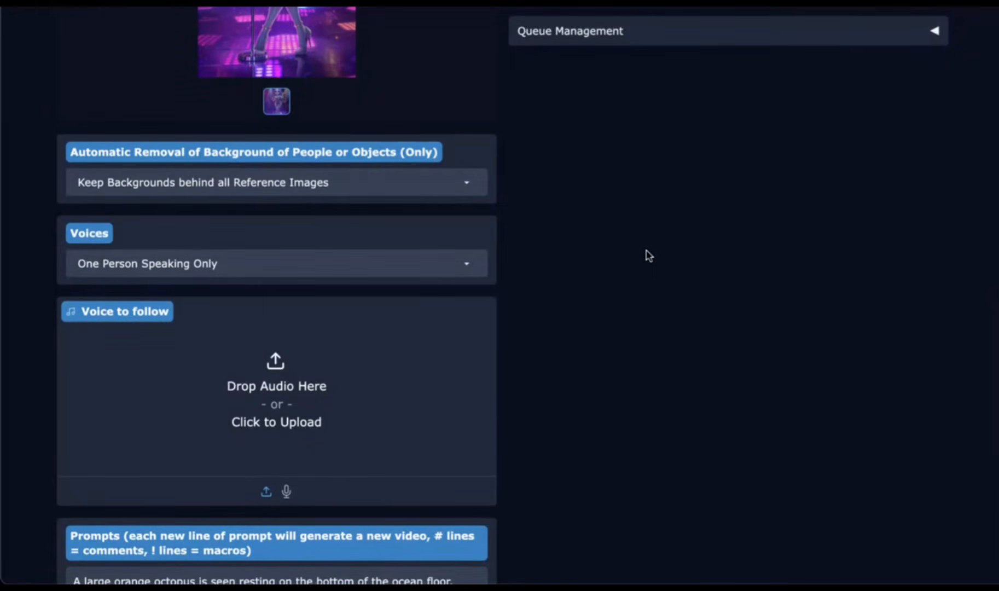
drag(663, 253, 225, 392)
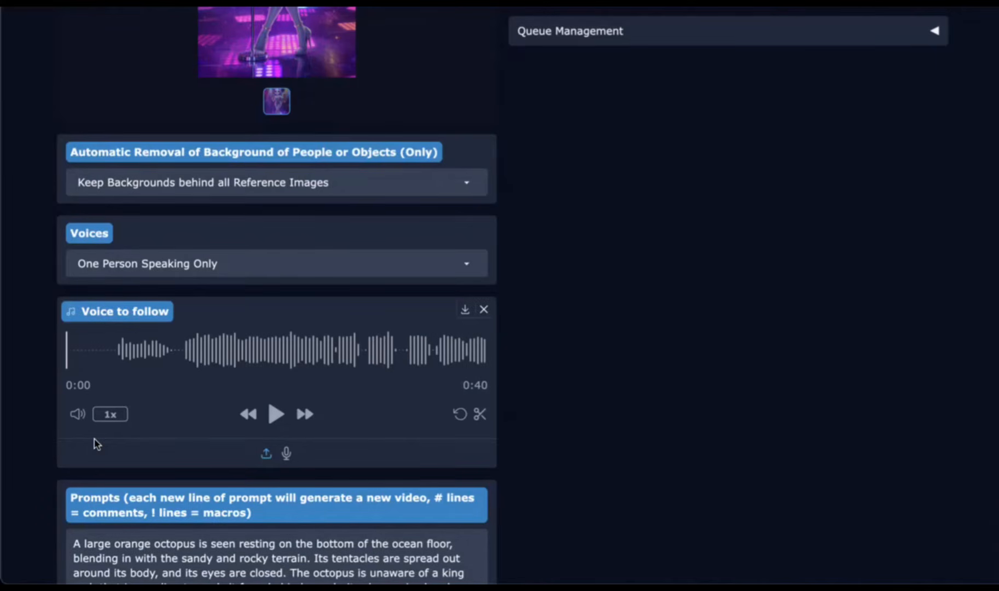
Step: Trim the voice audio to its first 8 seconds
click(481, 417)
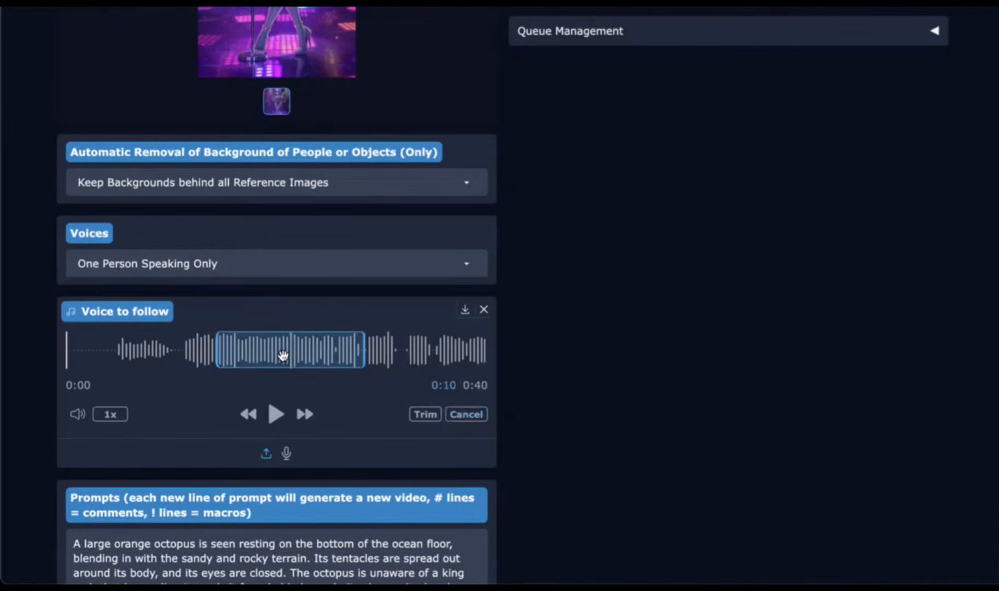
drag(283, 352, 102, 359)
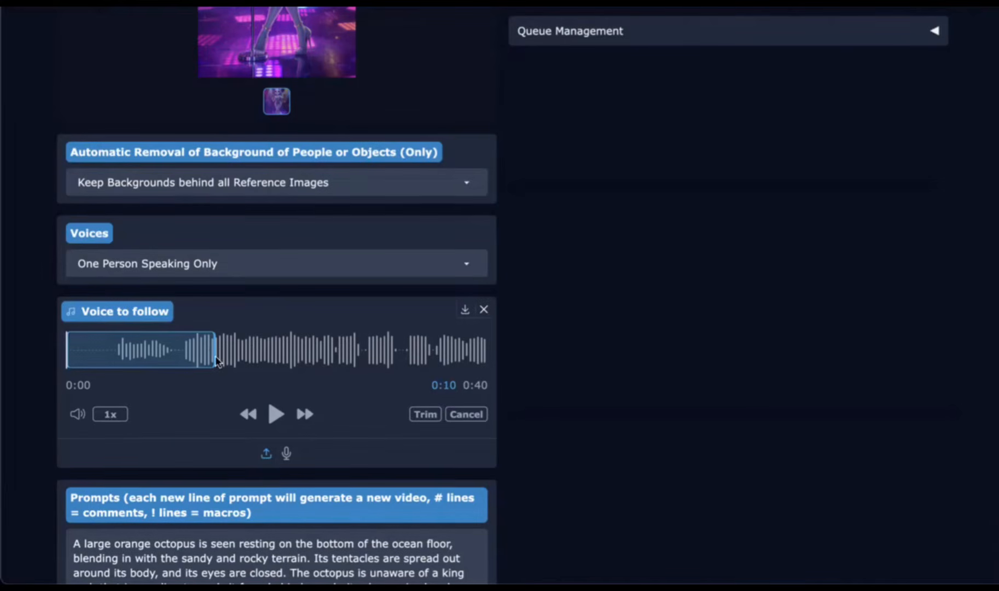
drag(212, 359, 178, 361)
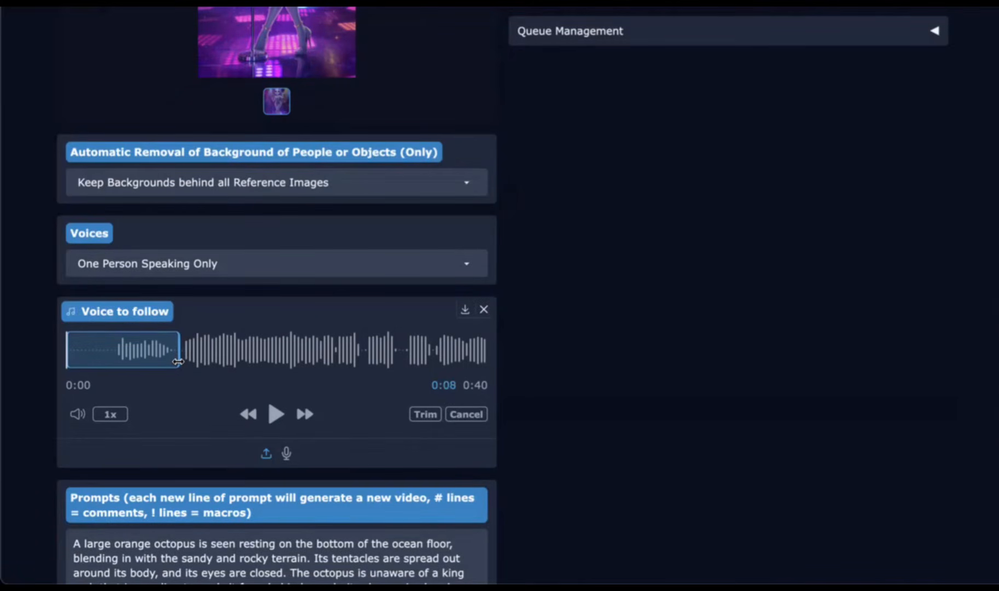
click(425, 416)
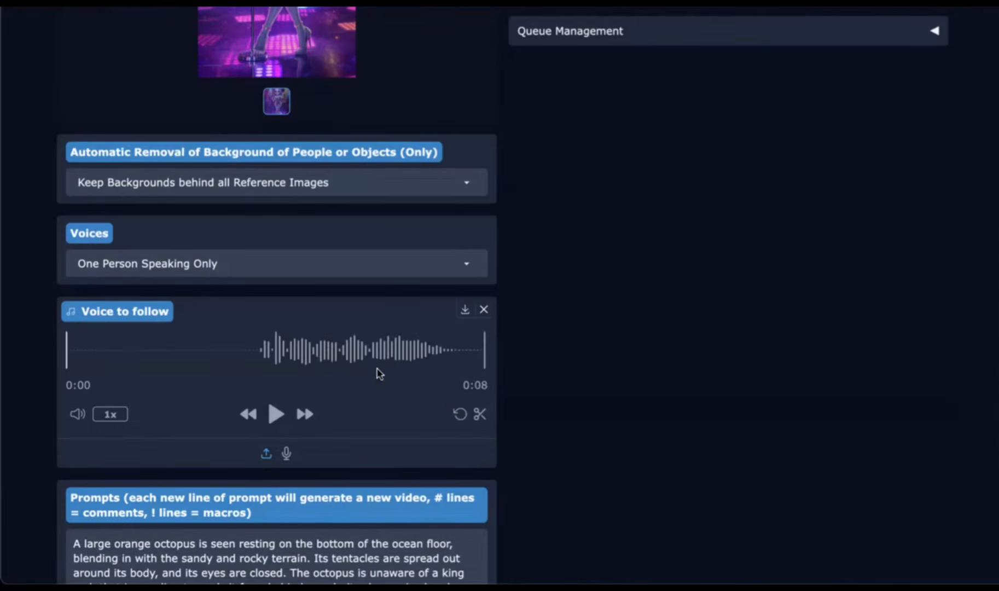
Step: Set the number of frames to 200
scroll(379, 374, down, 1)
scroll(363, 342, down, 2)
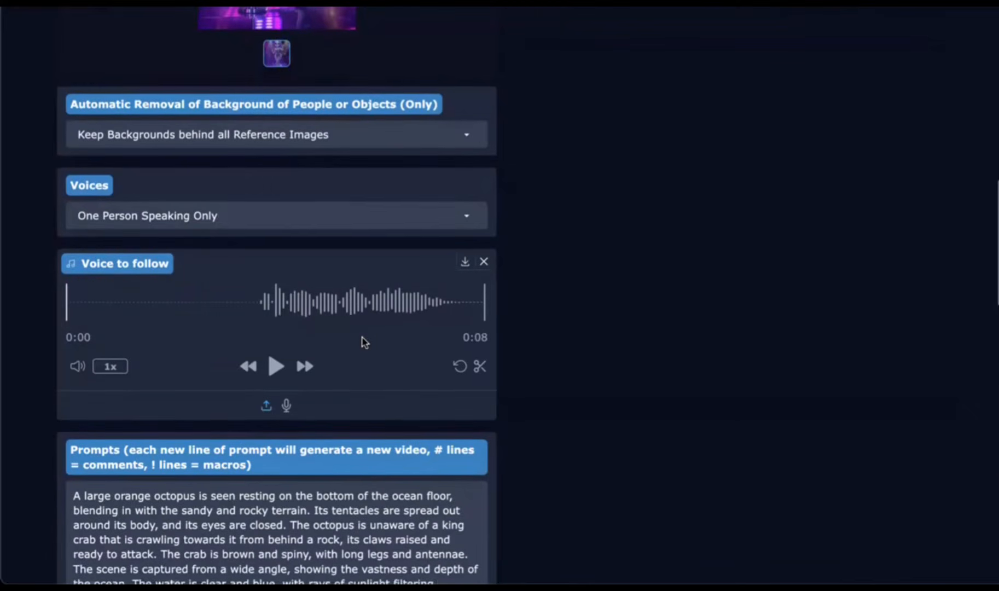
scroll(363, 342, down, 4)
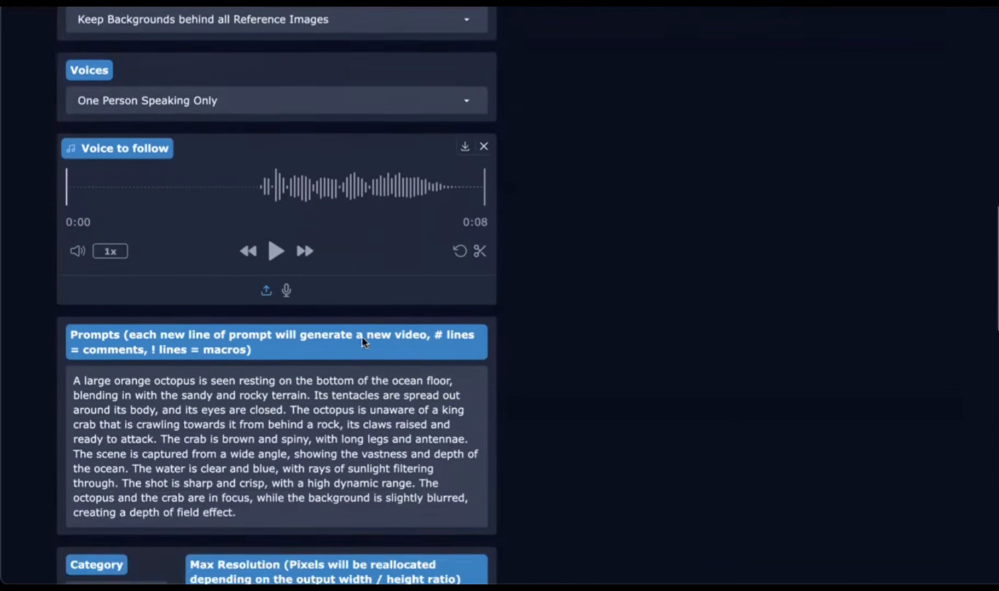
scroll(316, 372, down, 4)
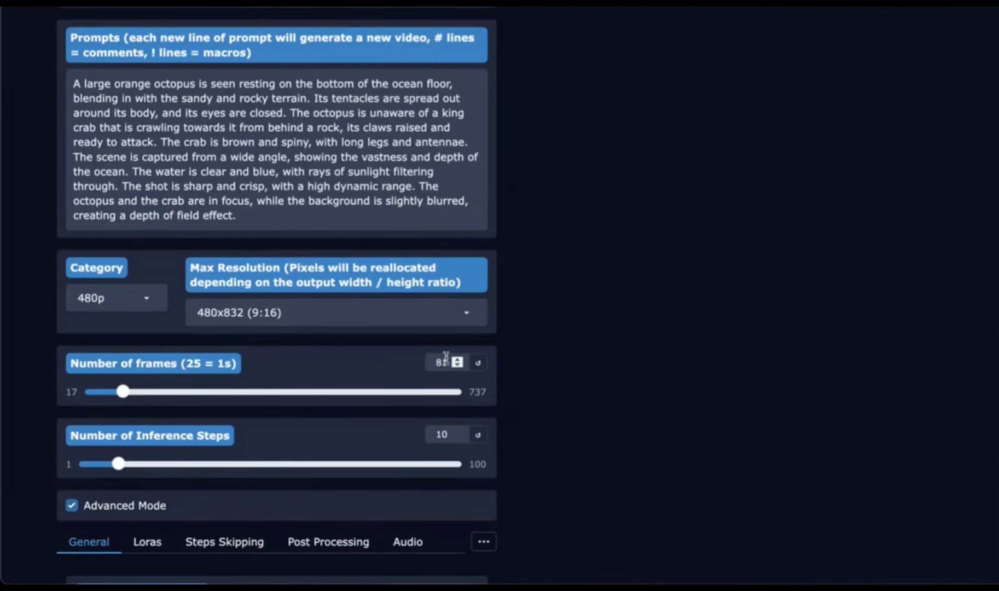
drag(446, 359, 411, 362)
text(200)
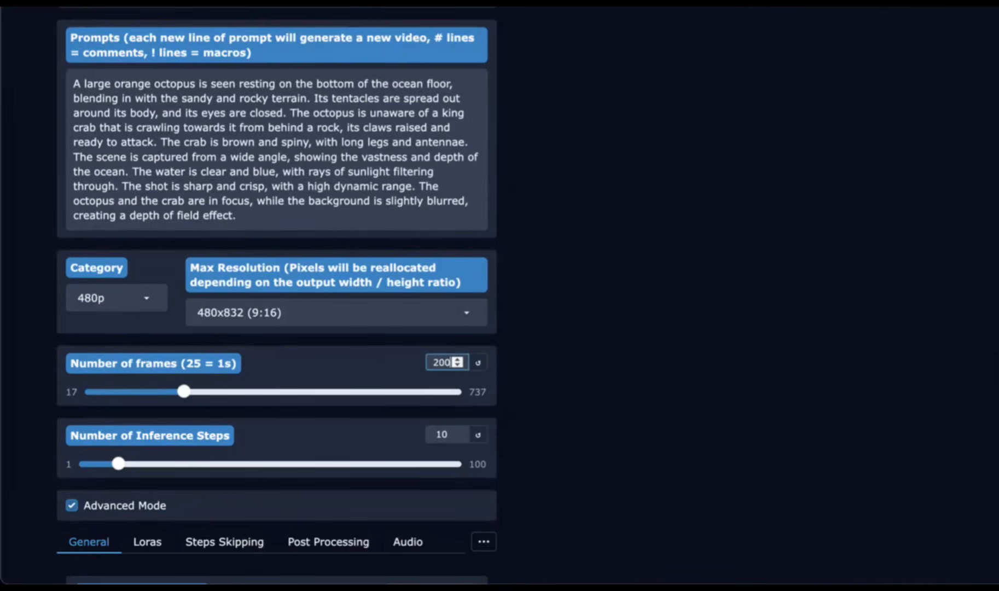
scroll(359, 374, up, 1)
scroll(358, 374, up, 1)
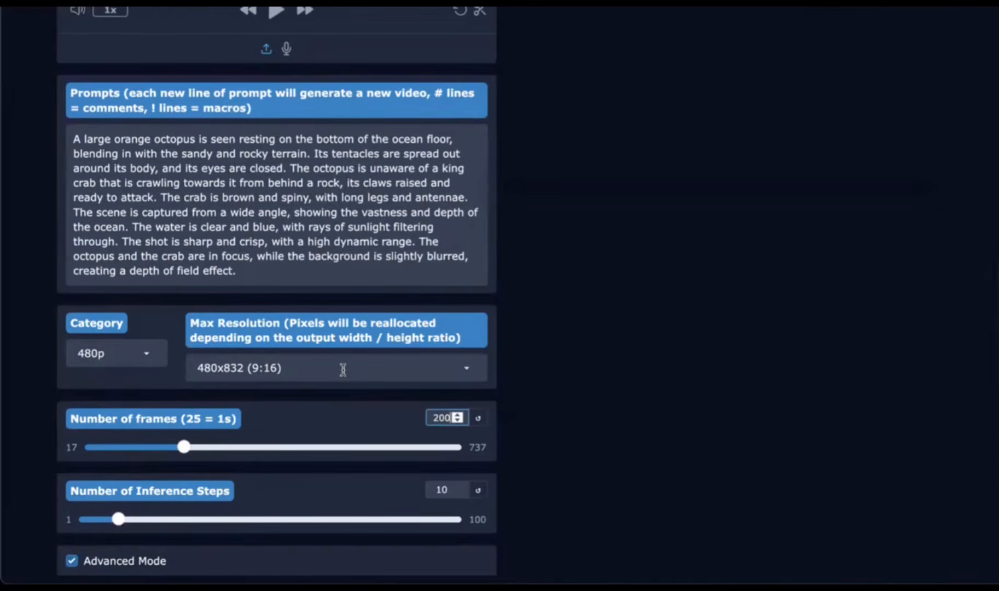
click(343, 369)
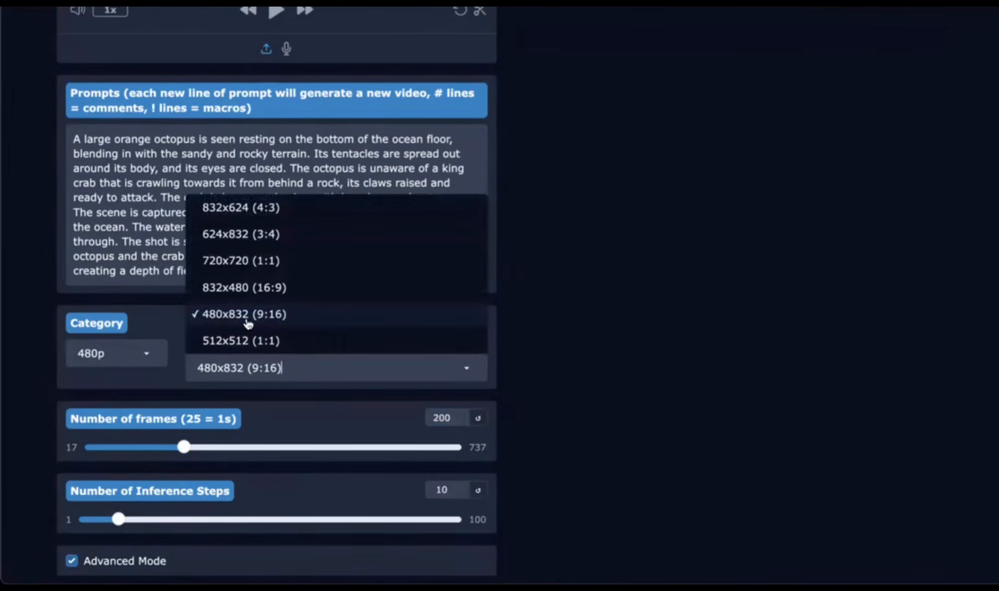
click(153, 267)
Step: Replace the prompt with a description of the pretty female alien dancing, with a retro mic, rotating disco ball and accurate lip sync
scroll(144, 249, up, 1)
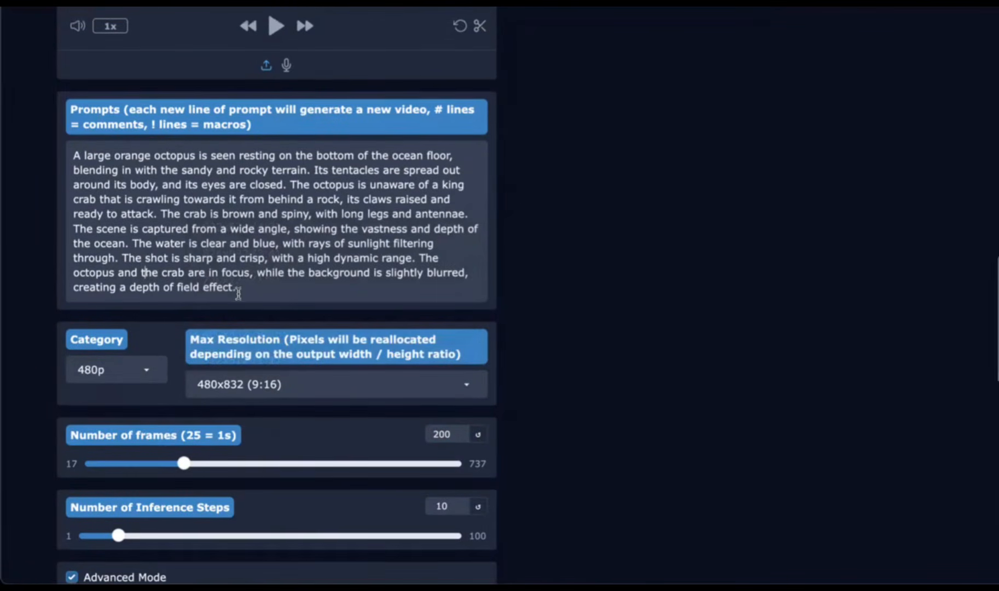
drag(241, 290, 41, 158)
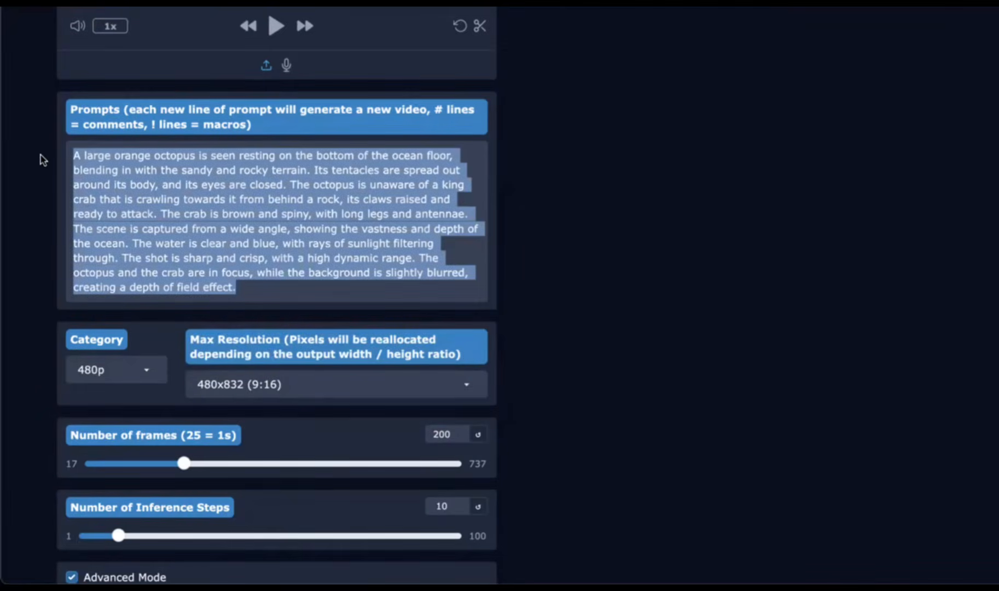
key(BackSpace)
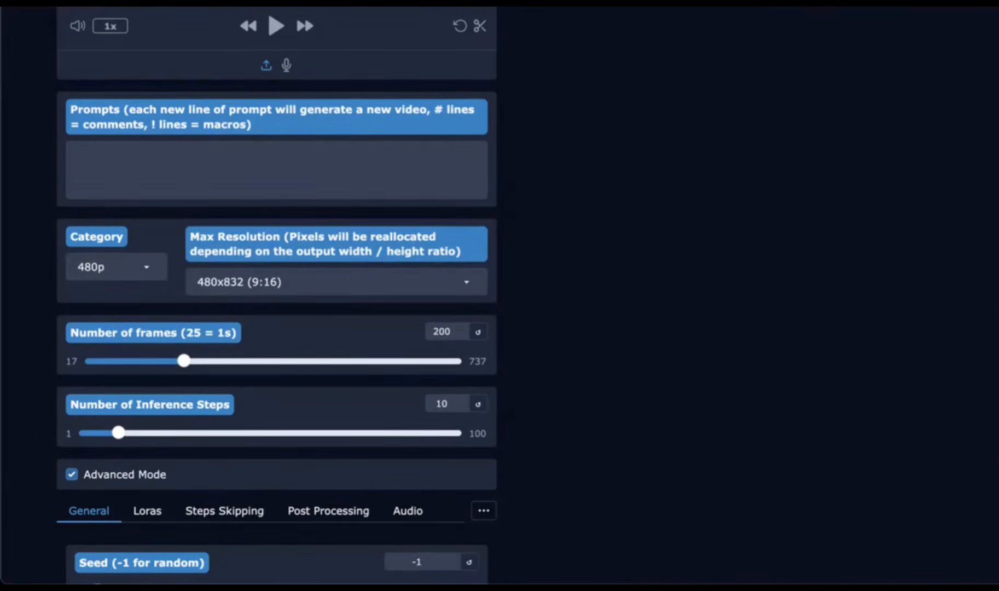
text(The pretty female alien dances. She has a sleek, futuristic yet playful design with glowing accents, big expressive eyes, and a friendly smile. She is wearing a dress and high heels. She has a subtly glowing design on her forehead. There is a retro mic standing in front of the alien. The disco ball above her head rotates. She lip syncs to the song. When there is no sound she does not move her lips. The lip sync is very accurate.)
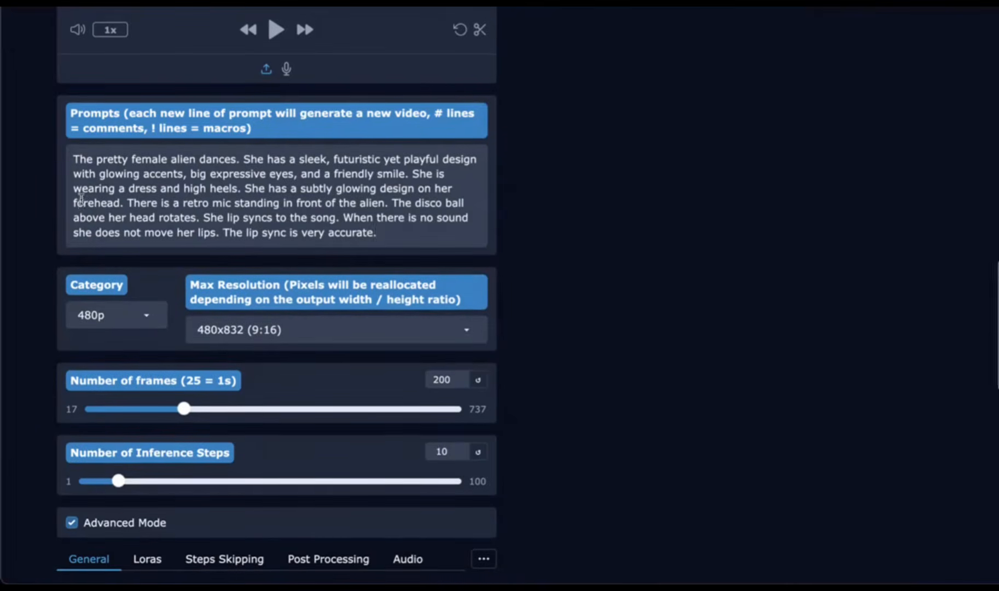
key(BackSpace)
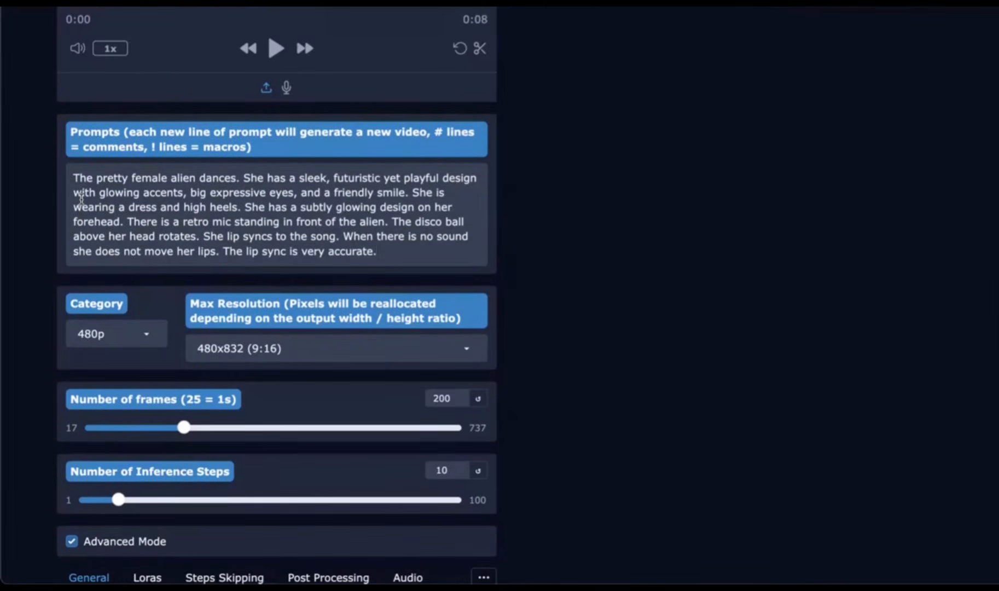
Step: Set the seed to 42 and the Audio Guidance to 12
scroll(93, 219, up, 2)
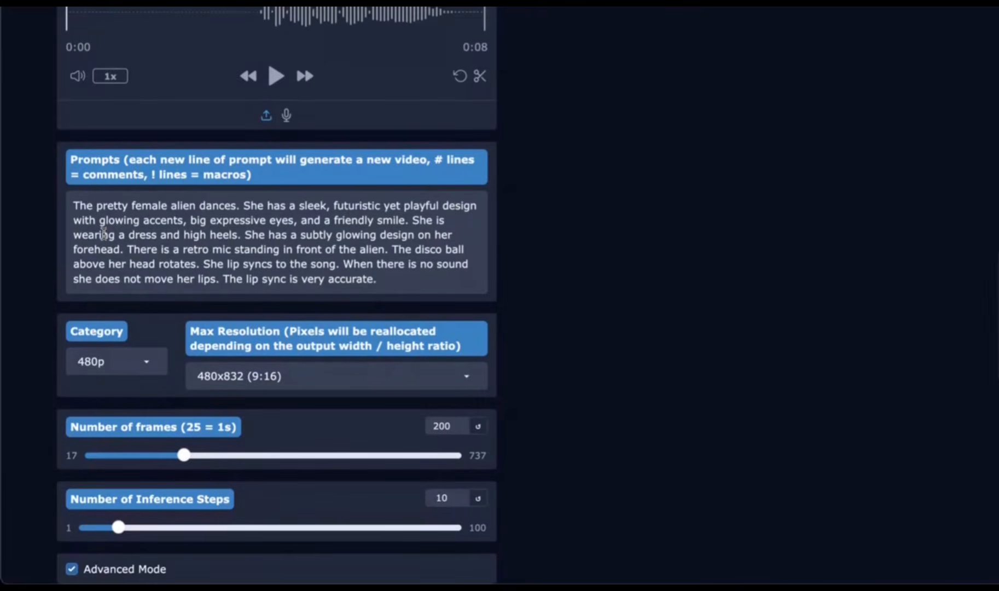
scroll(103, 234, up, 1)
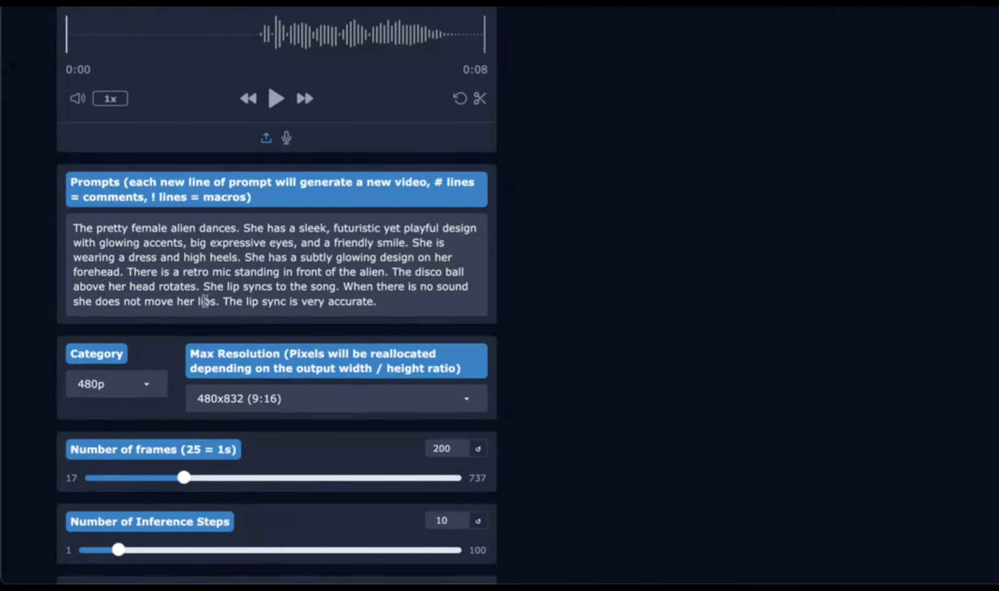
scroll(243, 300, up, 3)
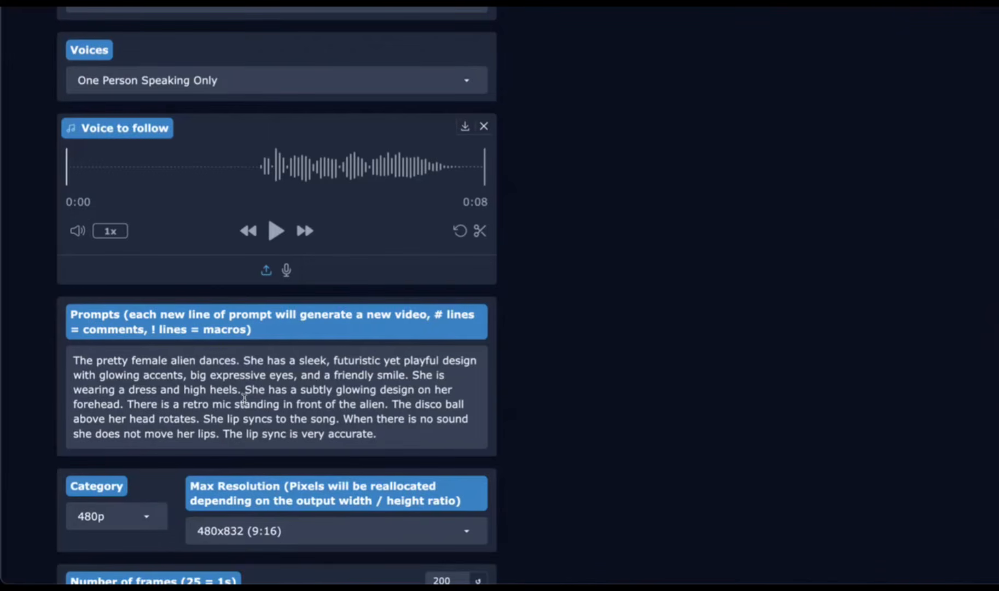
scroll(244, 398, up, 3)
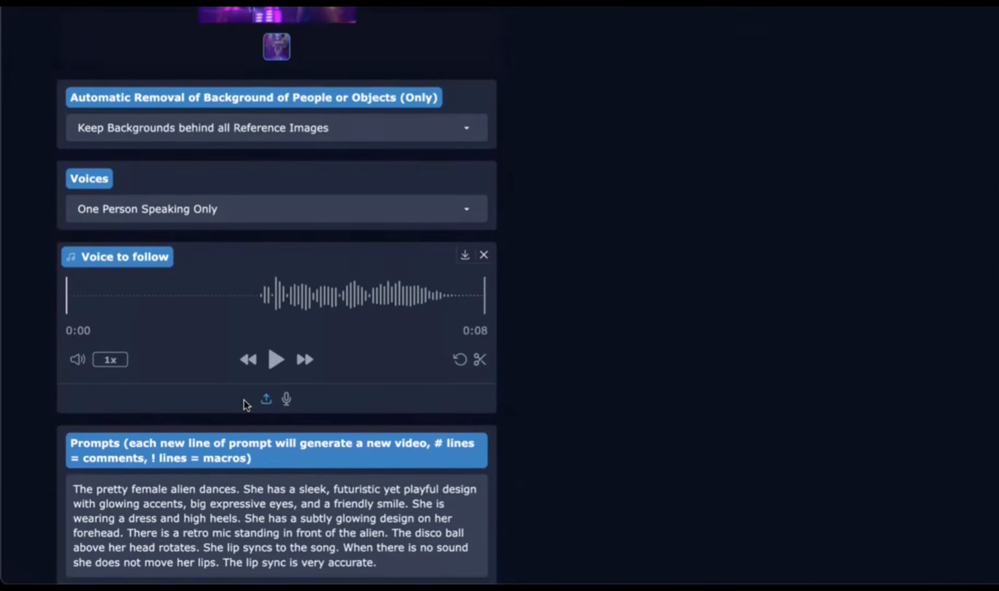
scroll(244, 404, down, 3)
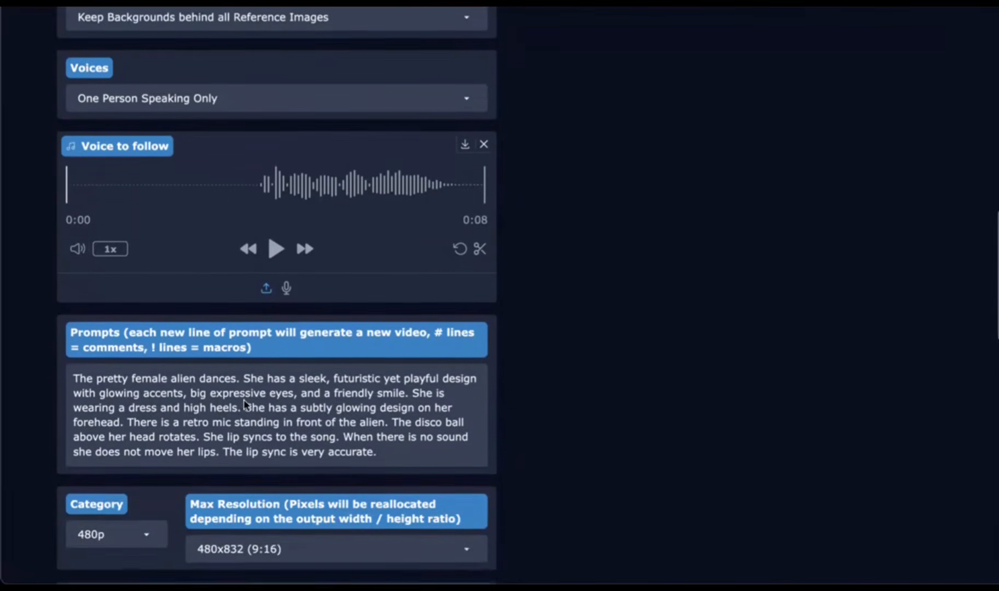
scroll(244, 399, down, 5)
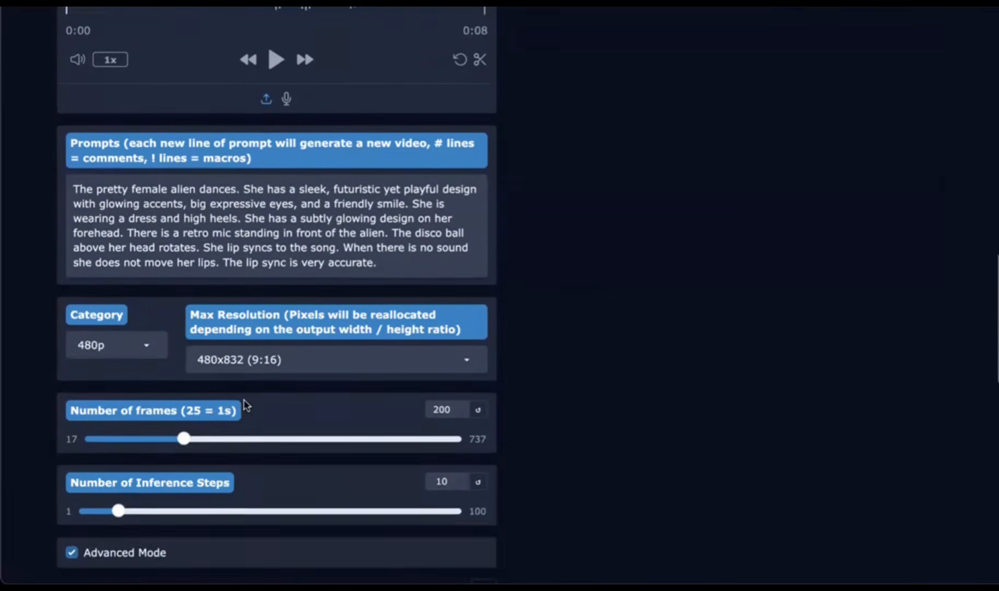
scroll(244, 405, down, 4)
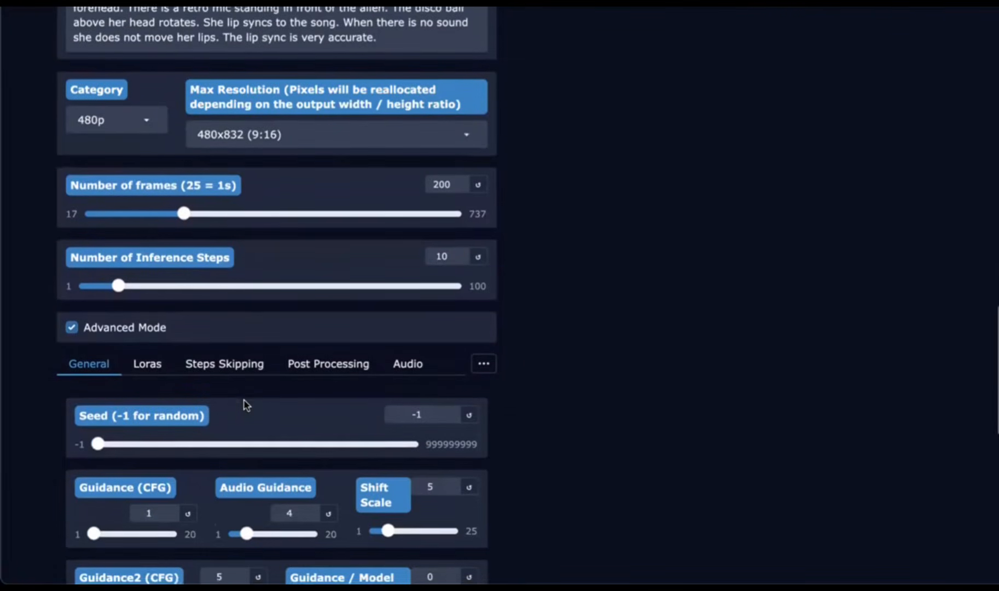
scroll(244, 405, down, 1)
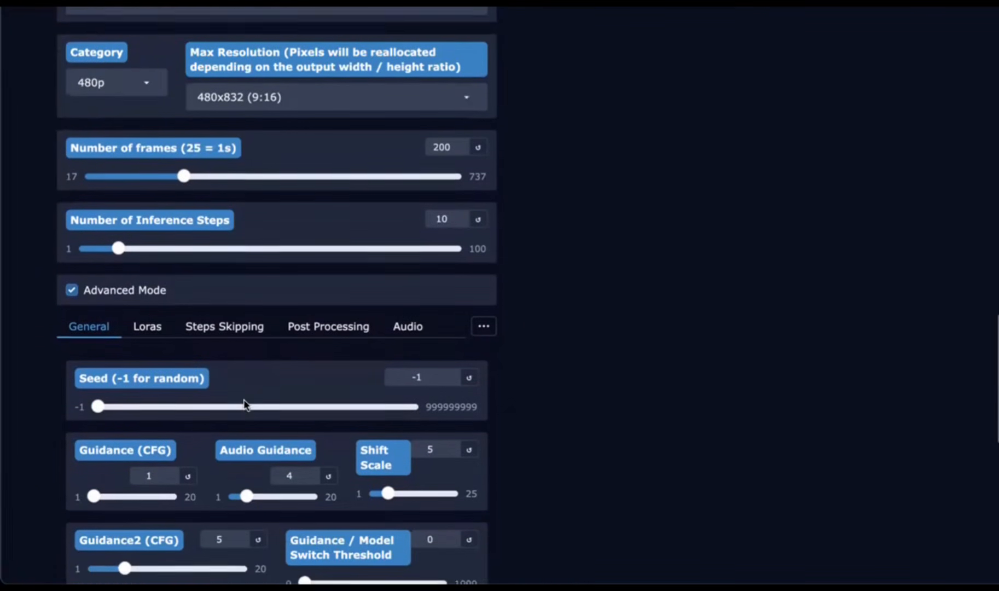
scroll(244, 405, down, 2)
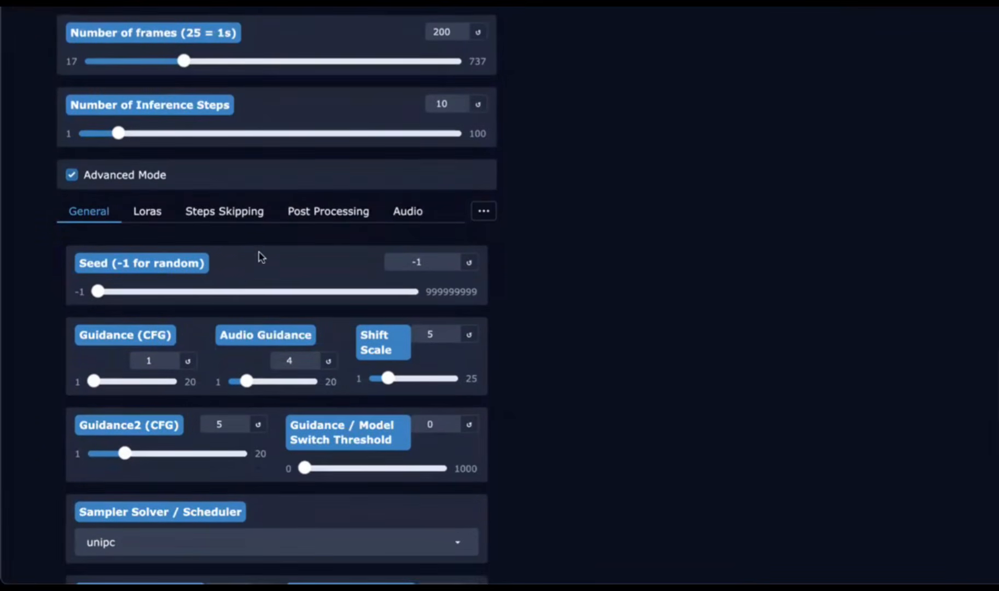
drag(421, 264, 387, 263)
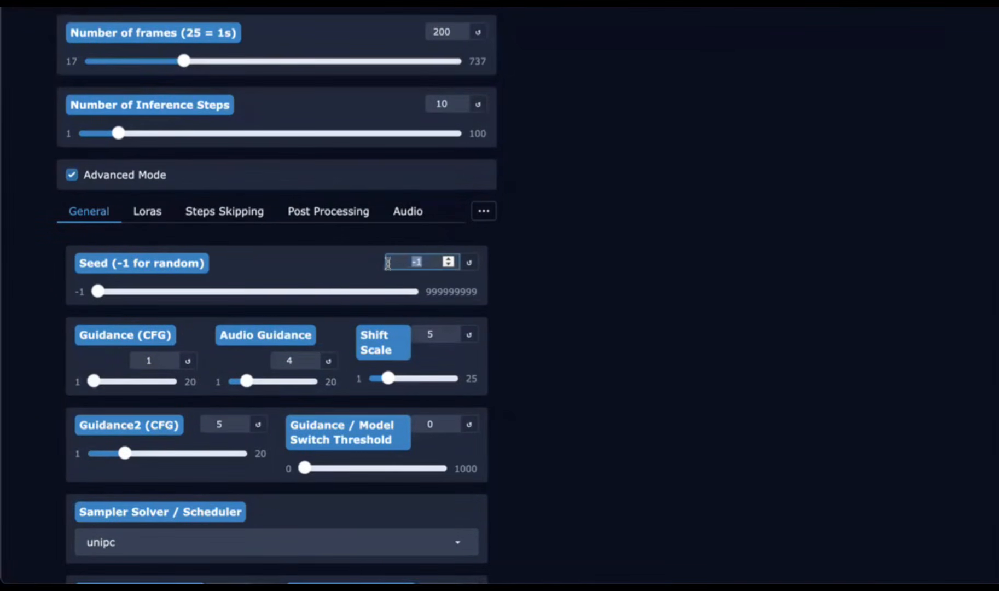
scroll(317, 253, down, 1)
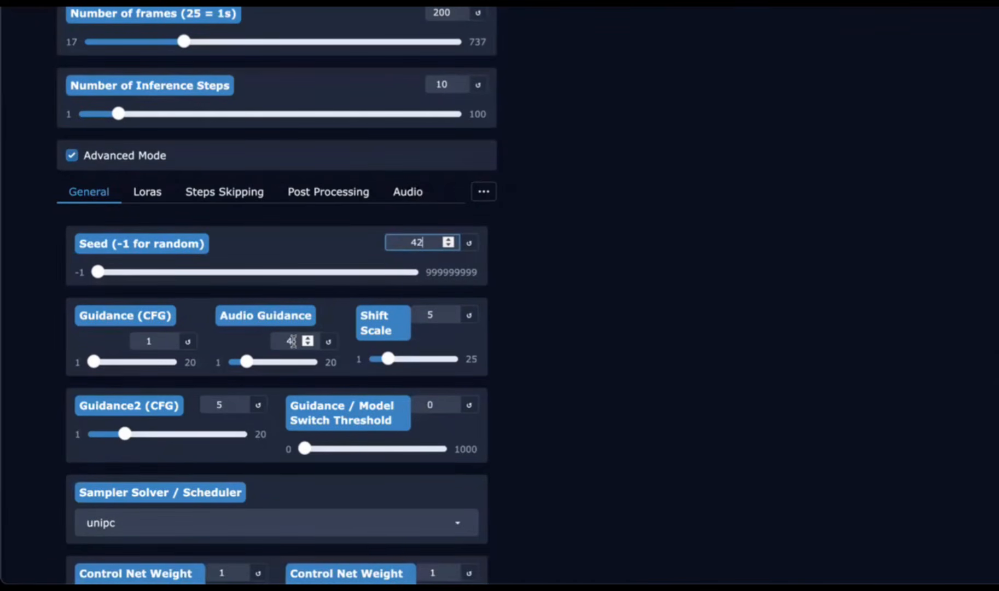
drag(292, 341, 261, 345)
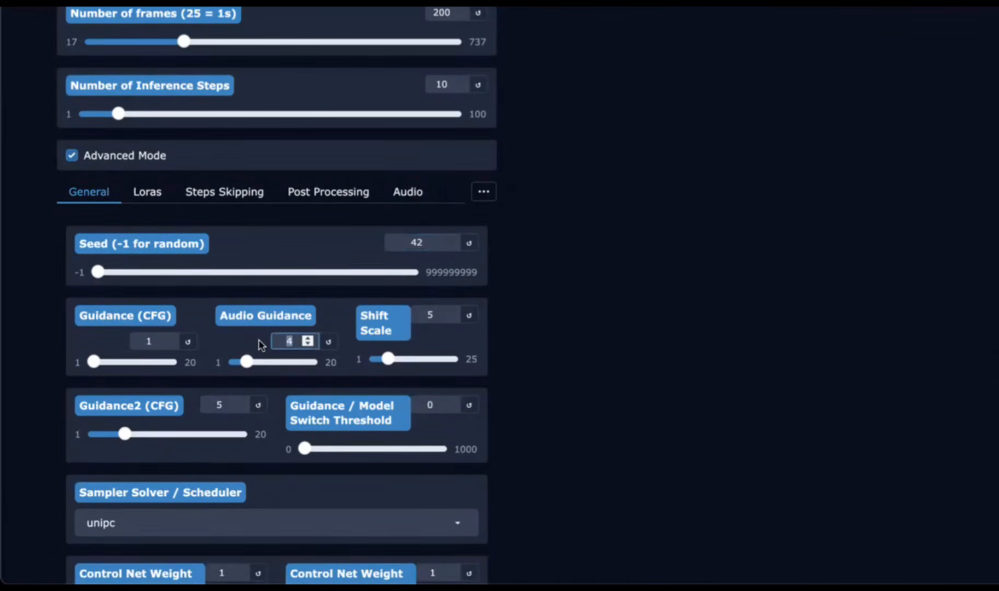
text(12)
Step: Review the remaining general generation settings down to the settings buttons
scroll(243, 325, down, 2)
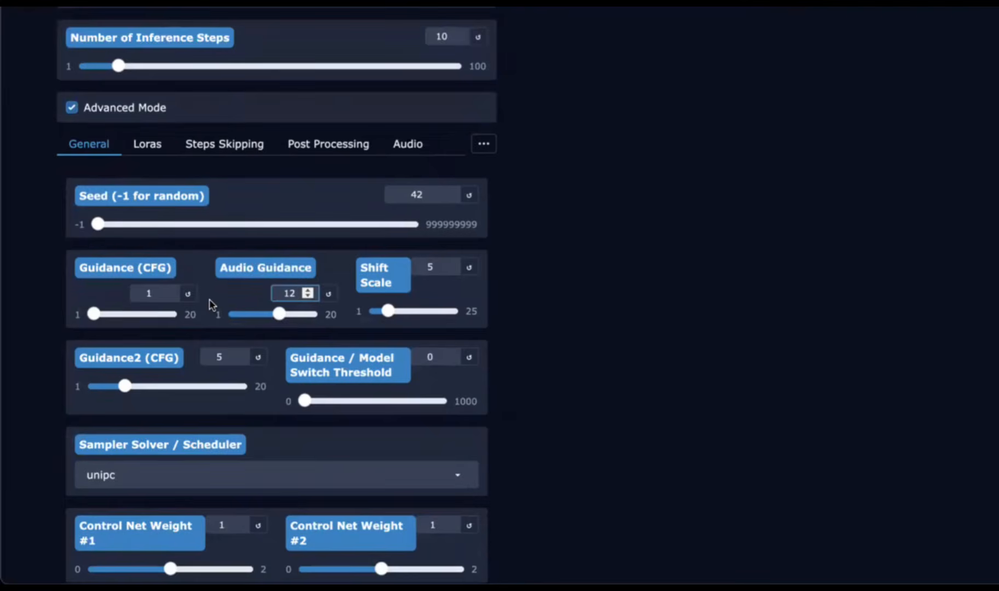
scroll(193, 286, down, 3)
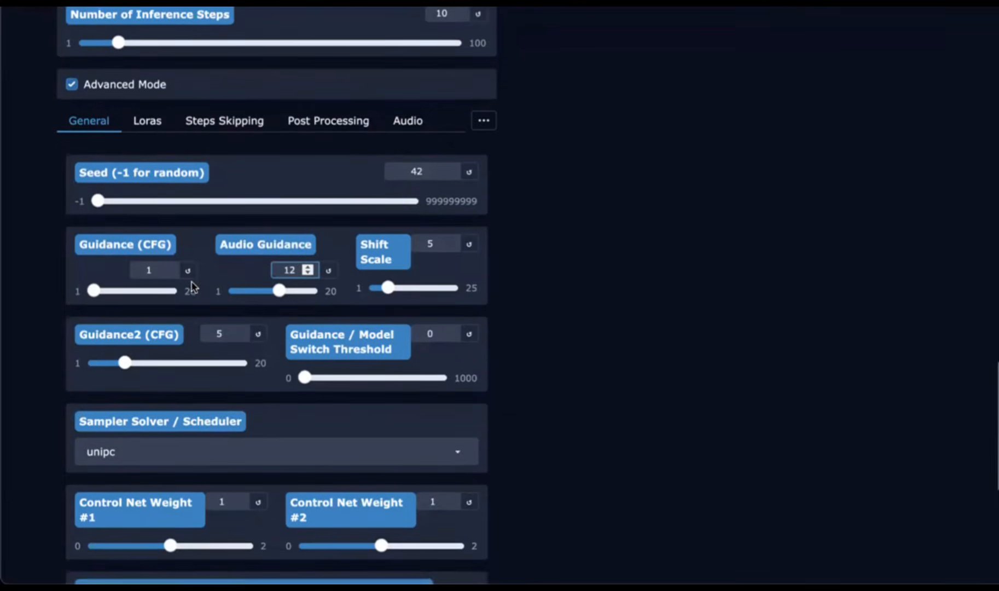
scroll(193, 285, down, 1)
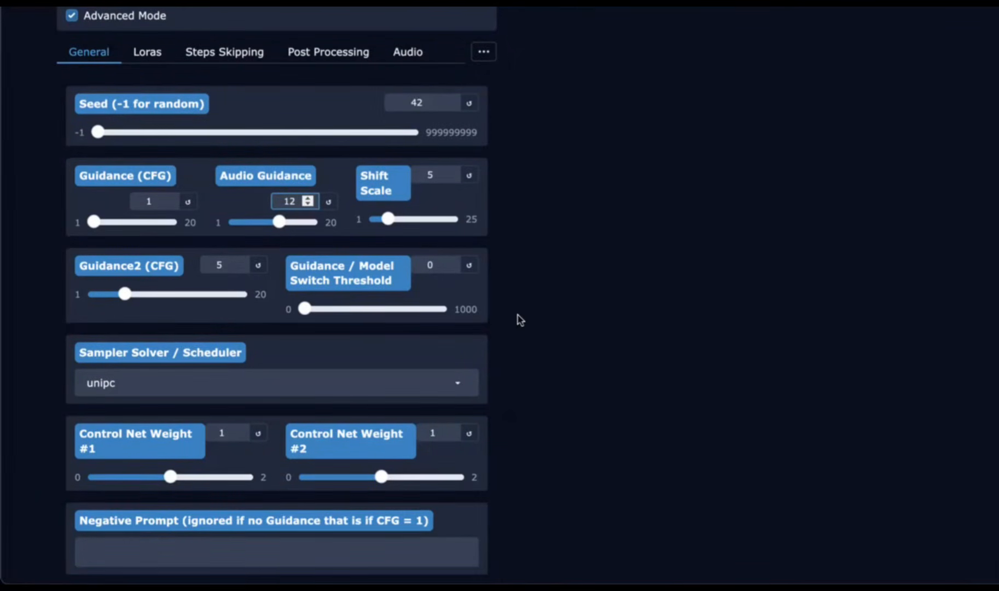
scroll(520, 320, up, 1)
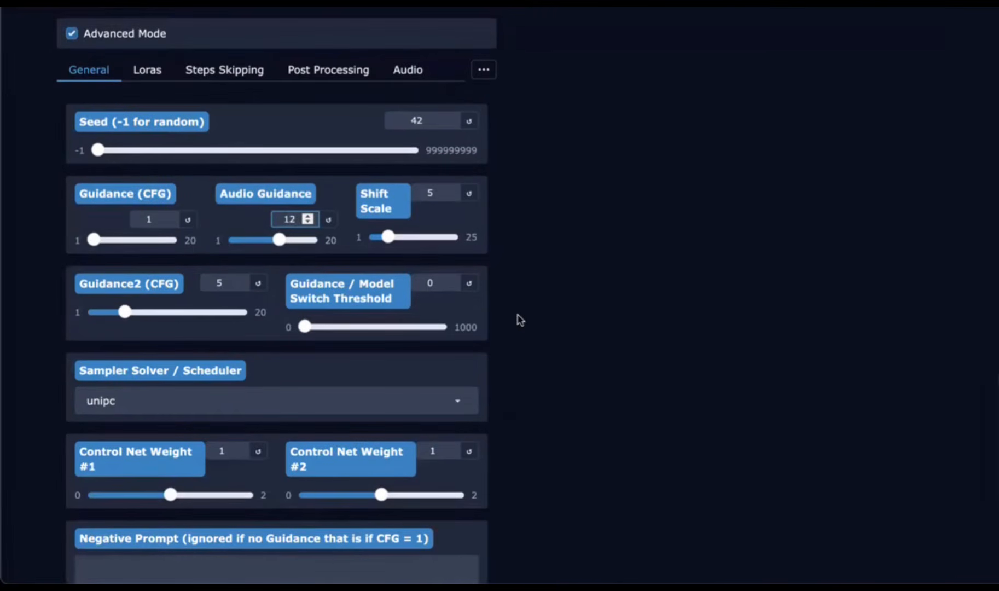
scroll(518, 320, up, 1)
scroll(508, 316, down, 1)
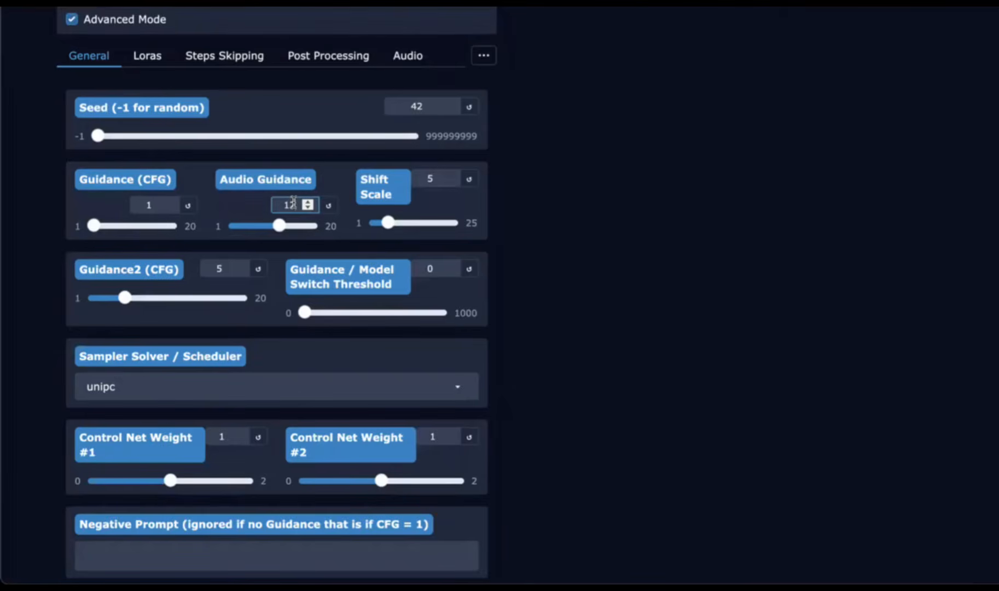
scroll(293, 202, down, 10)
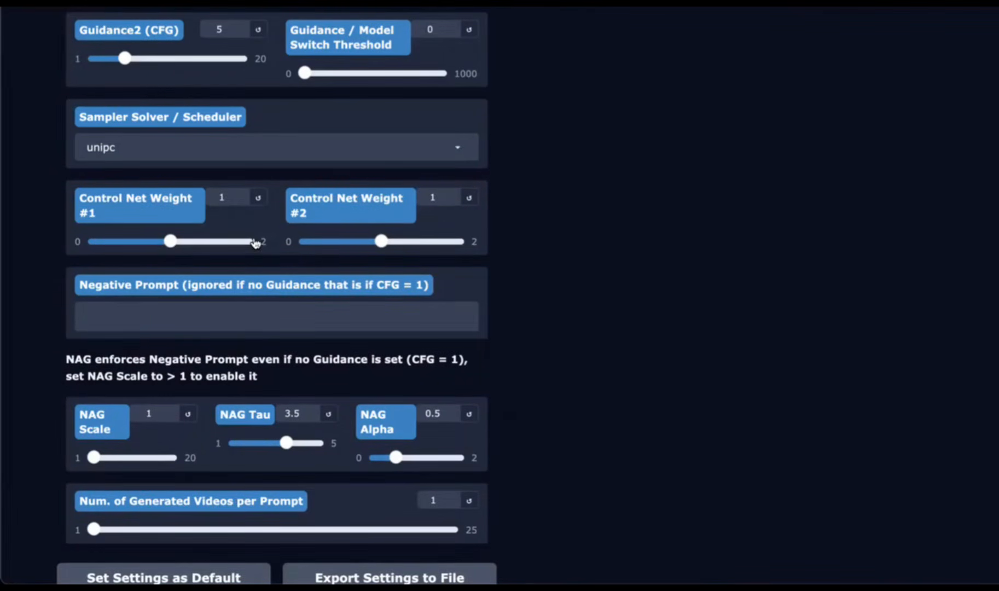
scroll(314, 241, down, 3)
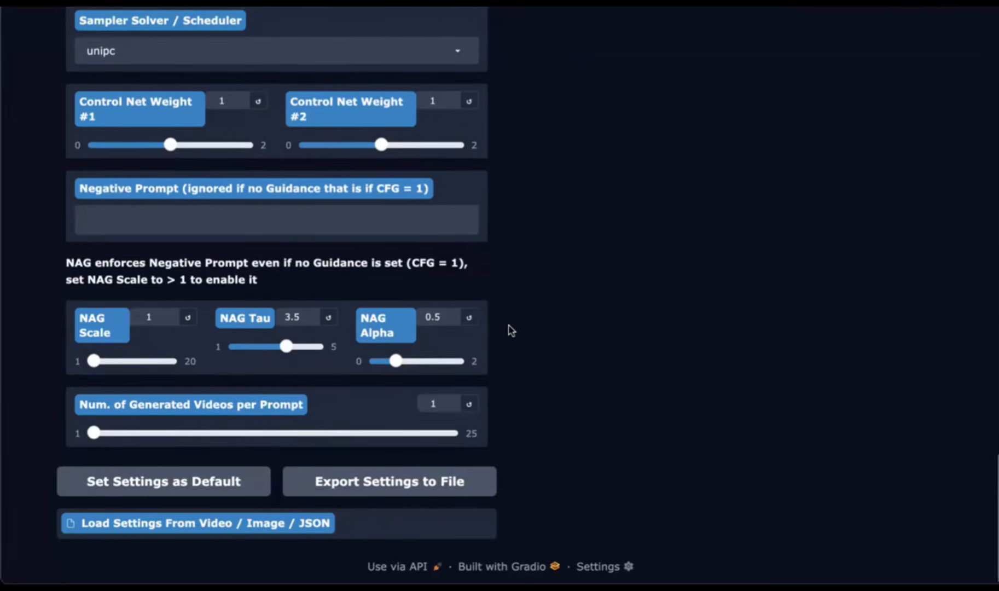
scroll(510, 330, up, 5)
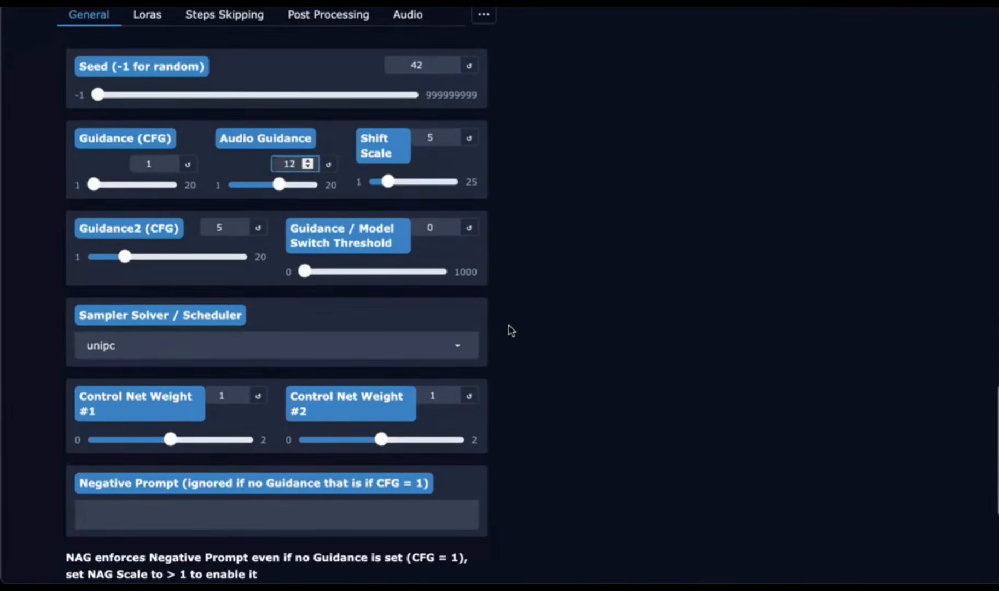
scroll(510, 329, up, 3)
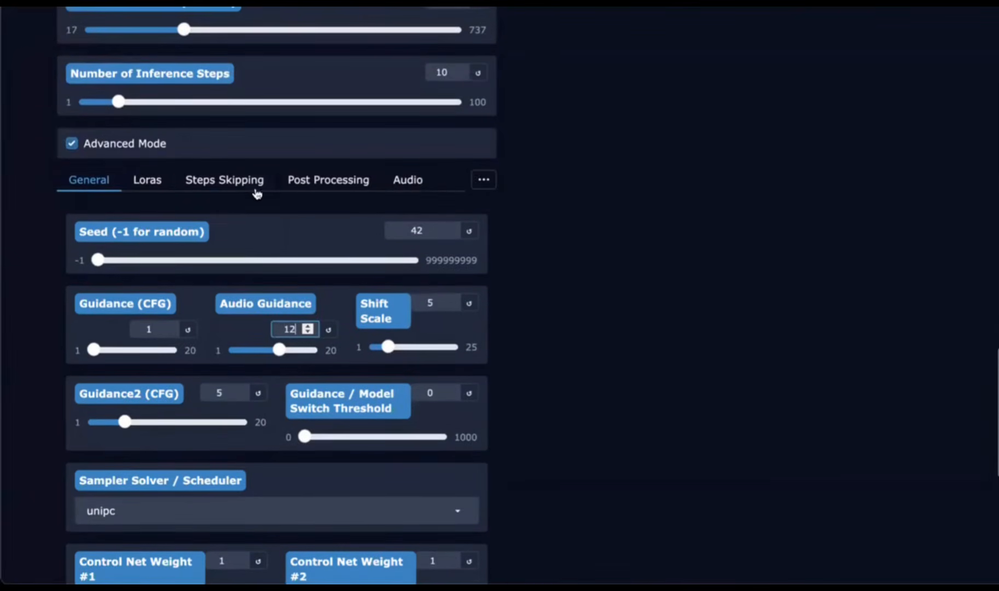
Step: Set the Skip Steps Cache Type to Mag Cache under Steps Skipping
click(220, 180)
scroll(251, 363, down, 1)
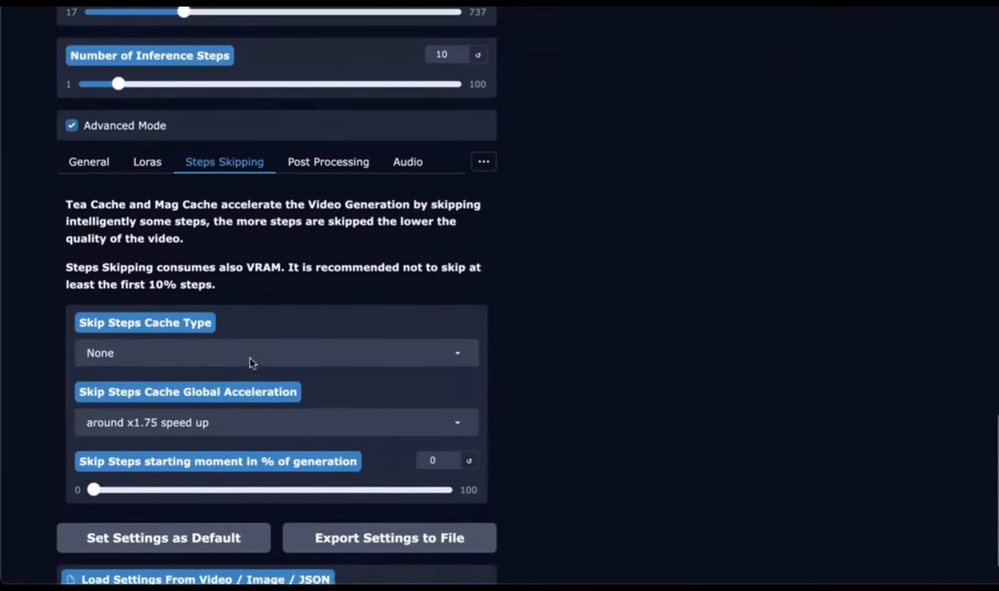
click(250, 343)
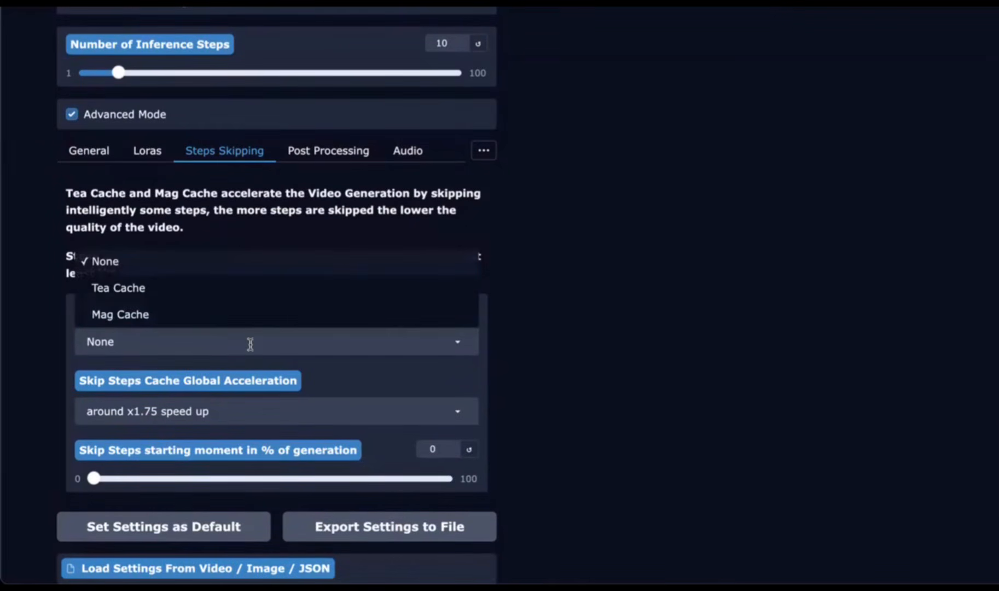
click(152, 319)
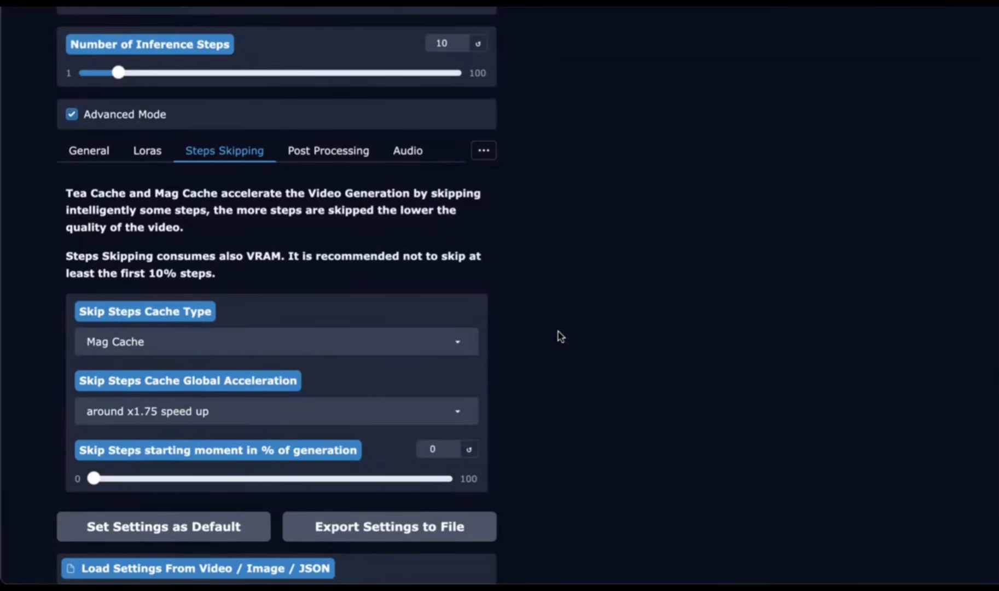
Step: Generate the lip-sync dancing video with the current settings
scroll(561, 336, down, 2)
scroll(560, 335, up, 5)
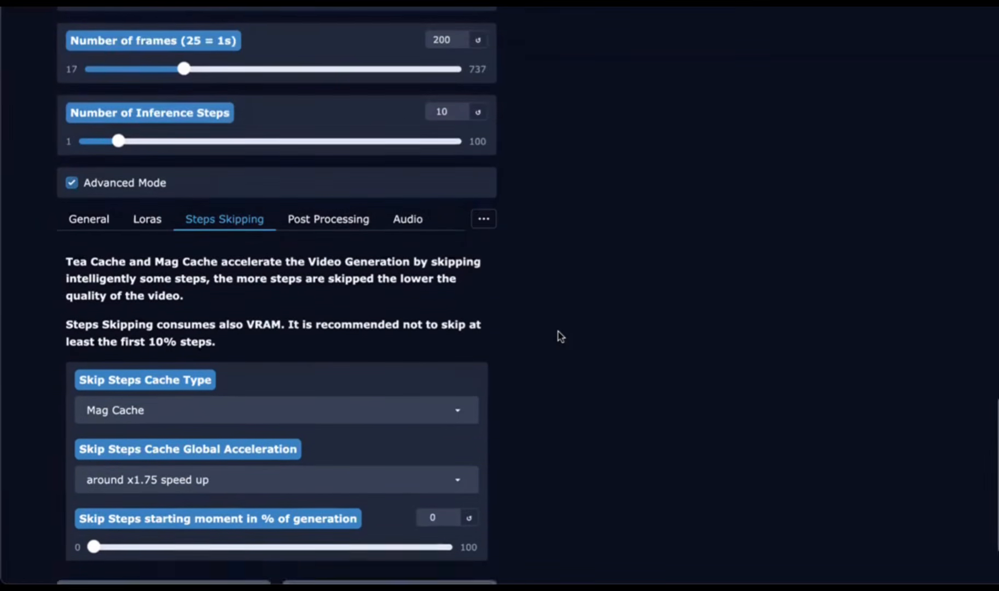
scroll(560, 336, up, 8)
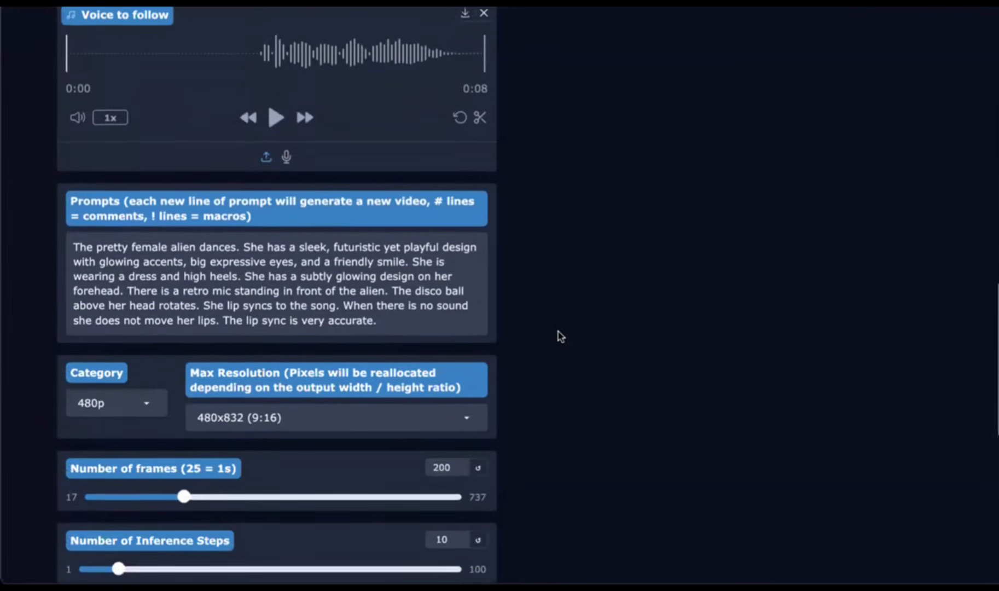
scroll(560, 336, up, 13)
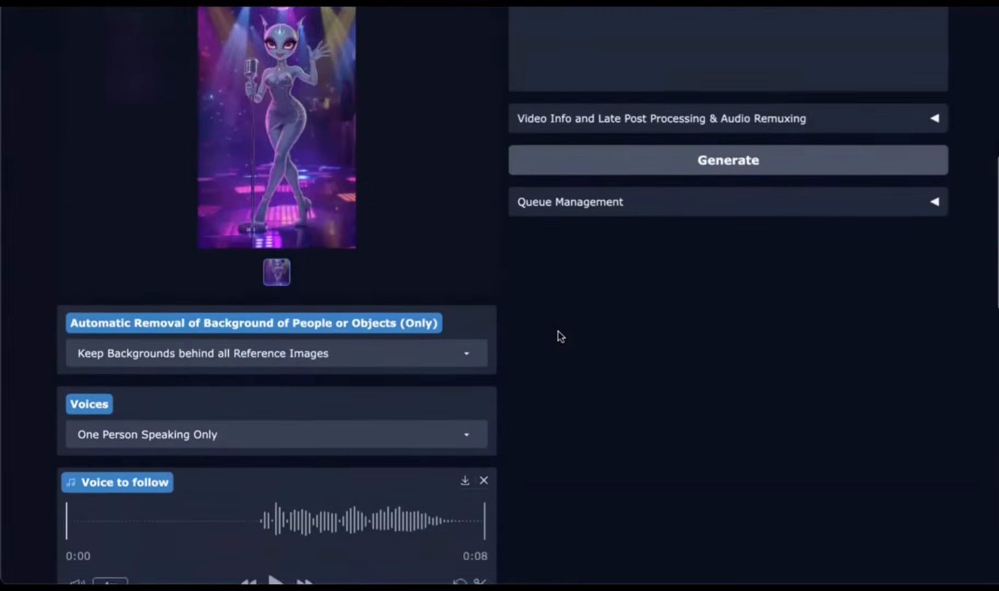
scroll(559, 336, up, 5)
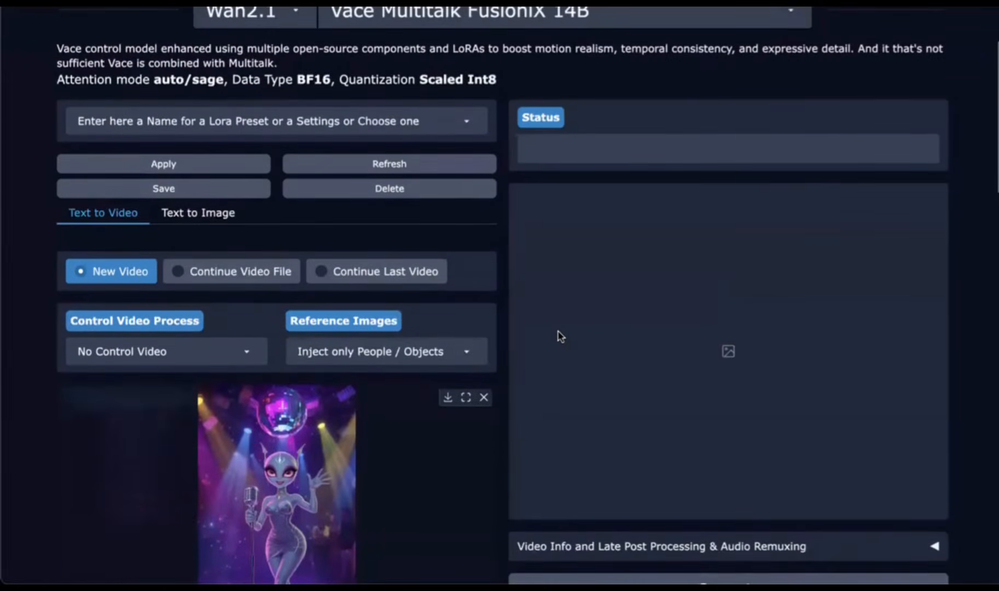
scroll(557, 334, down, 7)
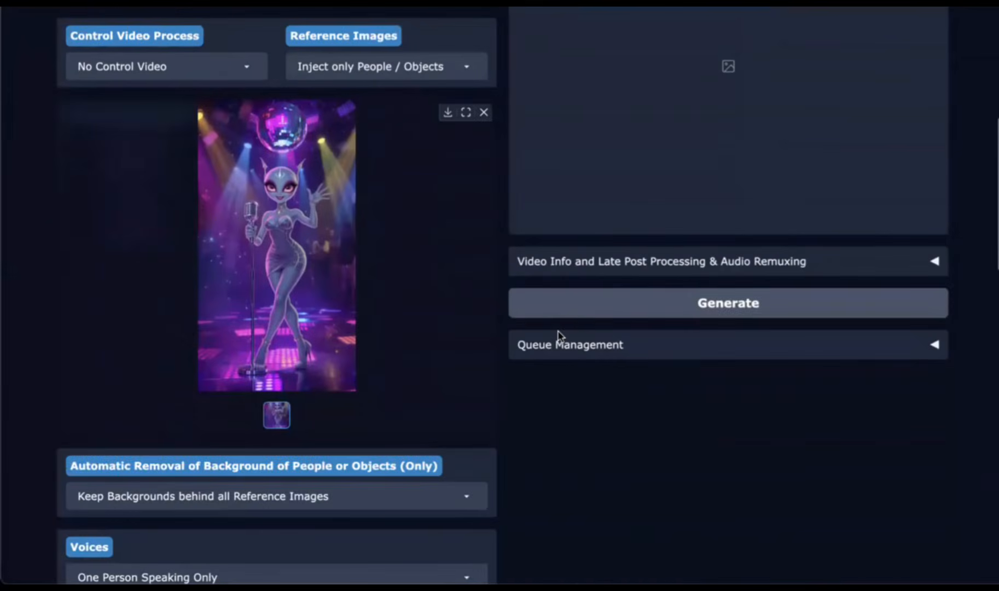
click(594, 303)
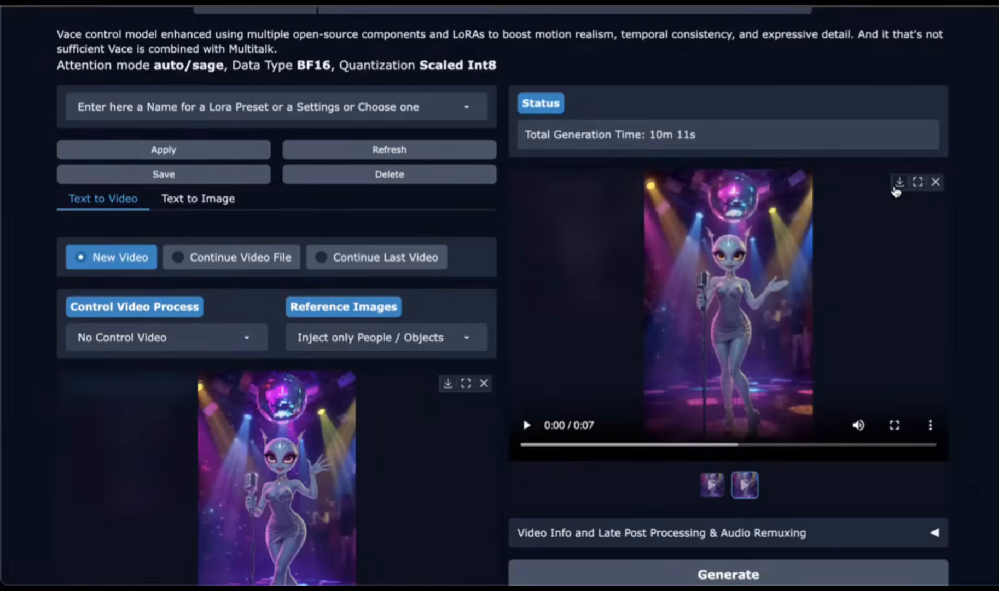
Step: Download the generated video from its full-screen view
click(897, 185)
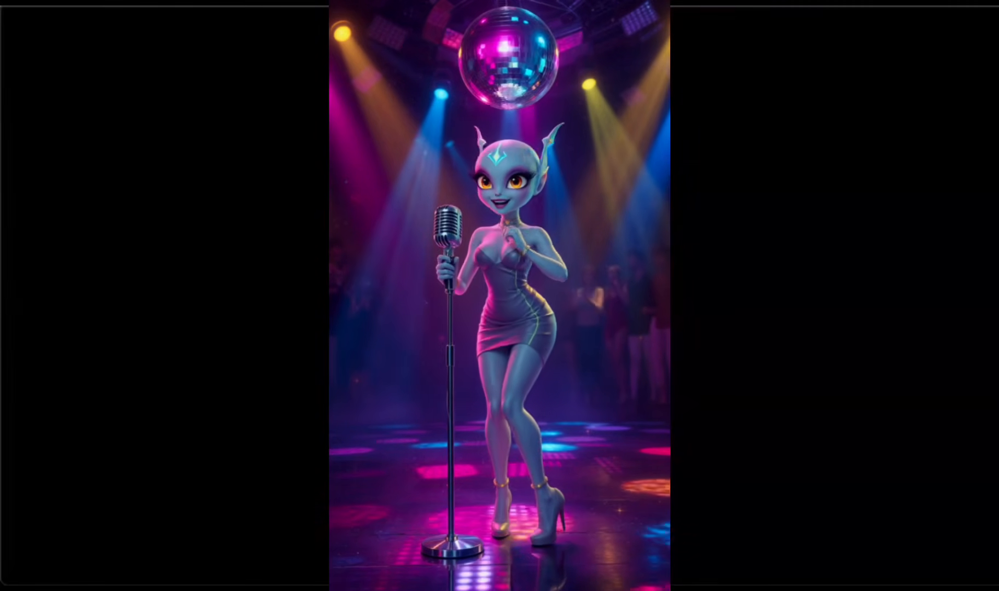
click(651, 549)
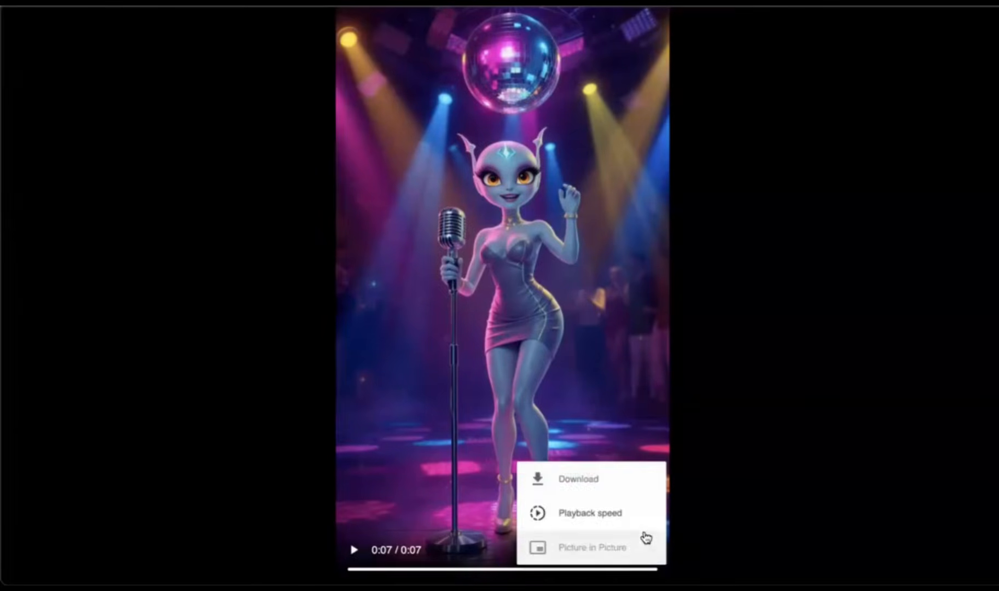
click(621, 479)
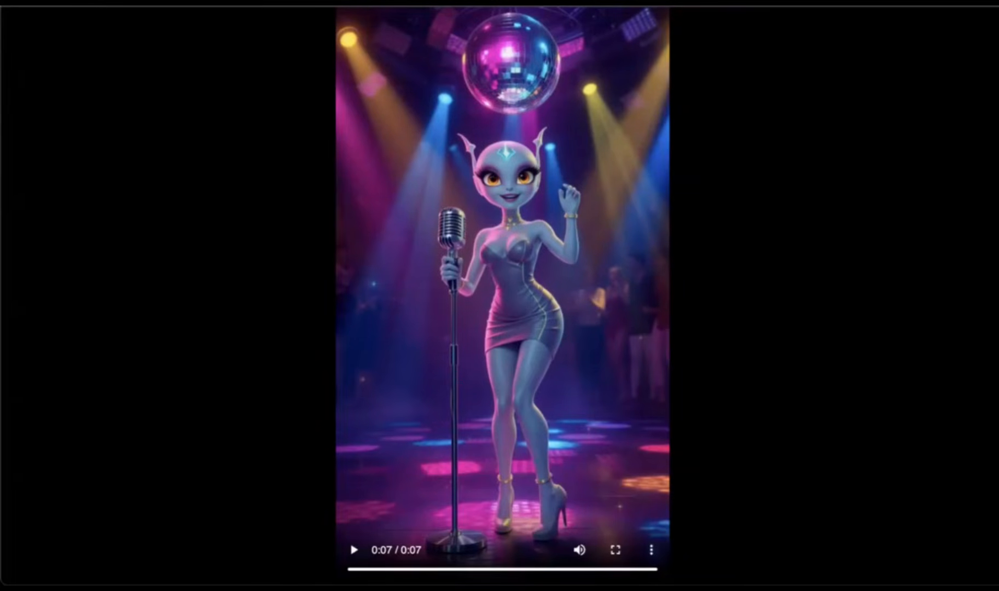
click(530, 3)
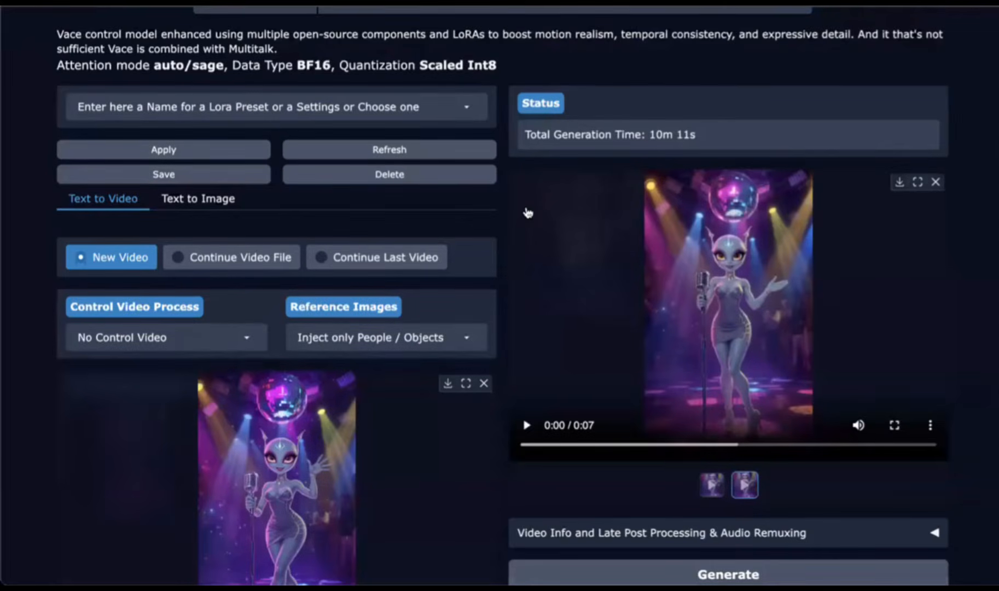
Step: Replace the reference image with a close-up image of the alien singing at the mic
scroll(527, 212, down, 5)
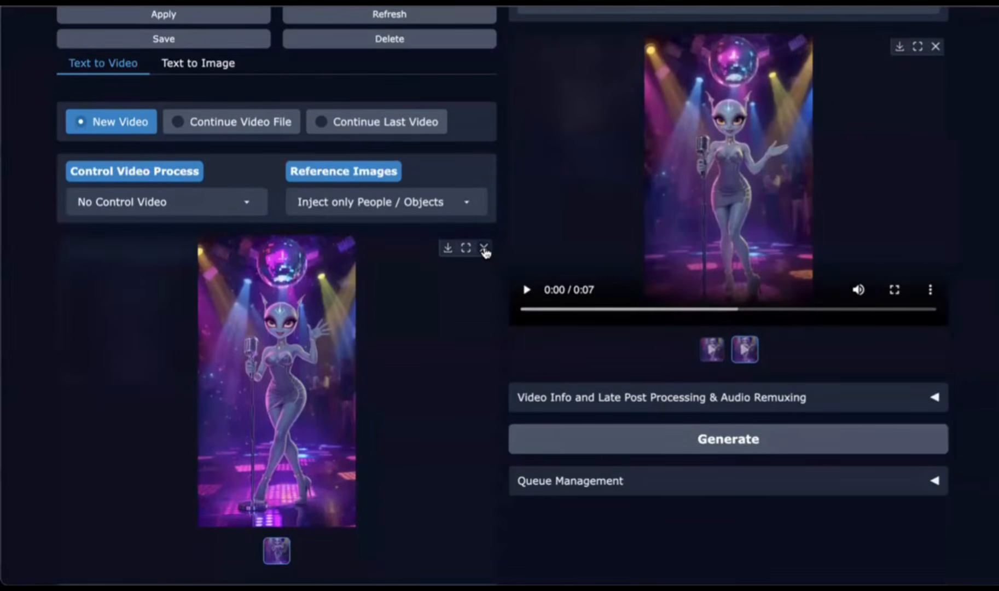
click(484, 249)
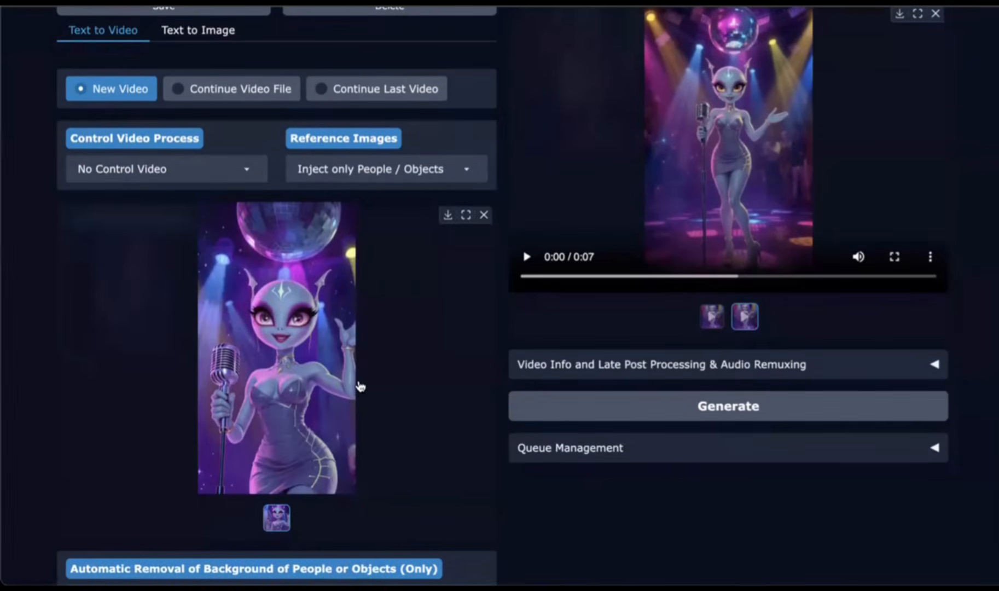
scroll(360, 386, down, 3)
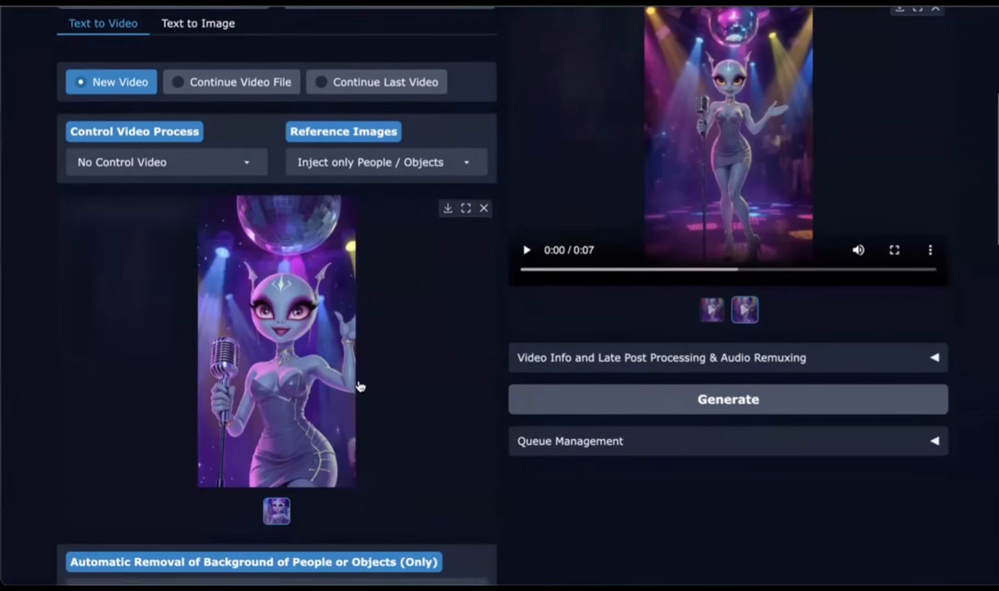
Step: Restore the full voice audio and trim it to a segment of about 15 seconds
scroll(360, 386, down, 3)
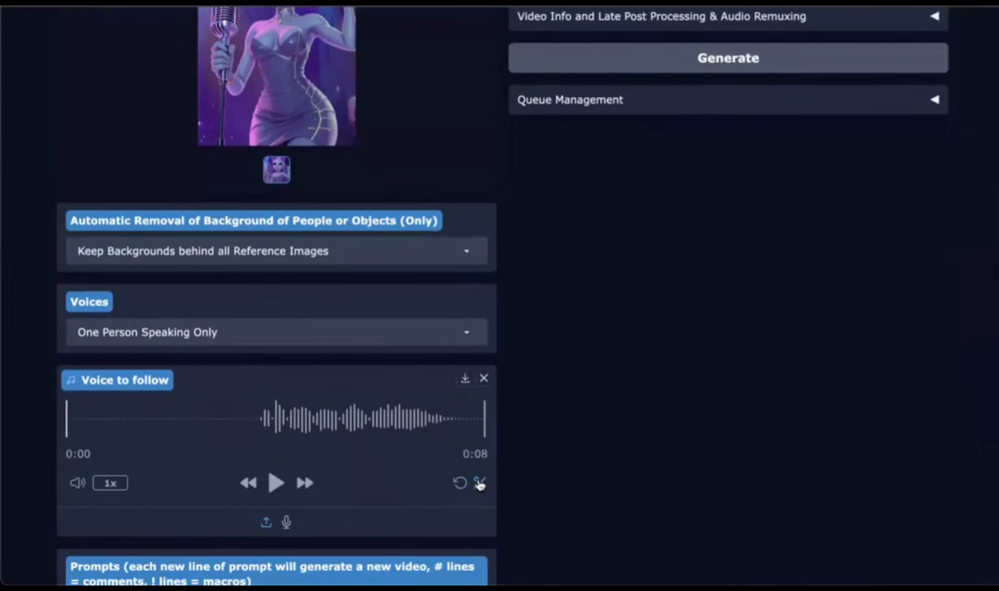
click(460, 485)
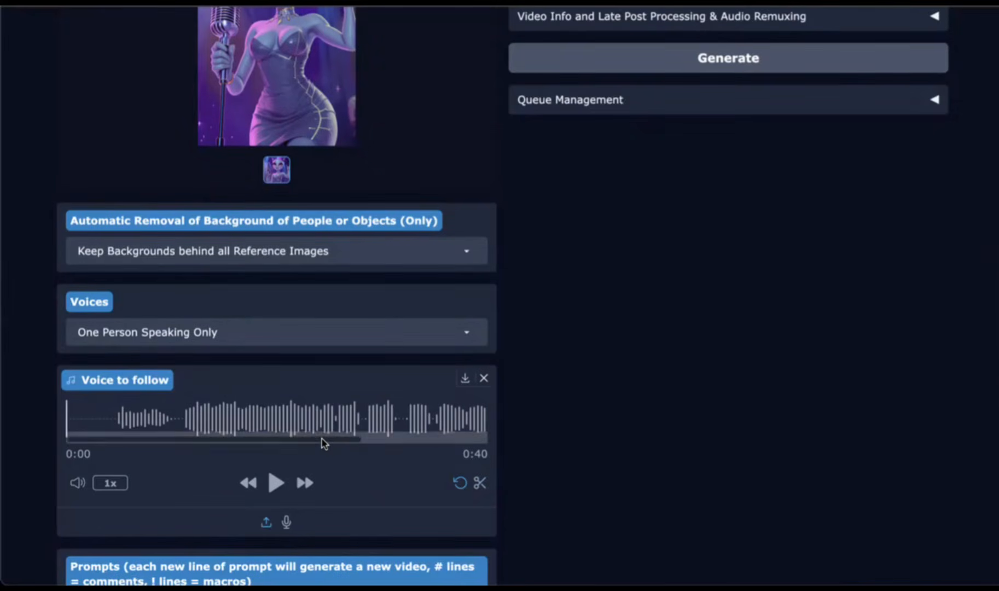
click(480, 486)
drag(283, 421, 246, 428)
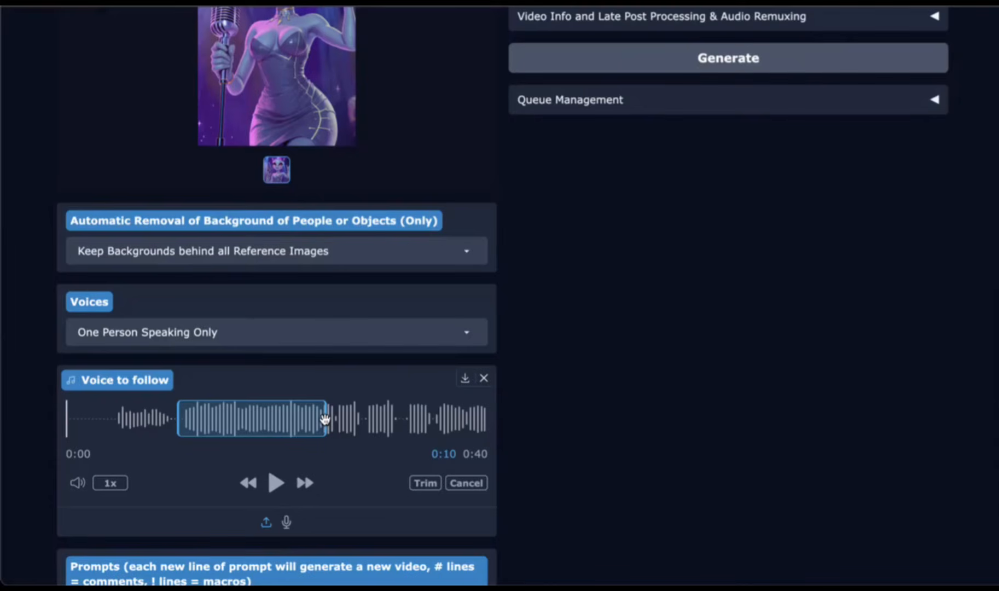
drag(323, 420, 398, 423)
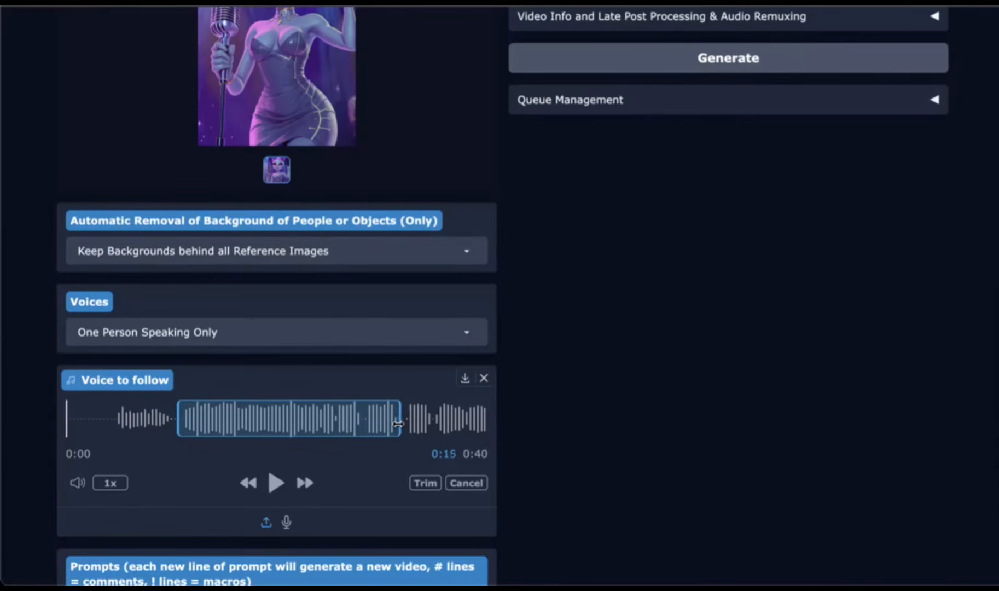
click(426, 483)
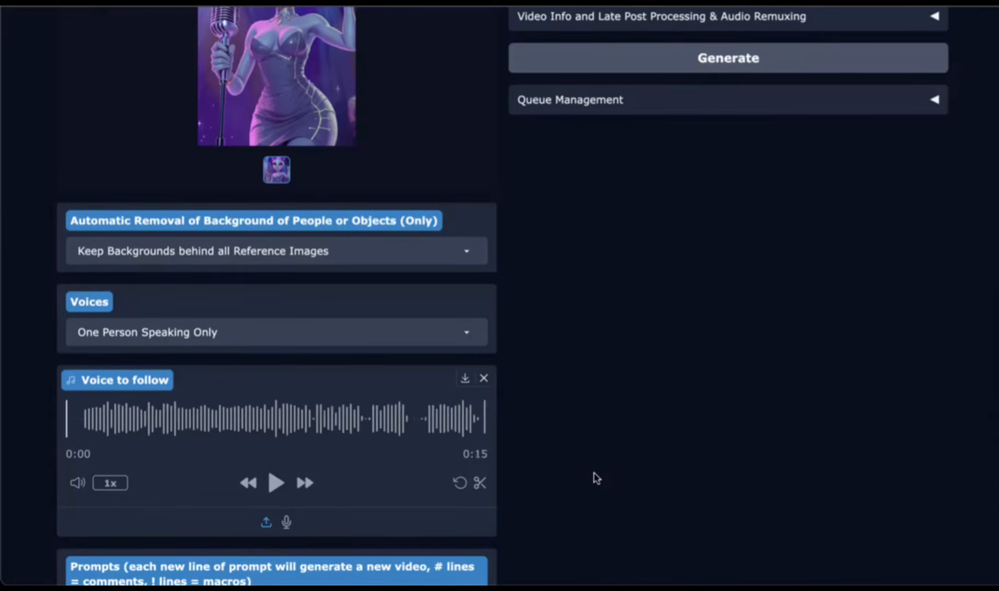
Step: Set the number of frames to 375
scroll(339, 281, down, 8)
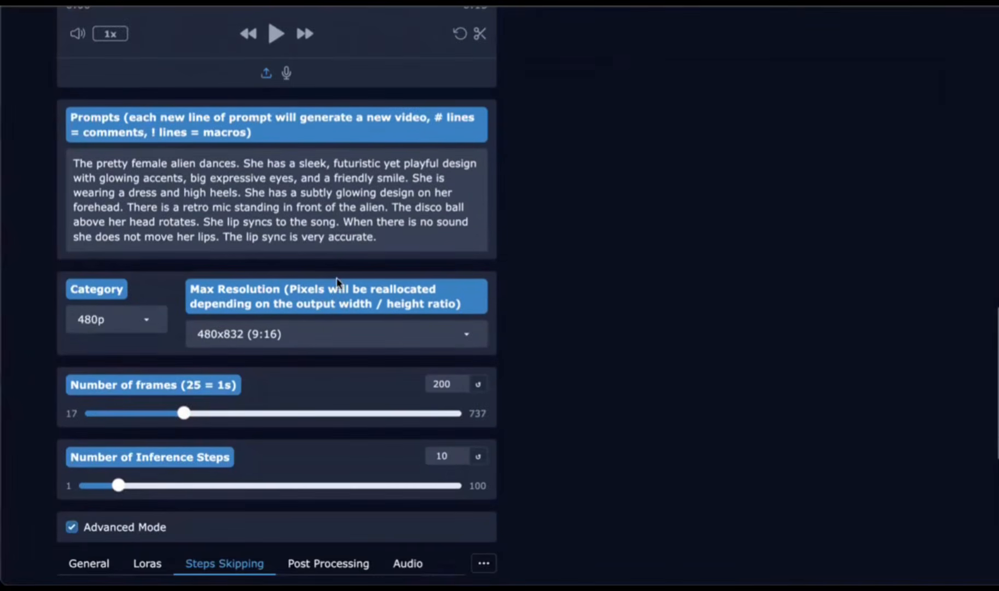
scroll(335, 300, down, 1)
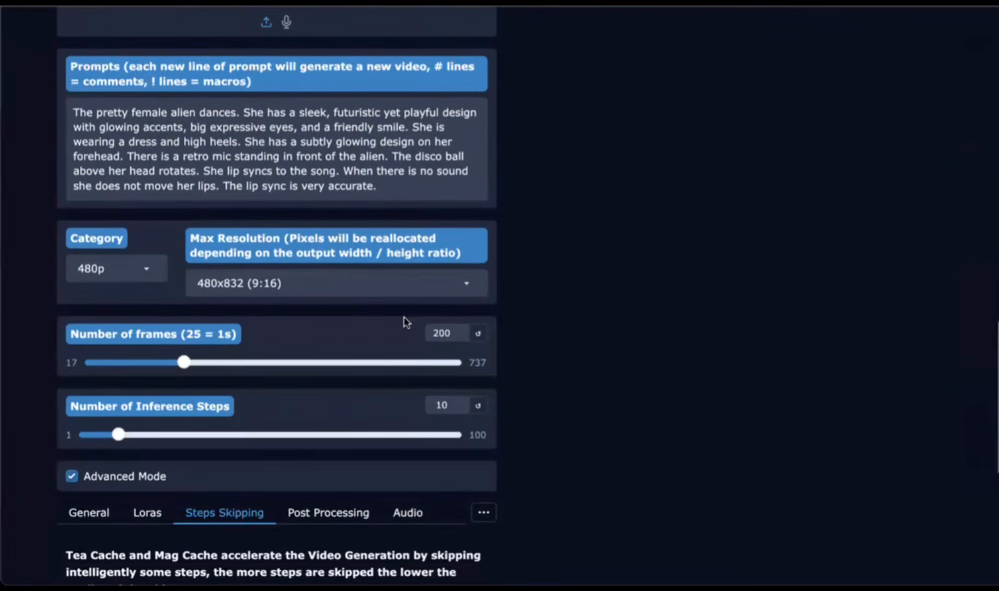
double_click(447, 329)
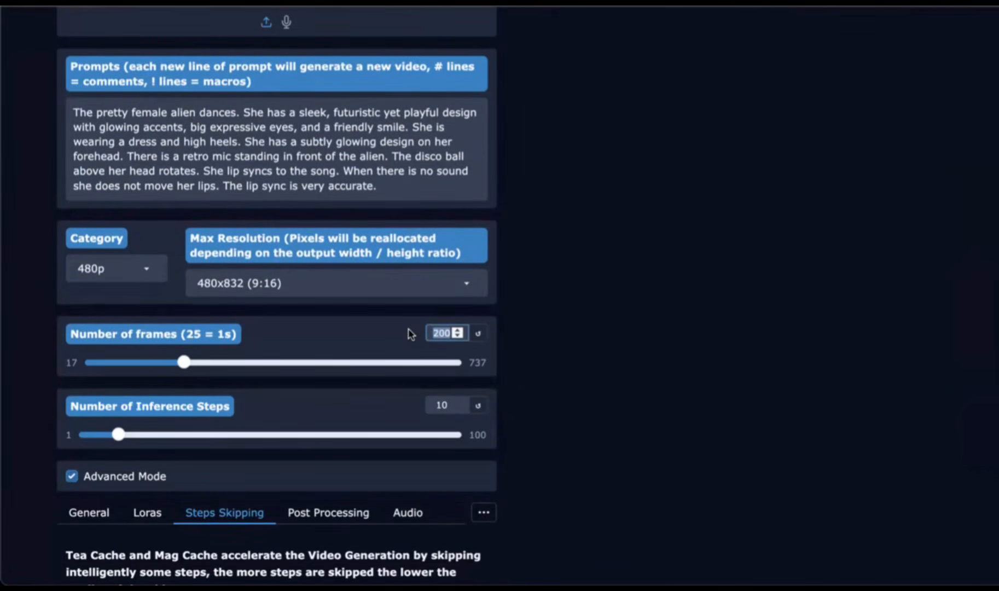
text(37)
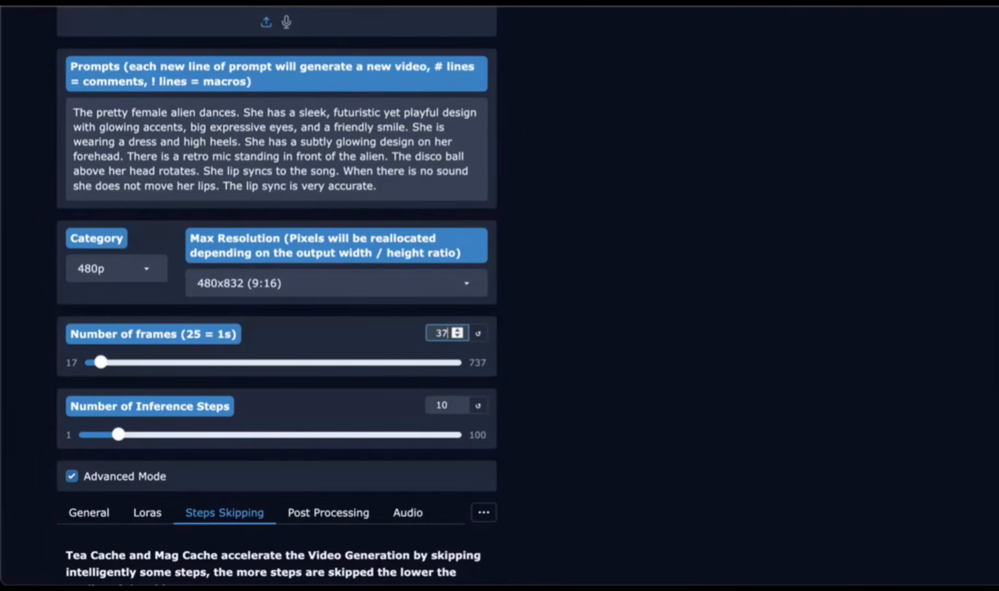
text(5)
Step: Edit the prompt to remove "and high heels" and change "dances" to "sings"
scroll(159, 372, up, 4)
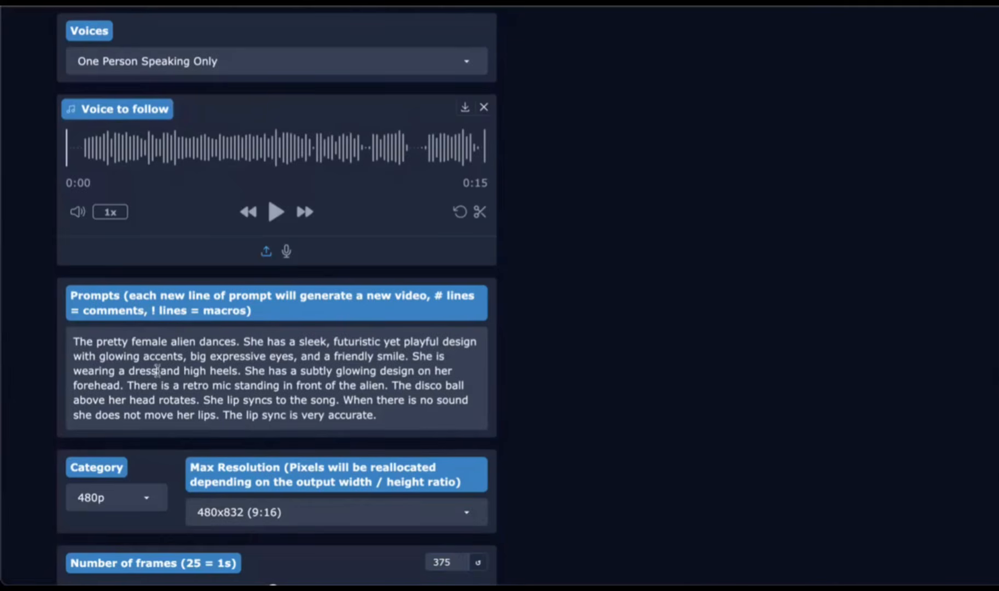
drag(158, 371, 235, 370)
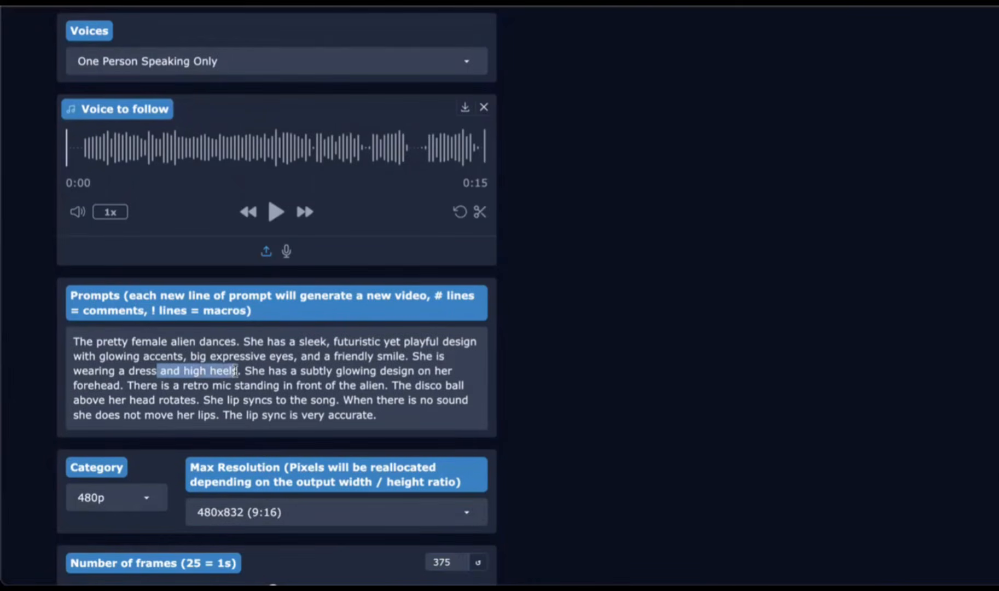
key(BackSpace)
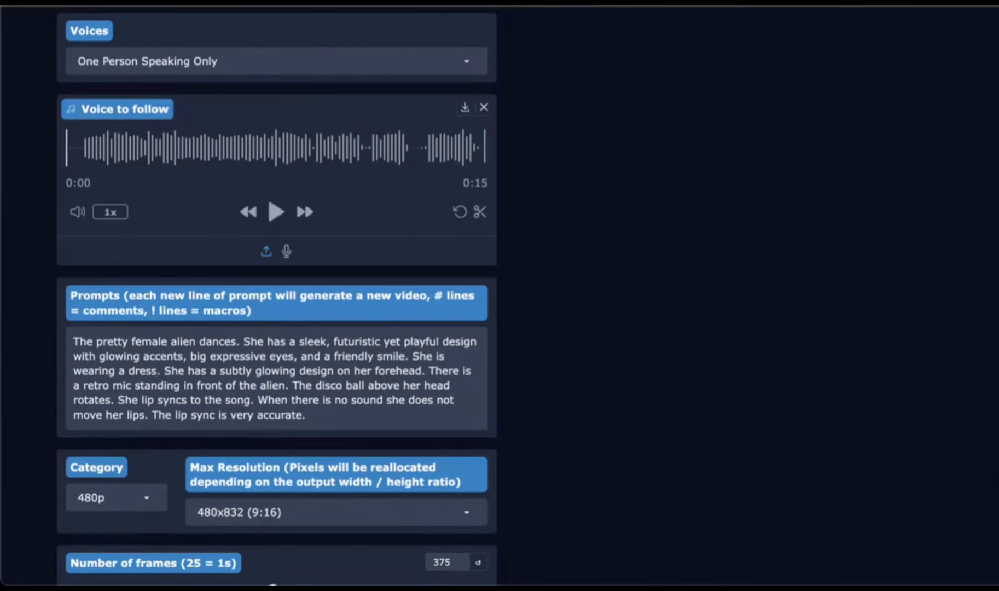
scroll(214, 342, down, 1)
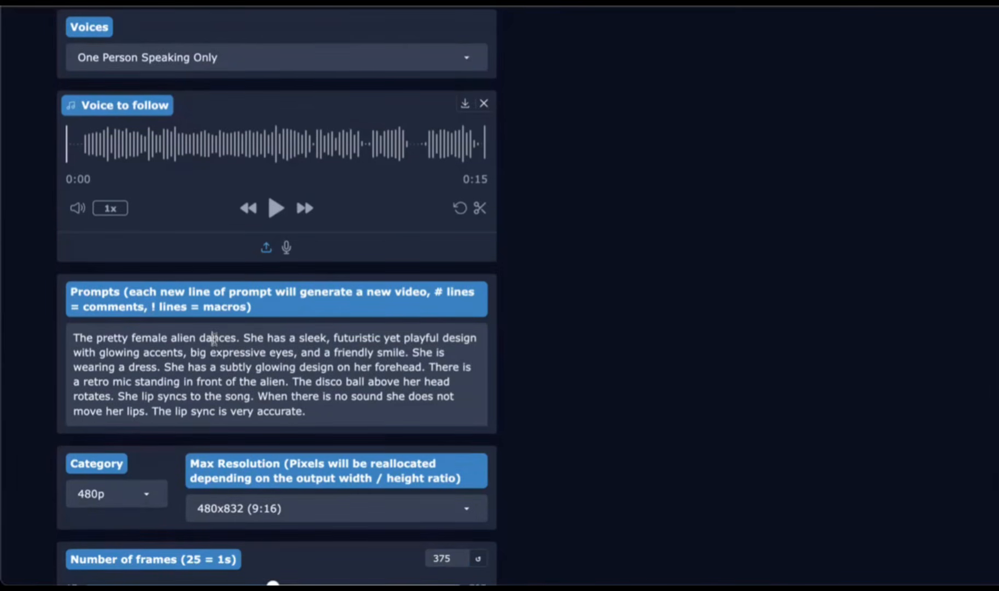
double_click(214, 338)
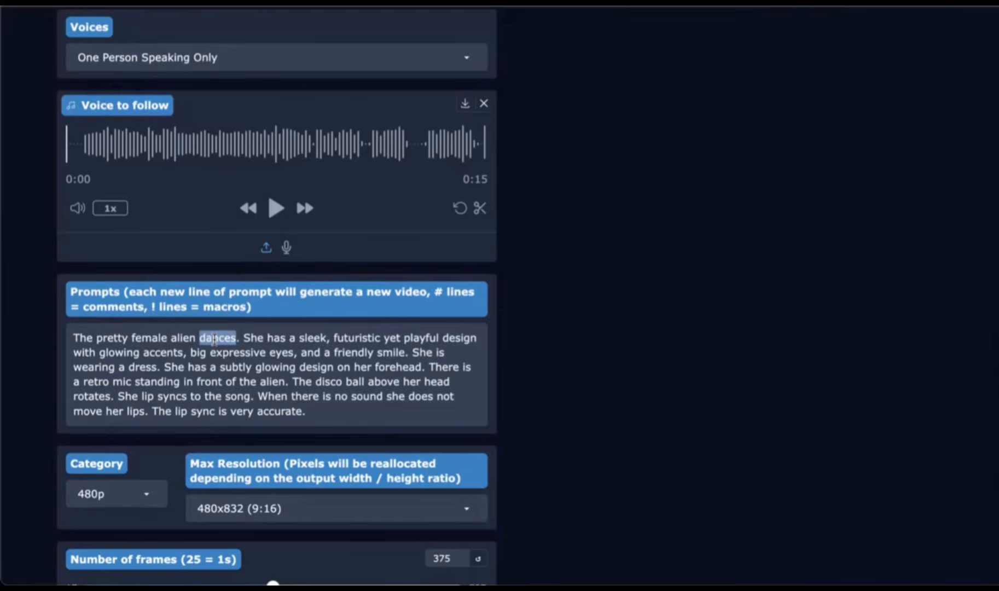
text(sings)
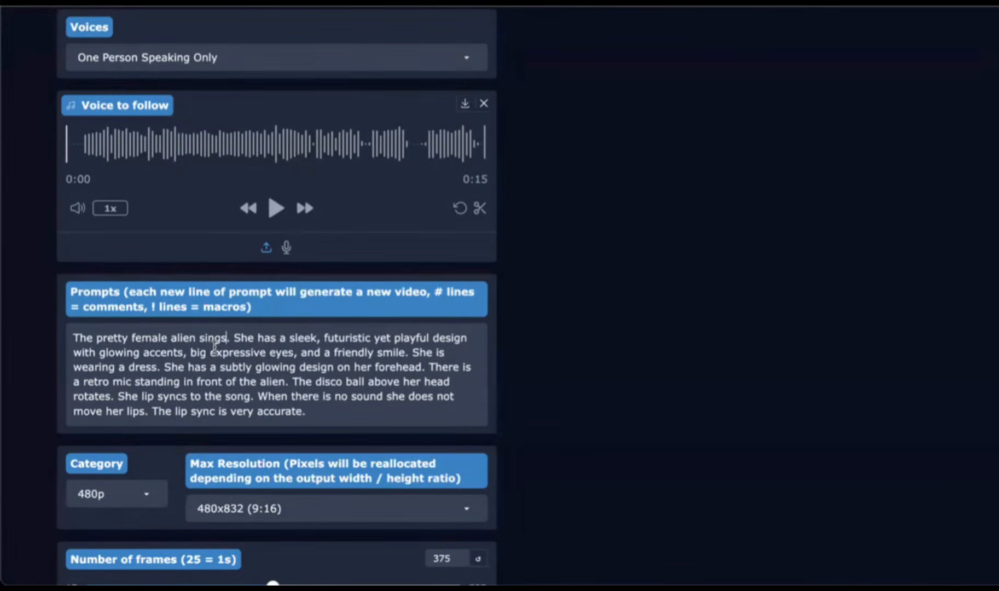
Step: Review the Steps Skipping and General generation settings
scroll(213, 348, up, 15)
scroll(212, 364, down, 18)
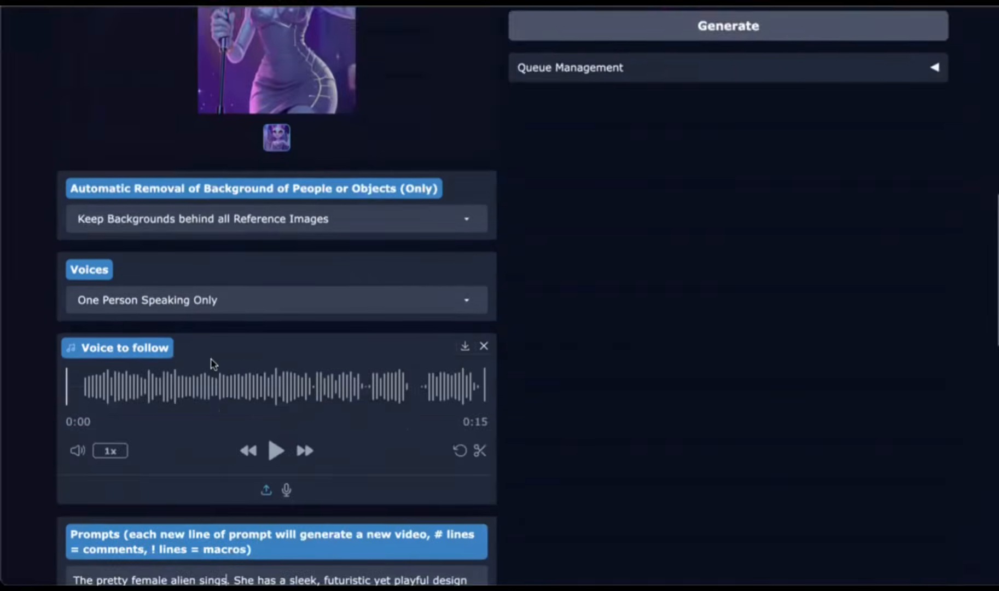
scroll(212, 362, down, 9)
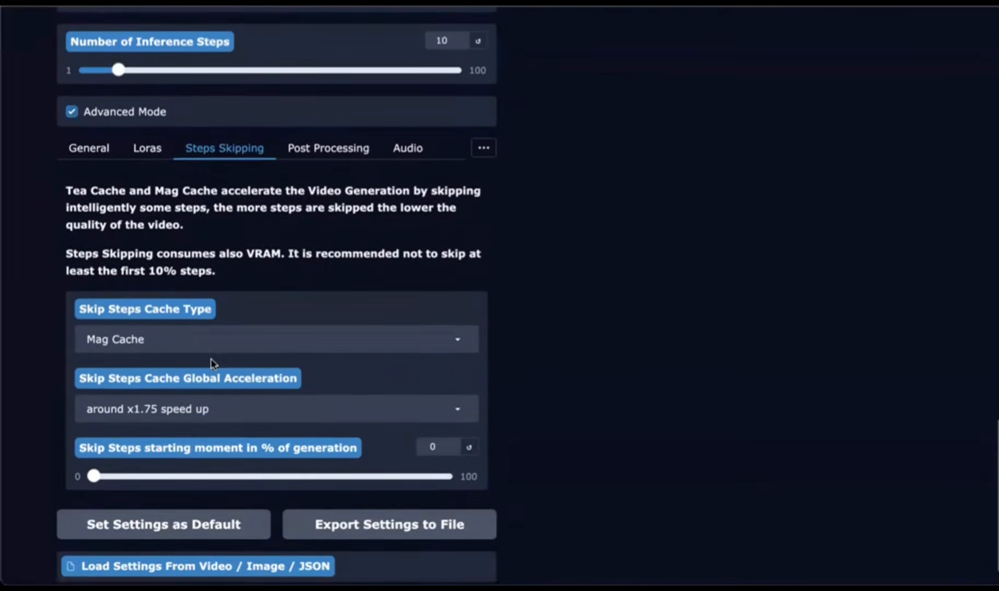
scroll(212, 362, up, 2)
click(82, 210)
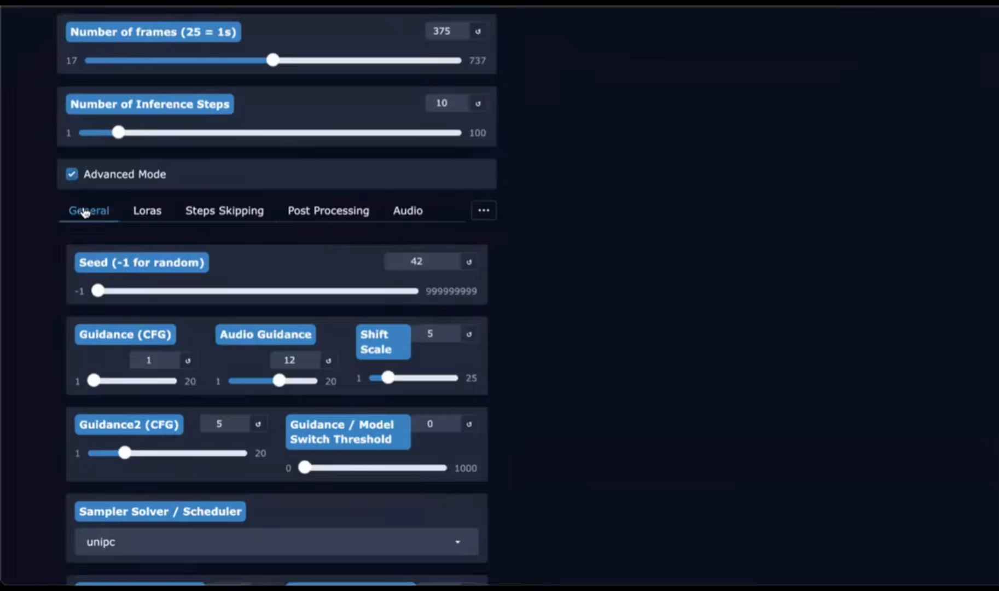
scroll(160, 282, down, 1)
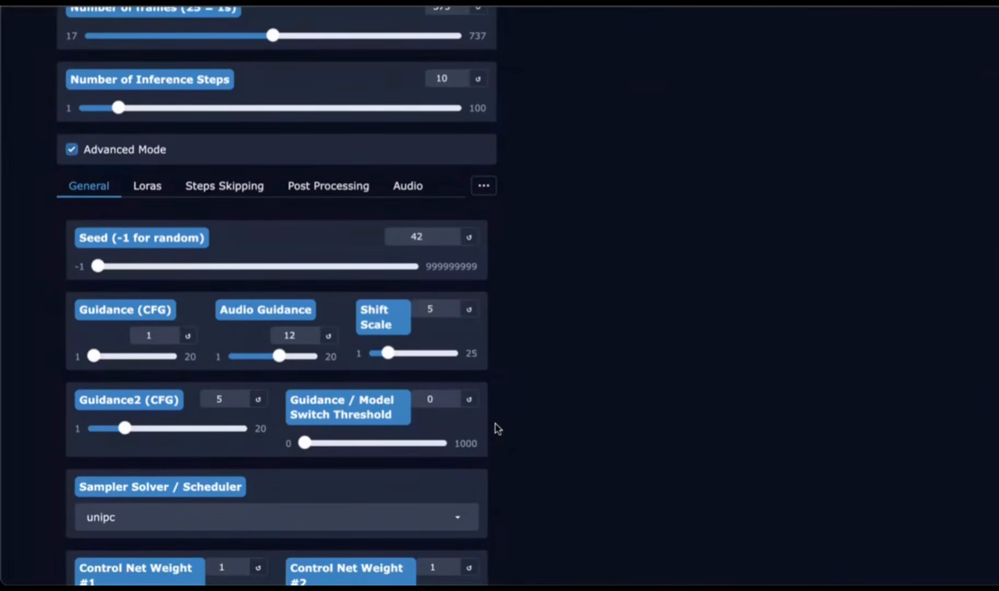
scroll(497, 420, down, 5)
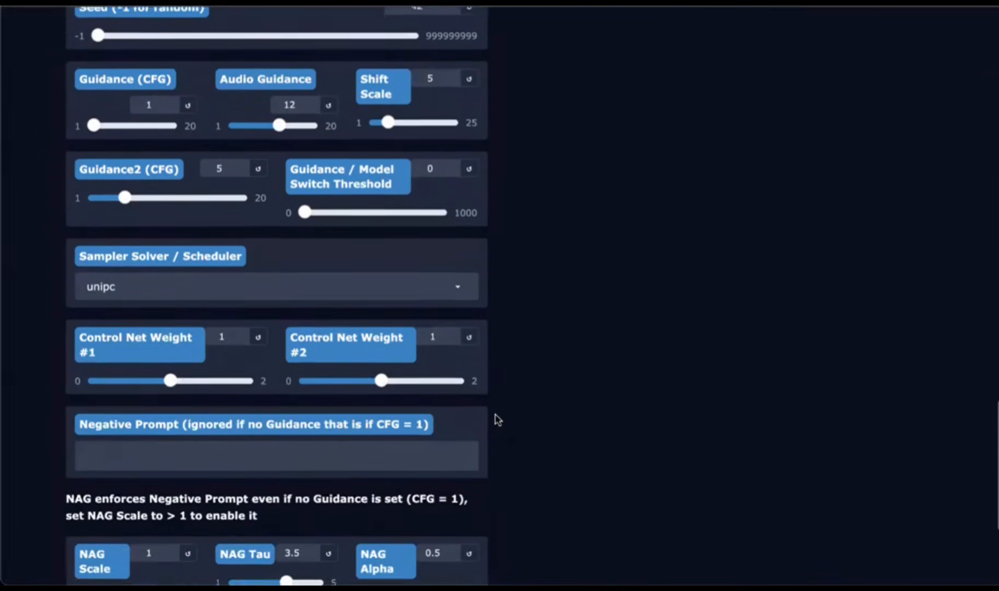
Step: Generate the new singing close-up video with the updated audio, frames and prompt
scroll(498, 419, up, 5)
scroll(497, 419, up, 15)
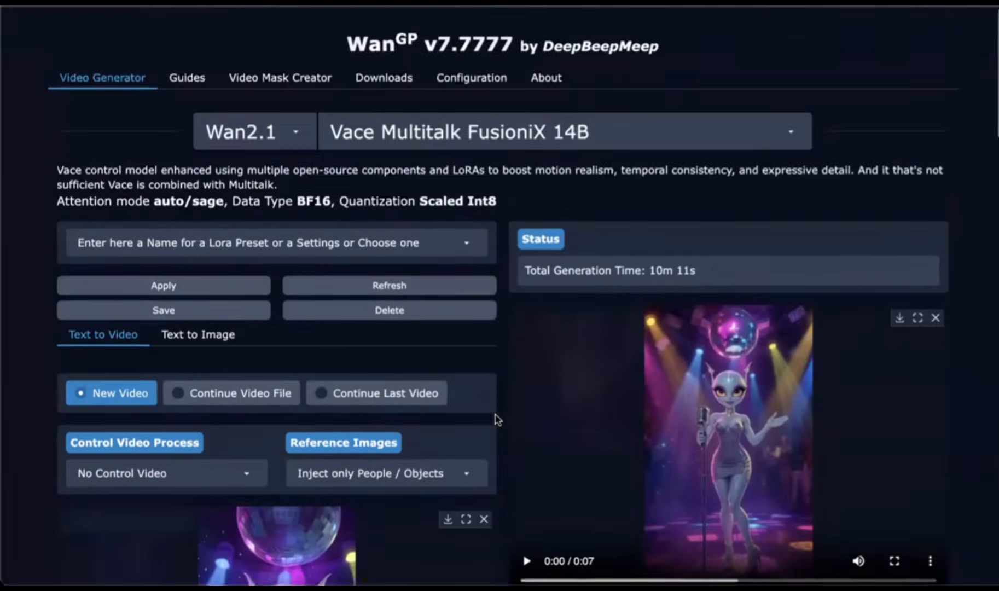
scroll(496, 420, down, 3)
scroll(496, 420, down, 3)
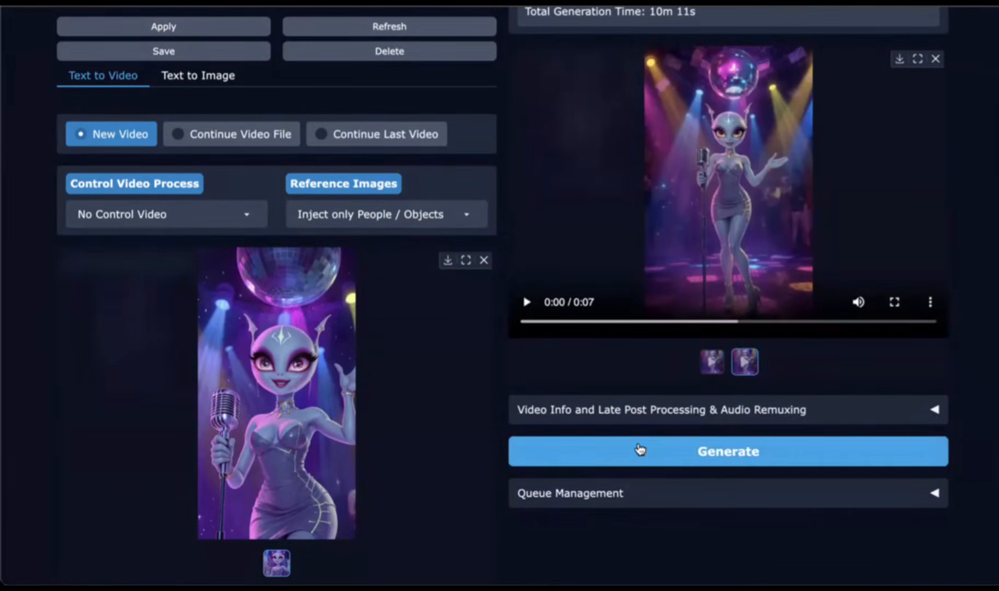
click(640, 450)
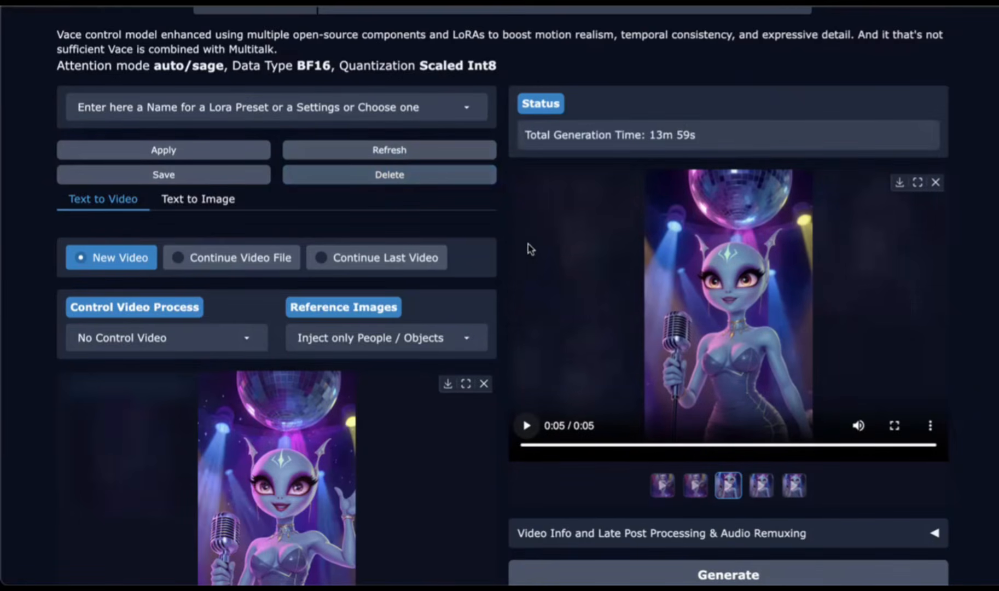
Step: View the generated singing video full screen, then scroll through the settings page
click(899, 184)
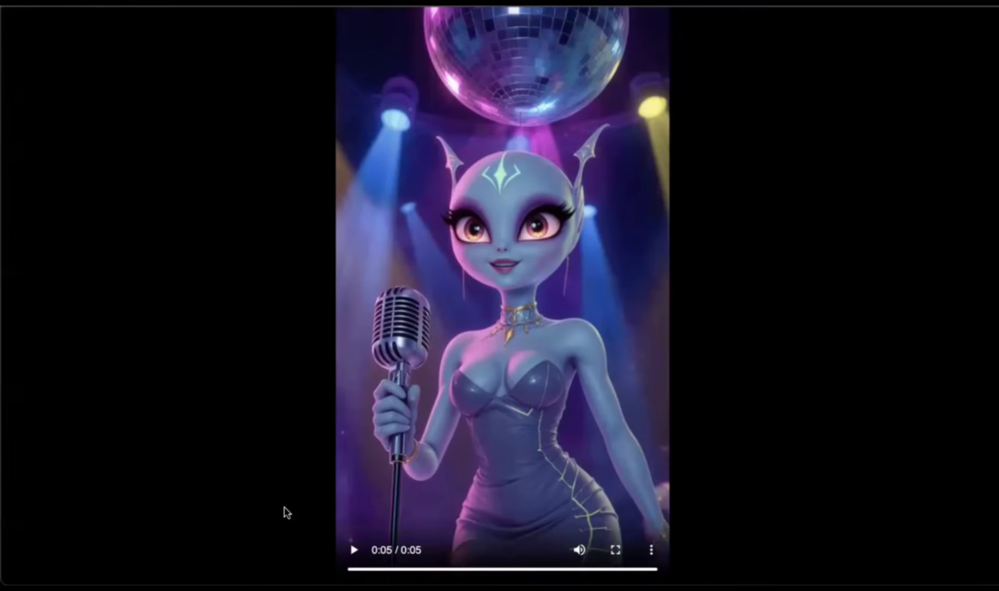
key(Escape)
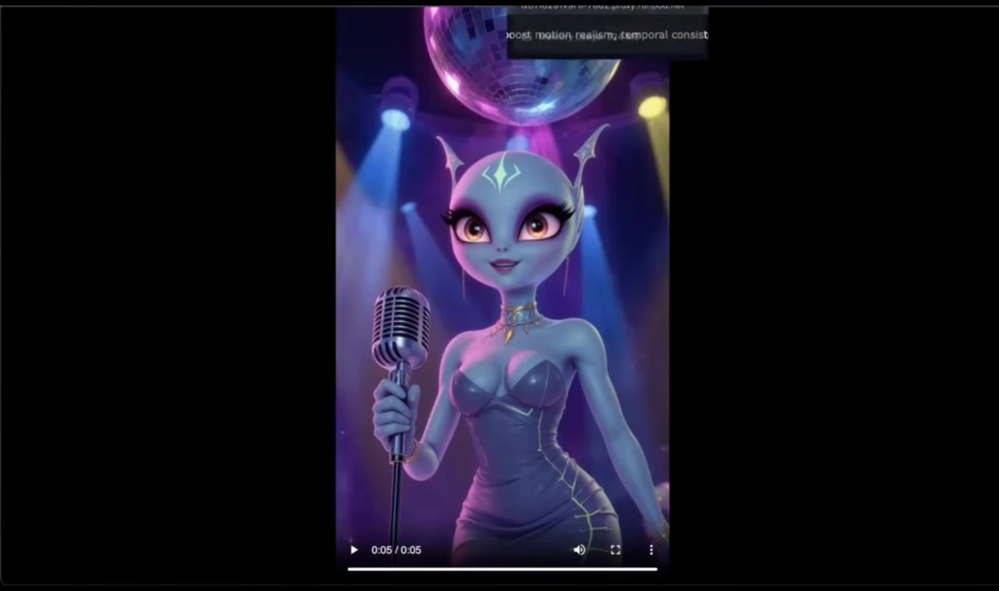
scroll(388, 290, down, 15)
scroll(388, 290, down, 10)
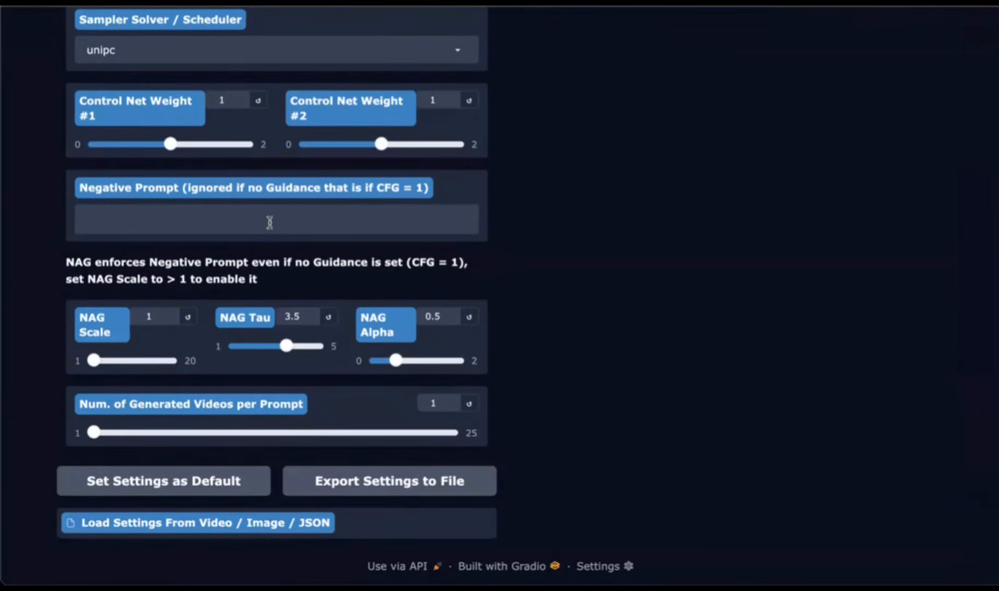
scroll(269, 222, up, 1)
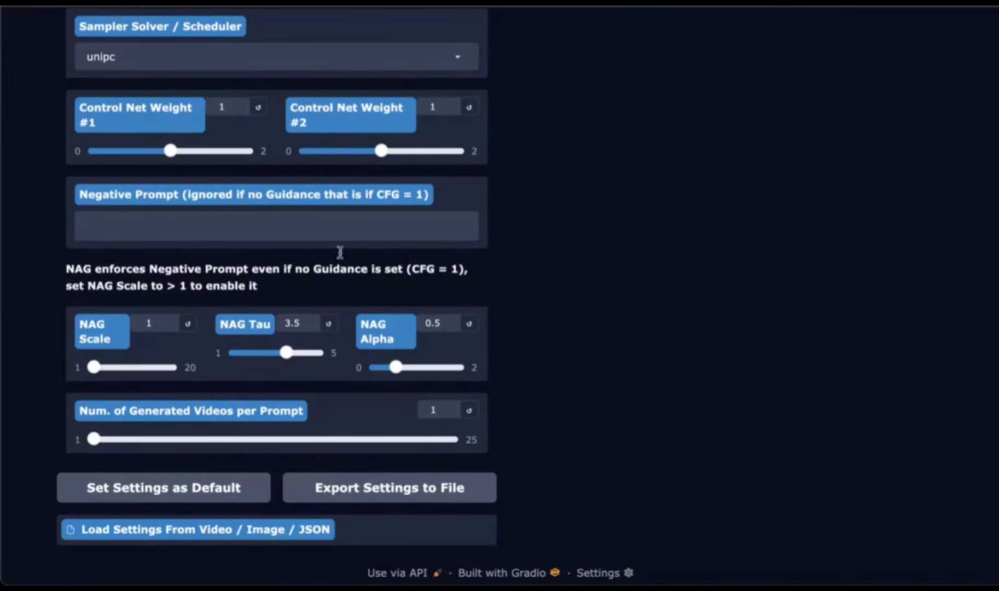
scroll(643, 235, up, 20)
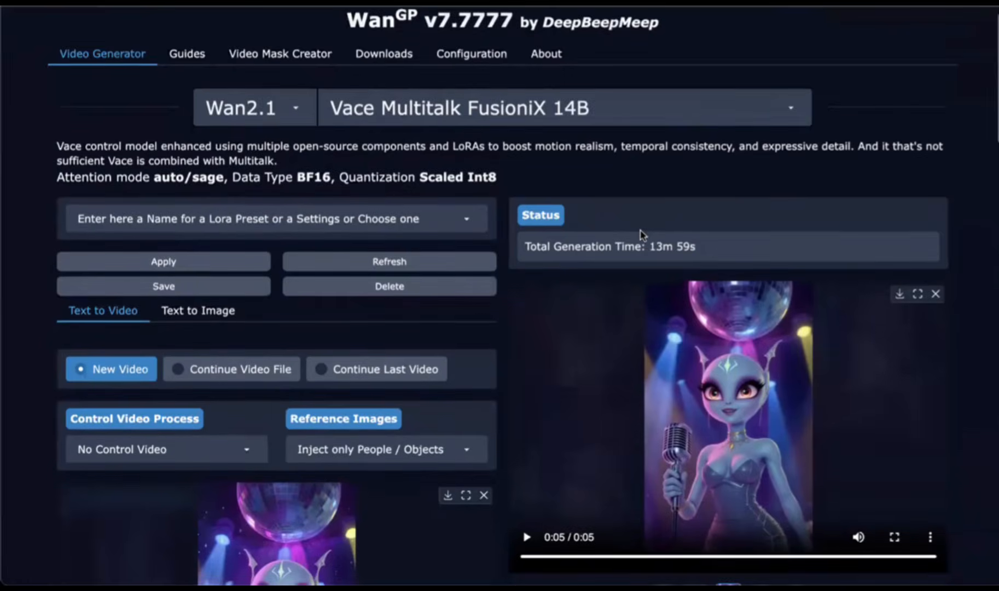
scroll(643, 235, down, 6)
scroll(642, 235, down, 6)
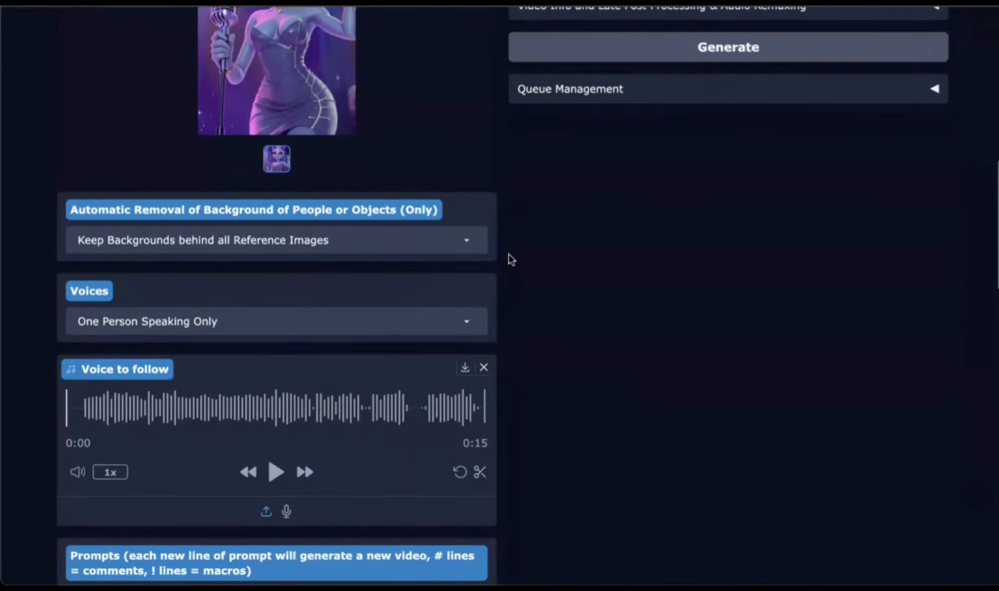
scroll(509, 259, up, 8)
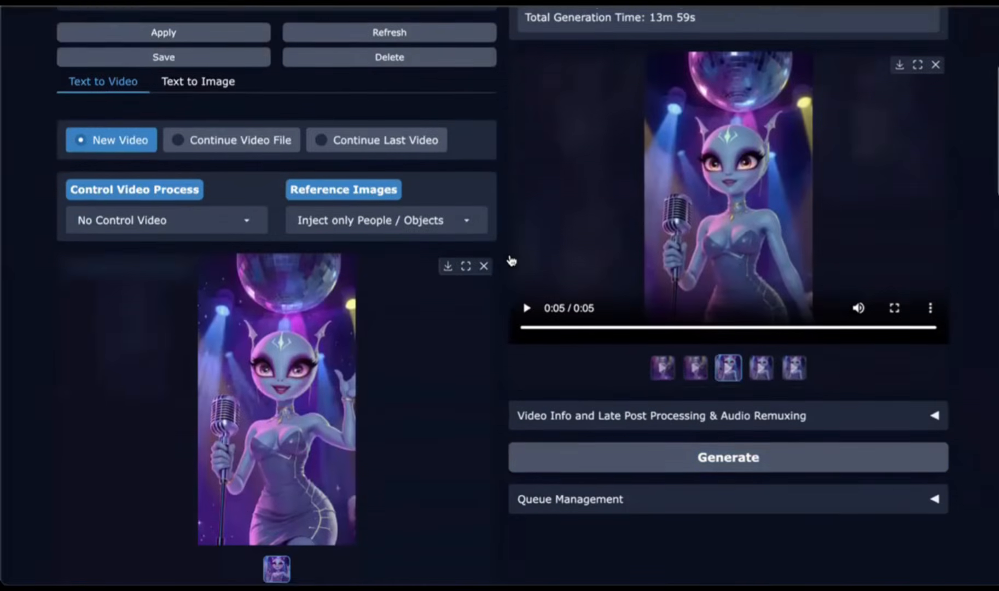
scroll(509, 258, up, 3)
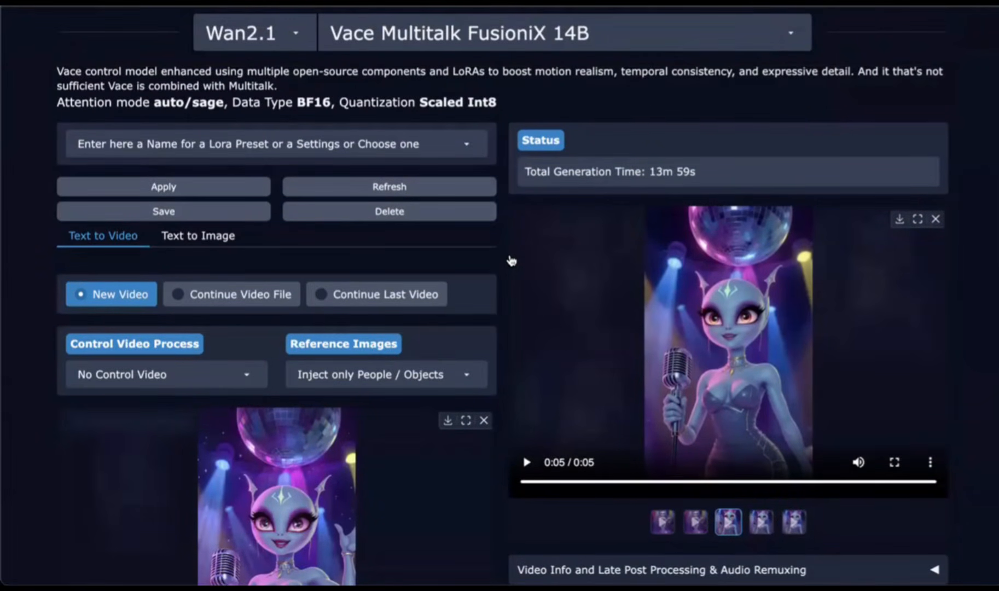
scroll(509, 260, down, 1)
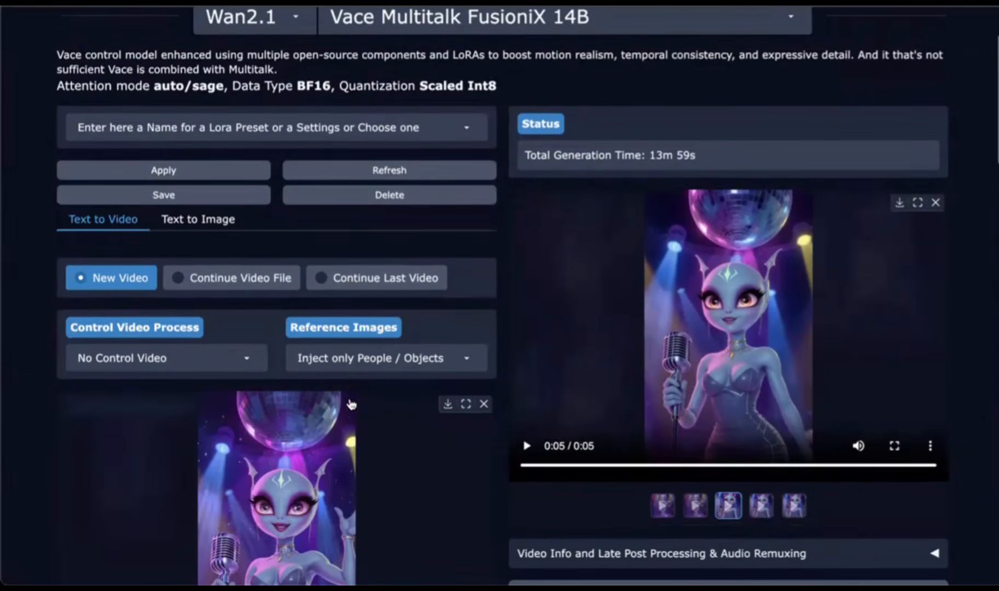
Step: Set the control video process to Transfer Human Motion and check the area and reference image options
click(183, 359)
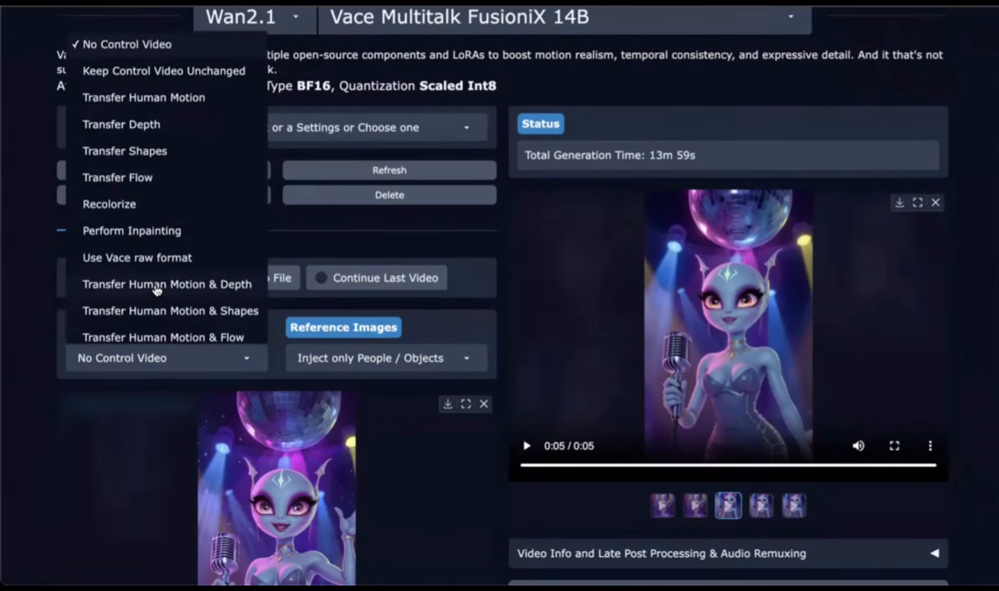
scroll(153, 272, up, 1)
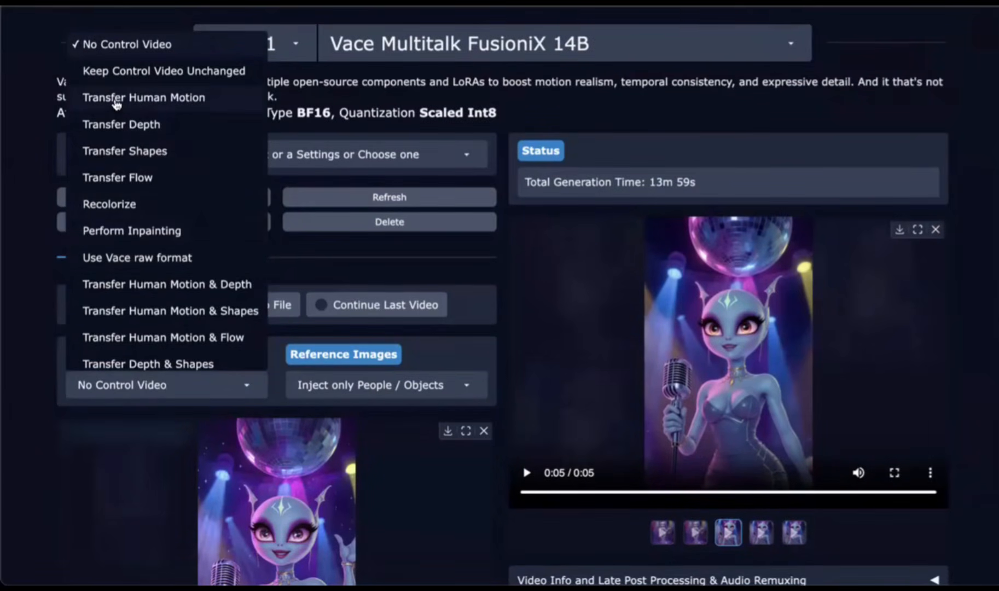
click(116, 99)
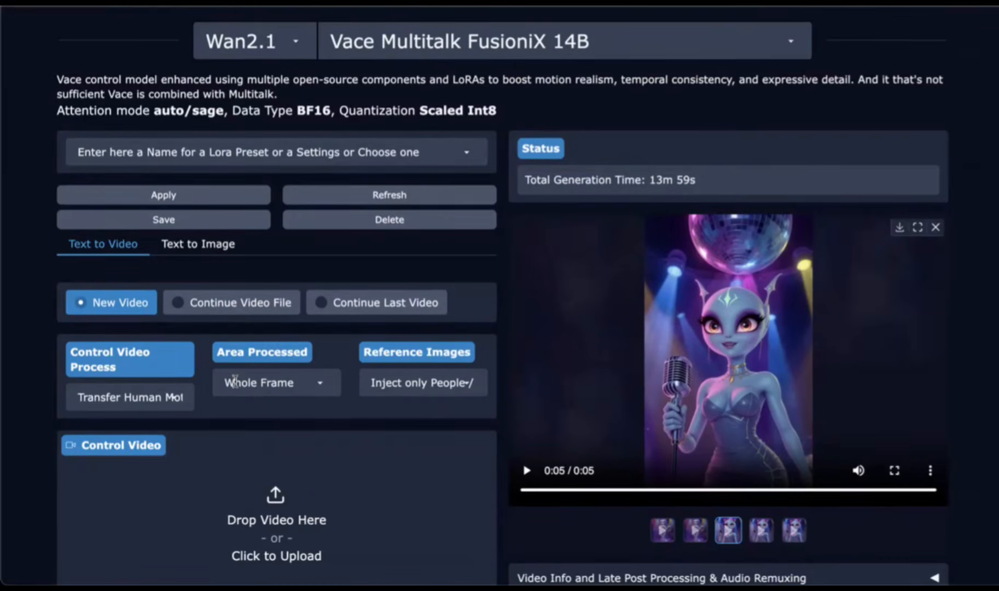
click(253, 384)
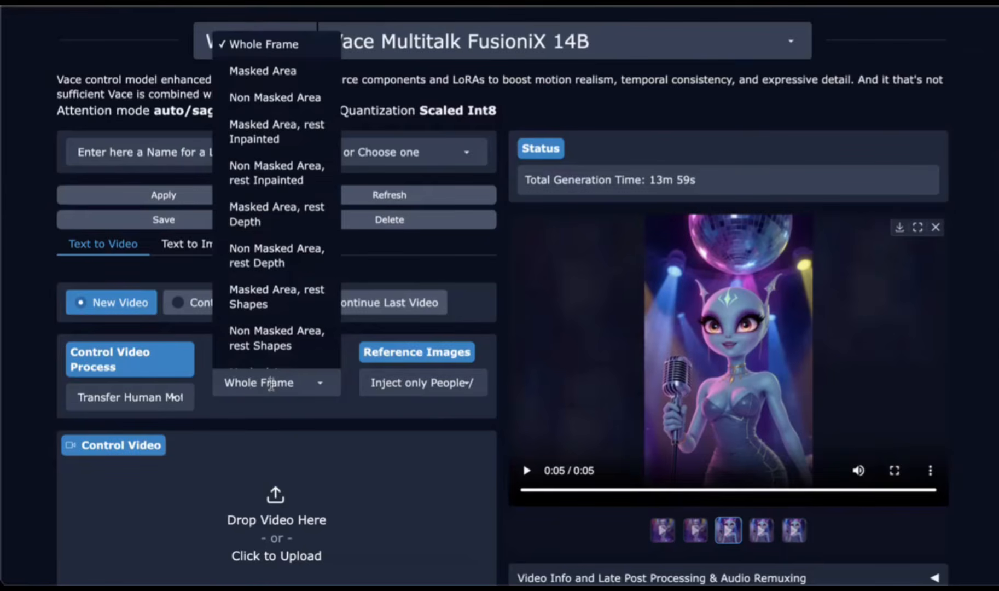
click(268, 403)
scroll(267, 404, down, 1)
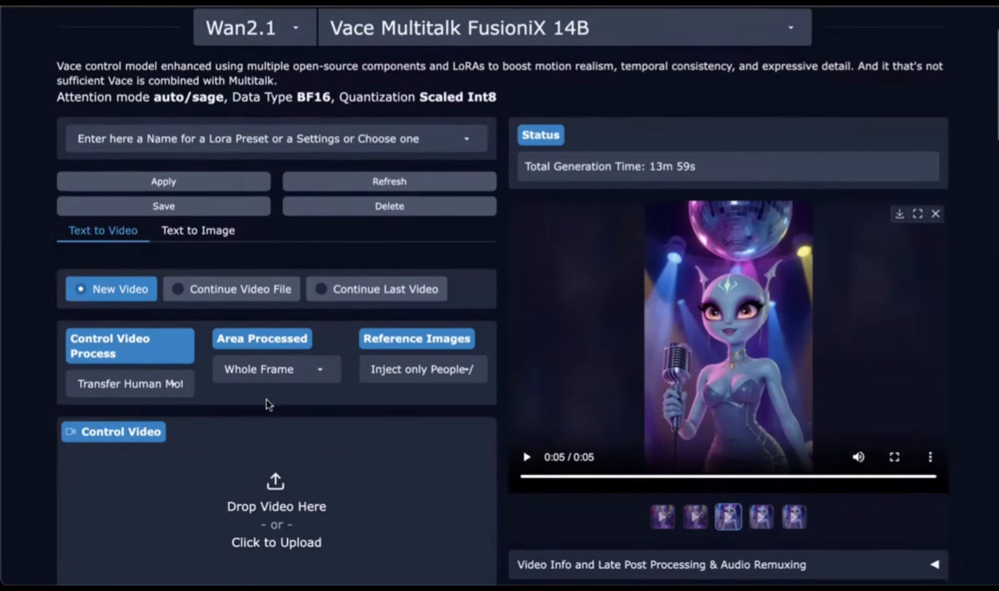
click(391, 367)
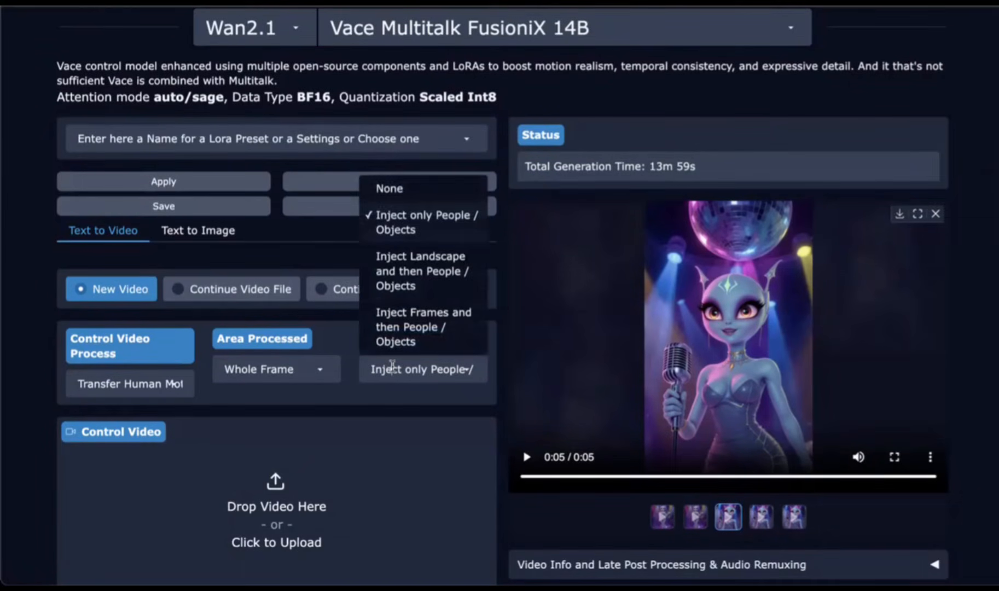
click(372, 398)
scroll(372, 398, down, 3)
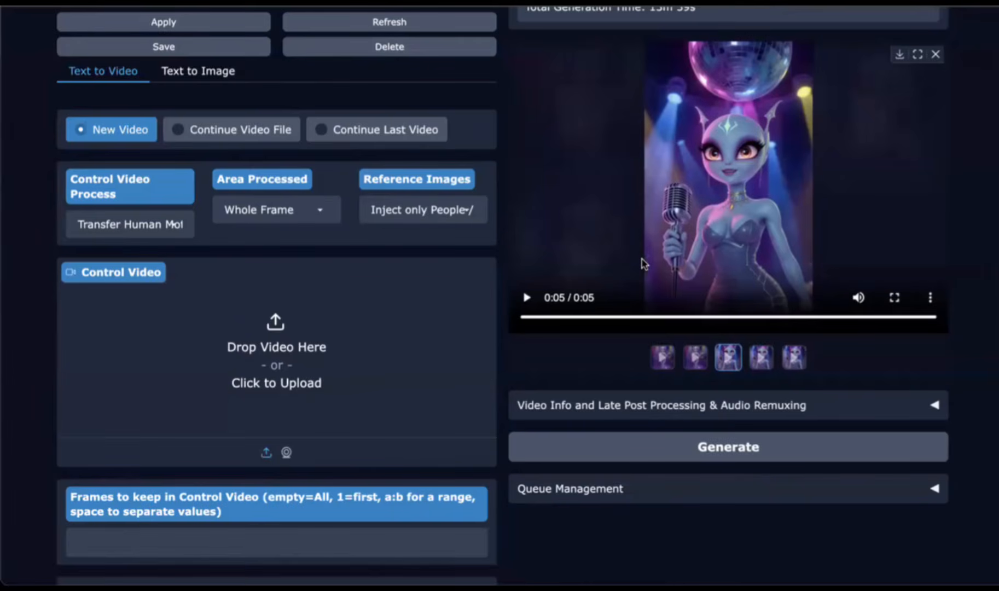
Step: Upload the video of the dancing woman as the control video
drag(641, 263, 247, 361)
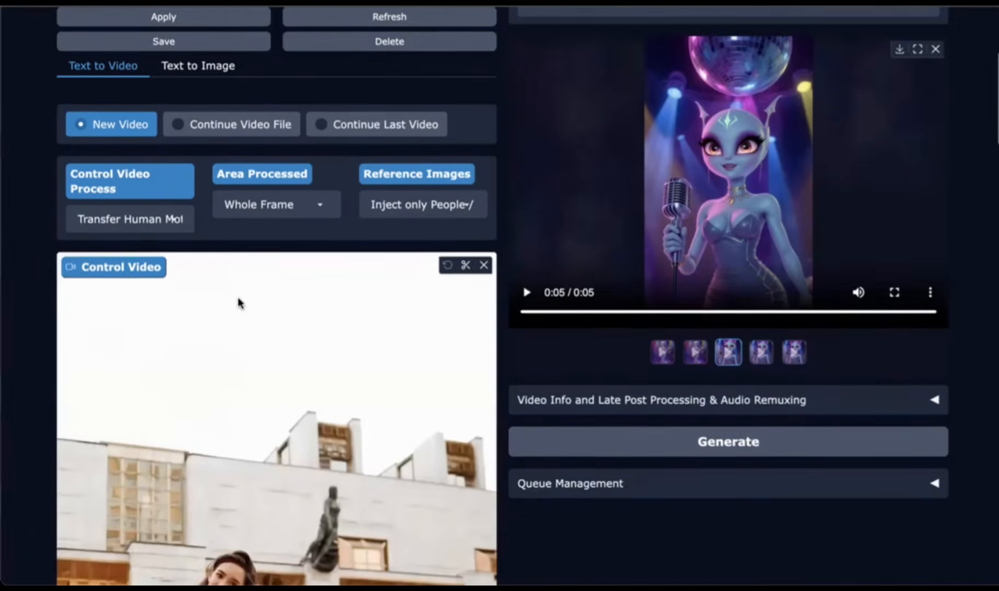
scroll(239, 302, down, 8)
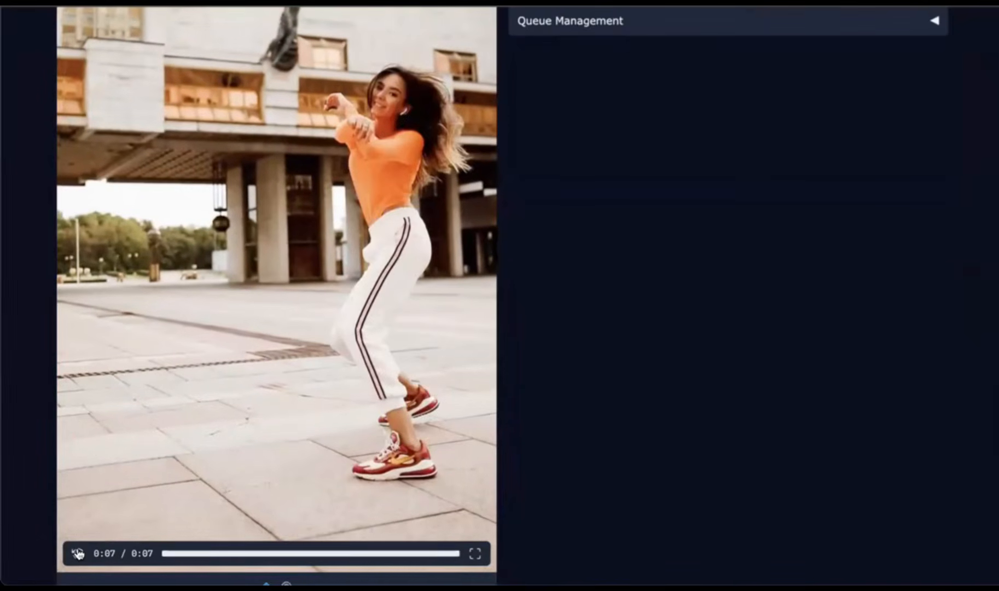
scroll(95, 461, up, 10)
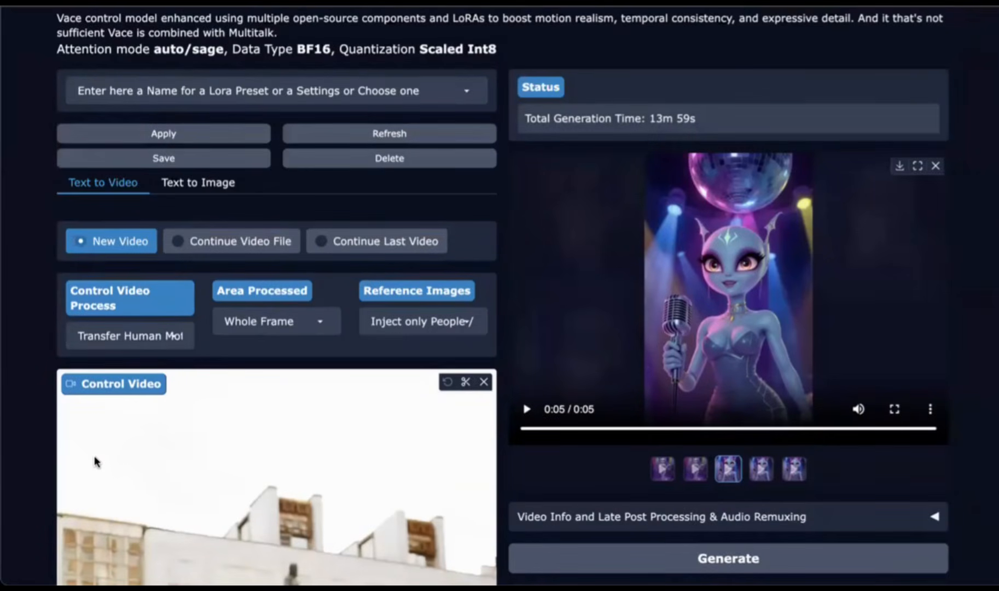
scroll(95, 461, down, 12)
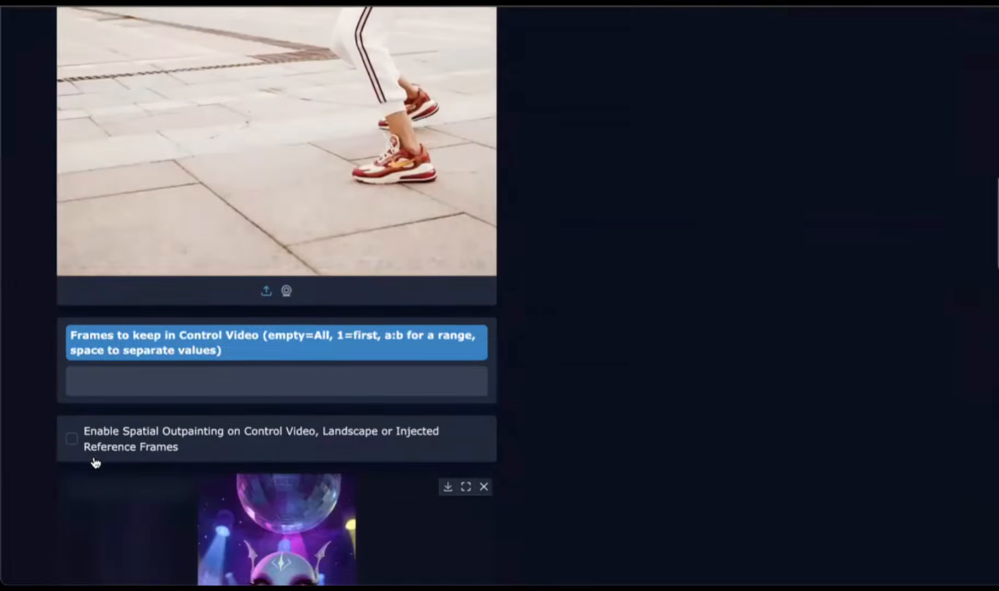
scroll(94, 461, down, 4)
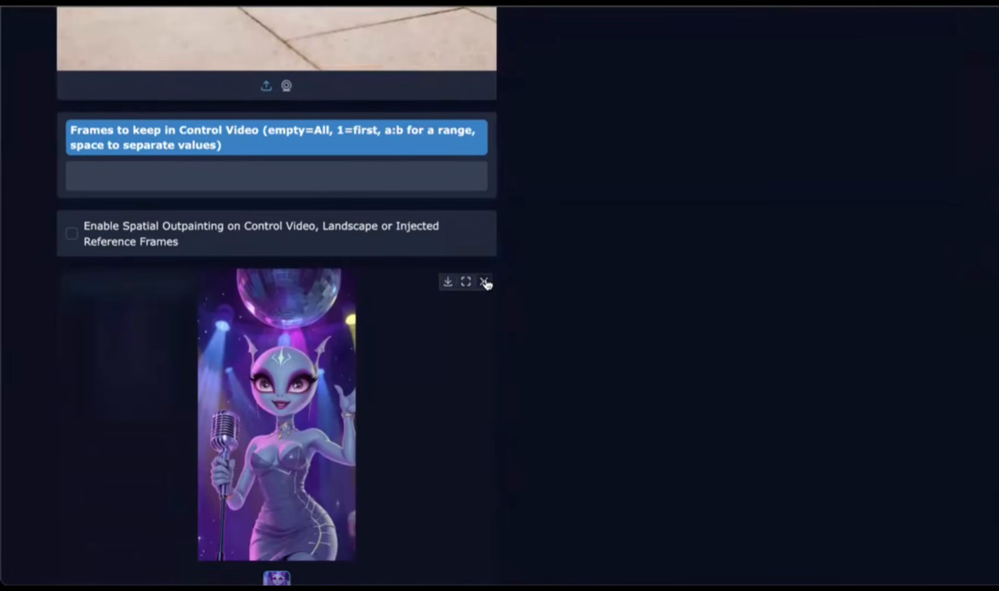
Step: Replace the reference image with the full-body alien singer image
click(485, 283)
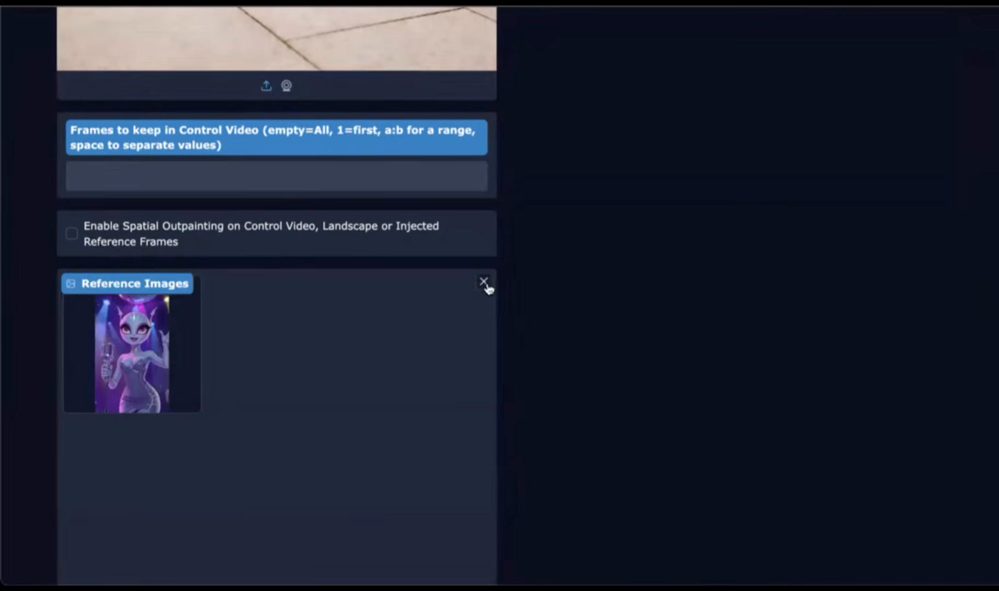
click(484, 282)
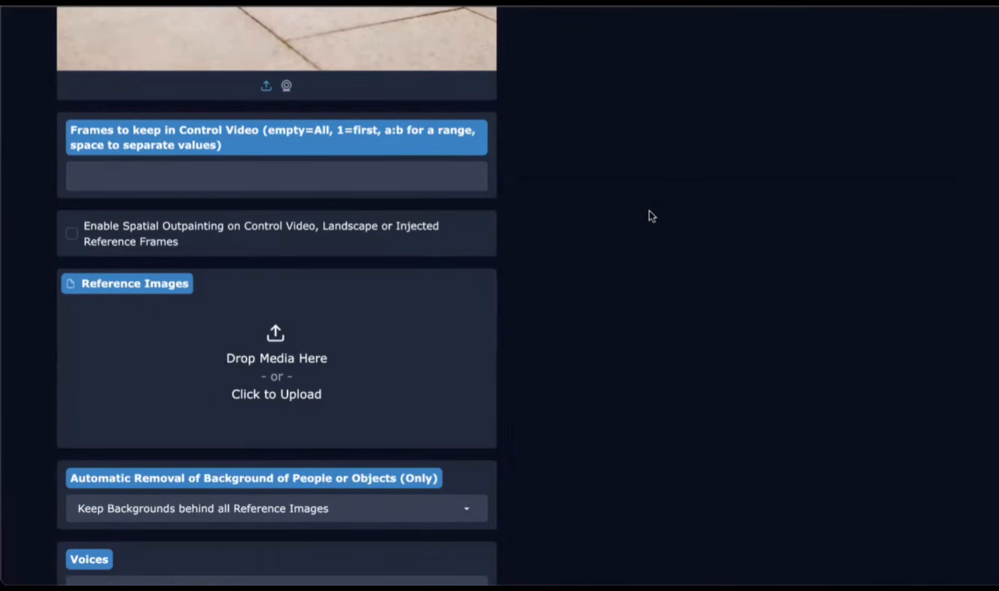
drag(354, 319, 259, 332)
scroll(261, 336, down, 6)
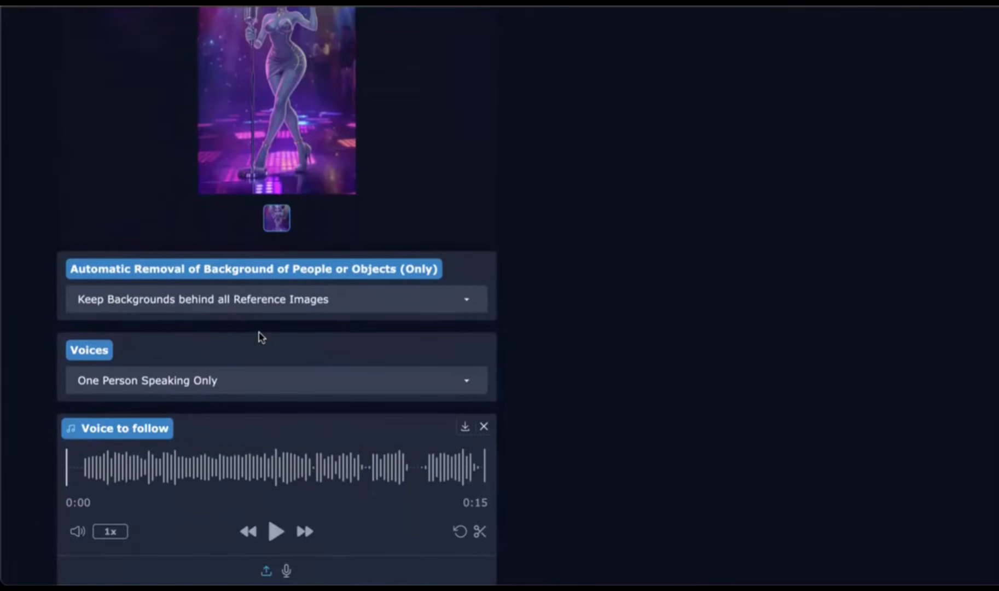
Step: Restore the original voice track and select its last 10 seconds for trimming
scroll(250, 353, down, 5)
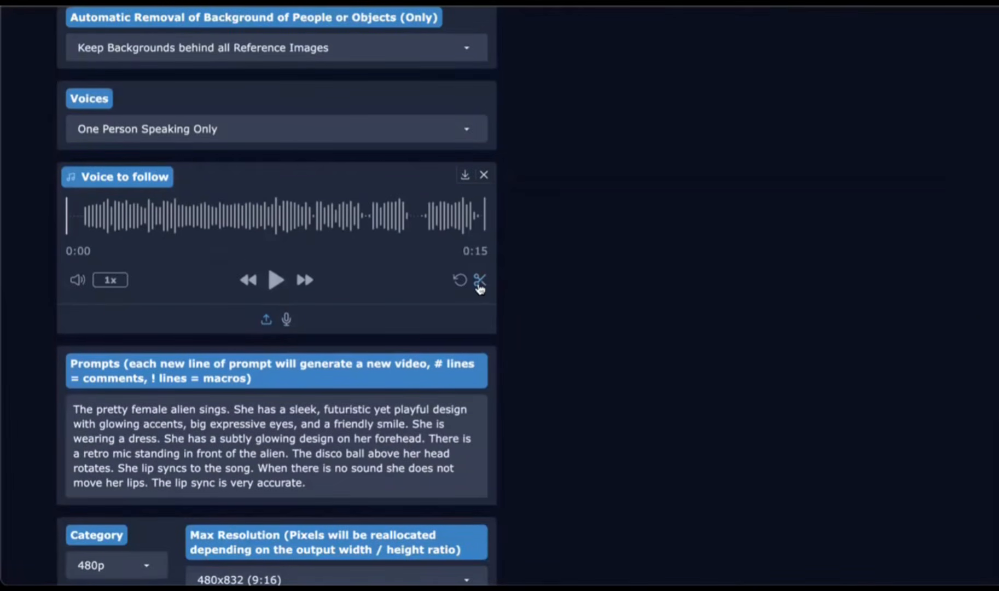
click(459, 280)
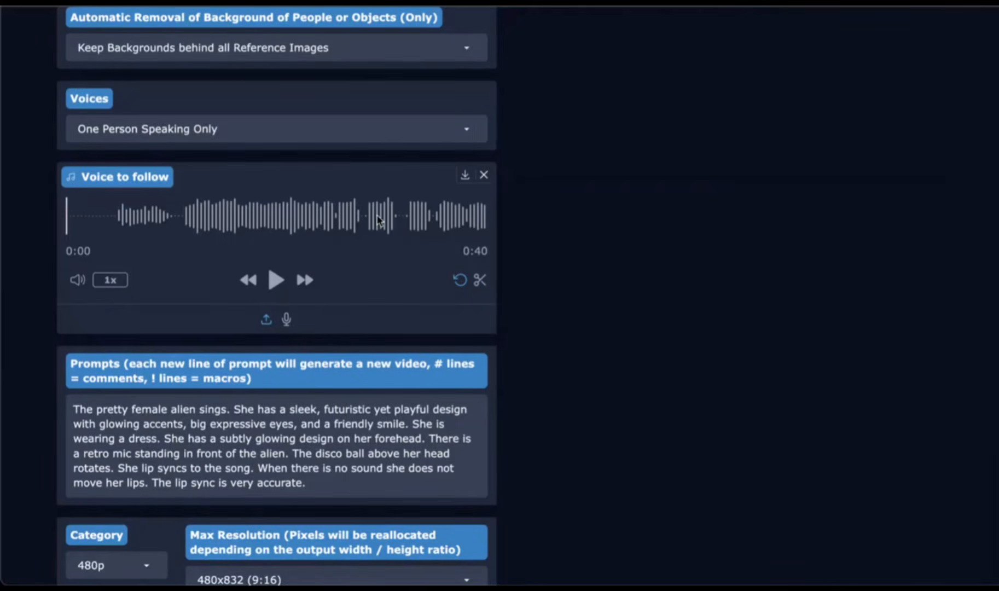
click(234, 226)
scroll(306, 221, right, 3)
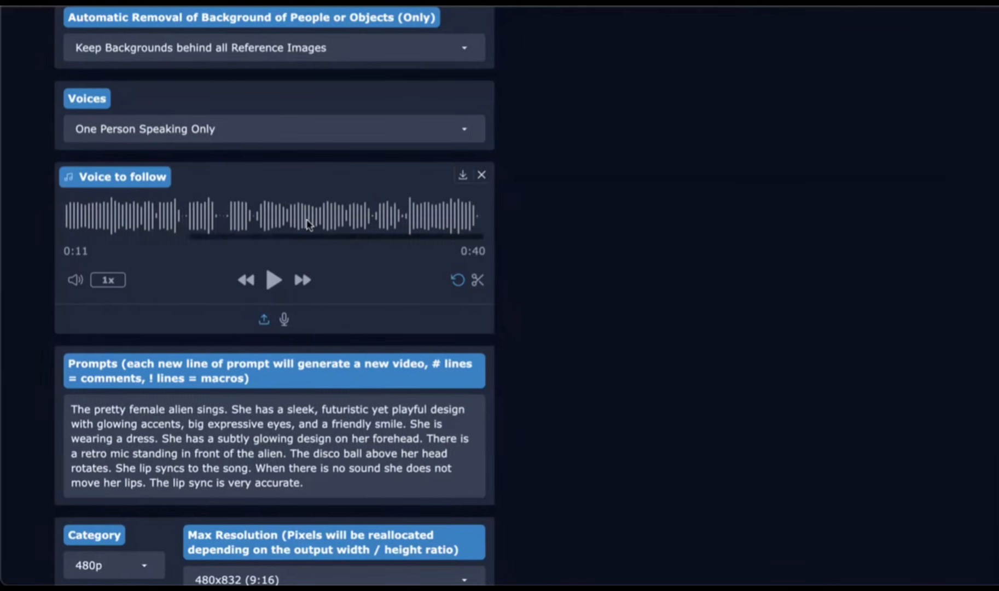
click(480, 280)
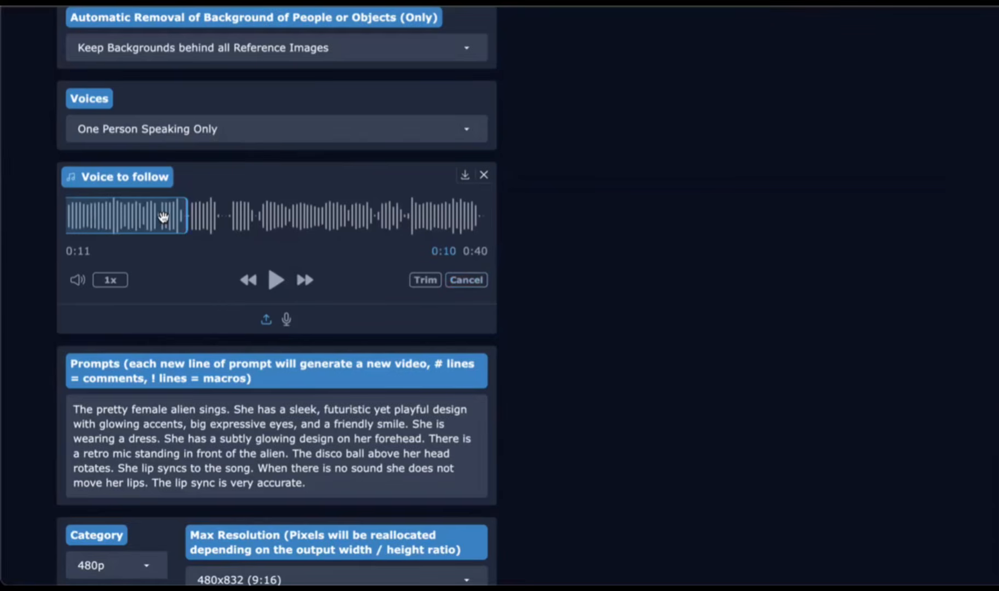
drag(163, 217, 490, 242)
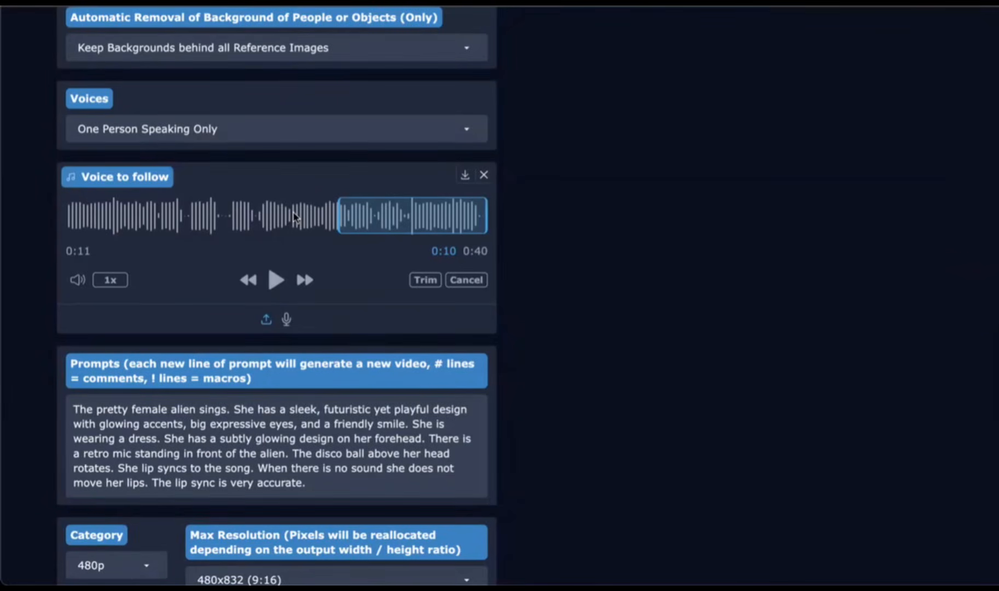
Step: Edit the prompt so the alien "sings and dances" and is "wearing a dress and heels"
scroll(292, 221, down, 1)
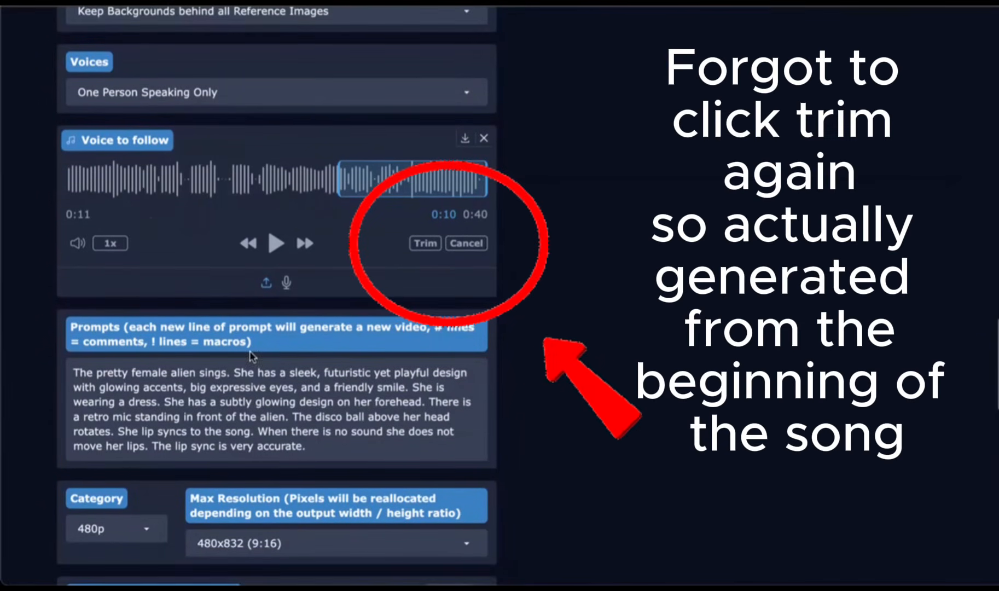
click(224, 373)
text(and danc)
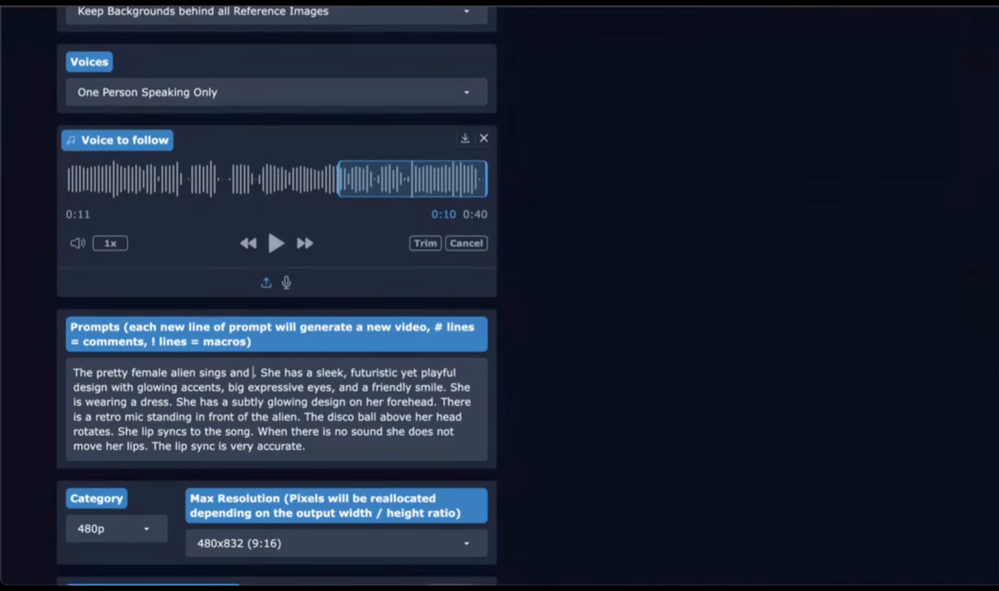
text(es)
scroll(225, 355, down, 1)
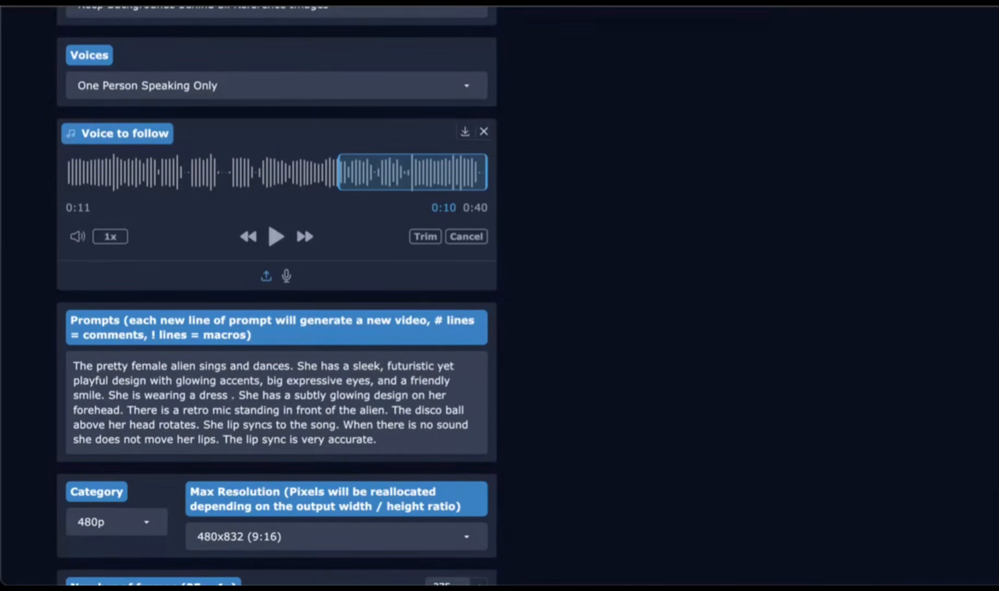
text(and hells)
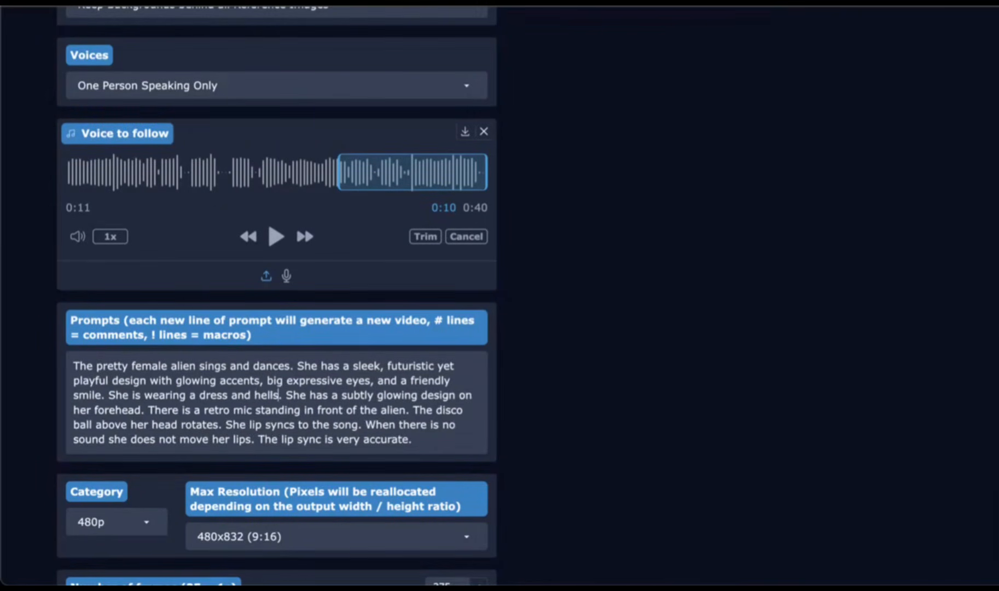
key(BackSpace)
key(BackSpace)
key(BackSpace)
text(els)
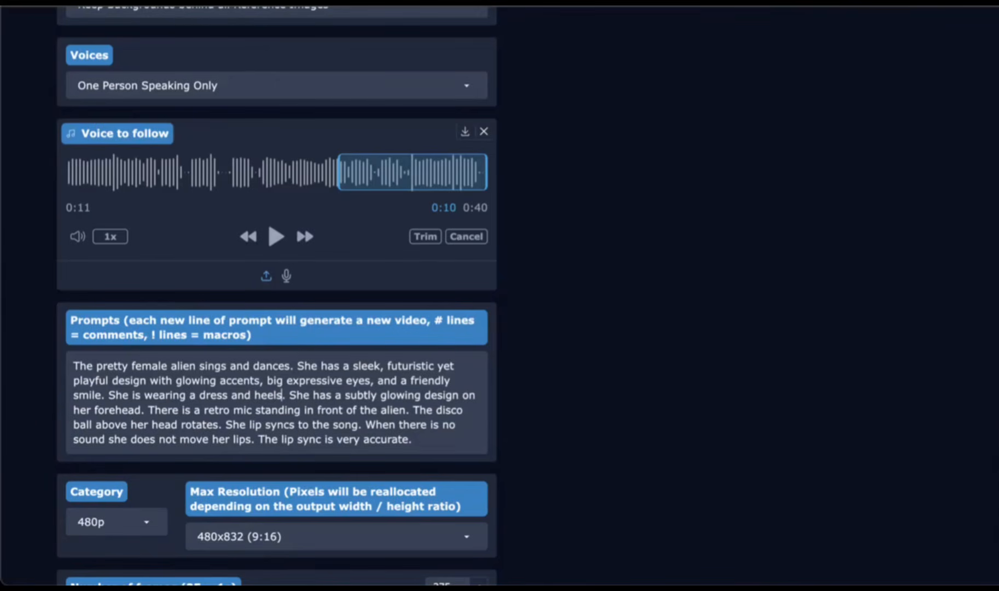
scroll(276, 296, down, 3)
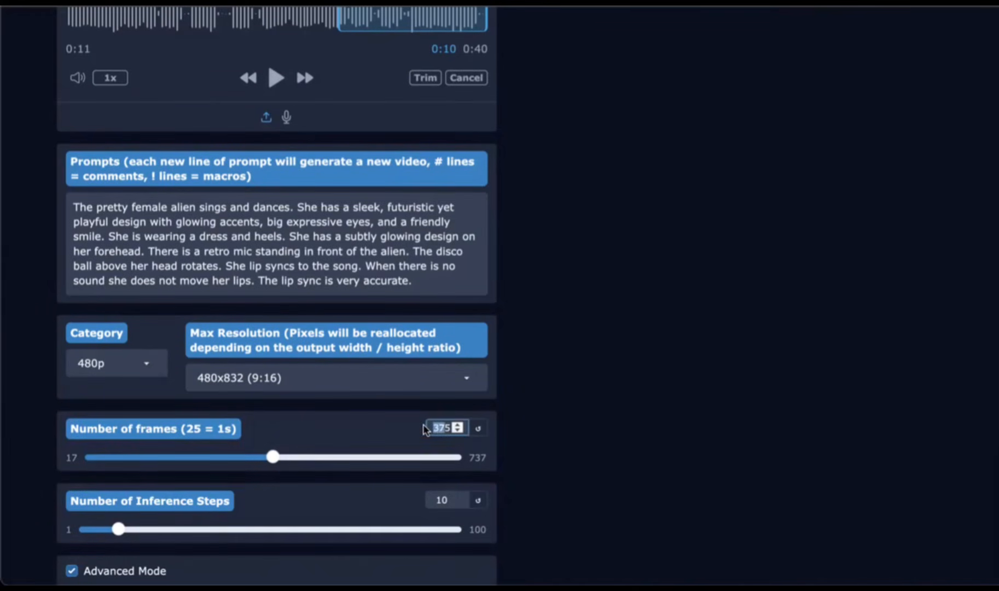
Step: Set the number of frames to 250
text(5)
key(BackSpace)
text(250)
Step: Scroll through the advanced settings, reference image and voice track to review the generation setup
scroll(424, 396, down, 4)
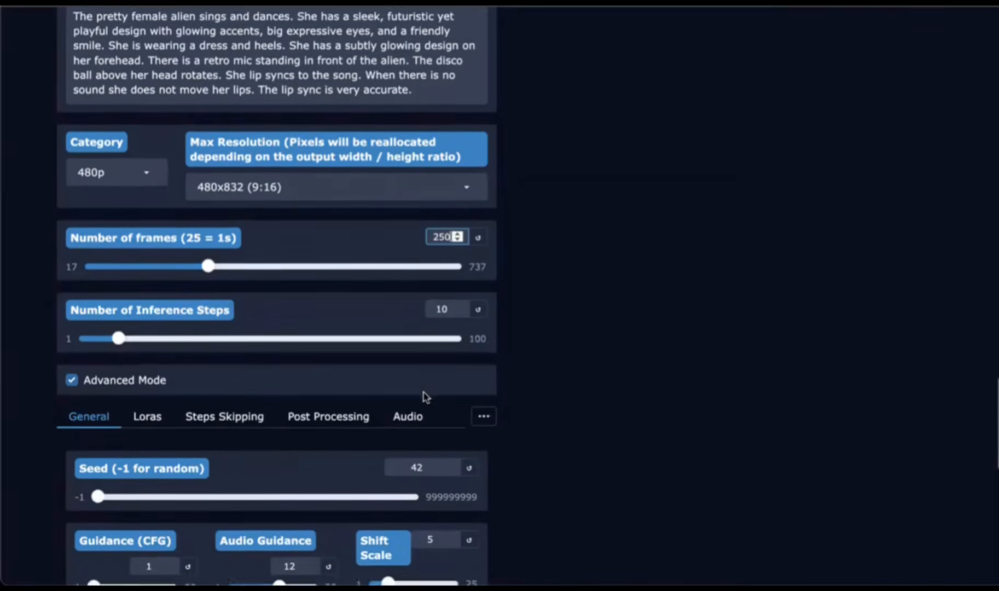
scroll(425, 396, down, 5)
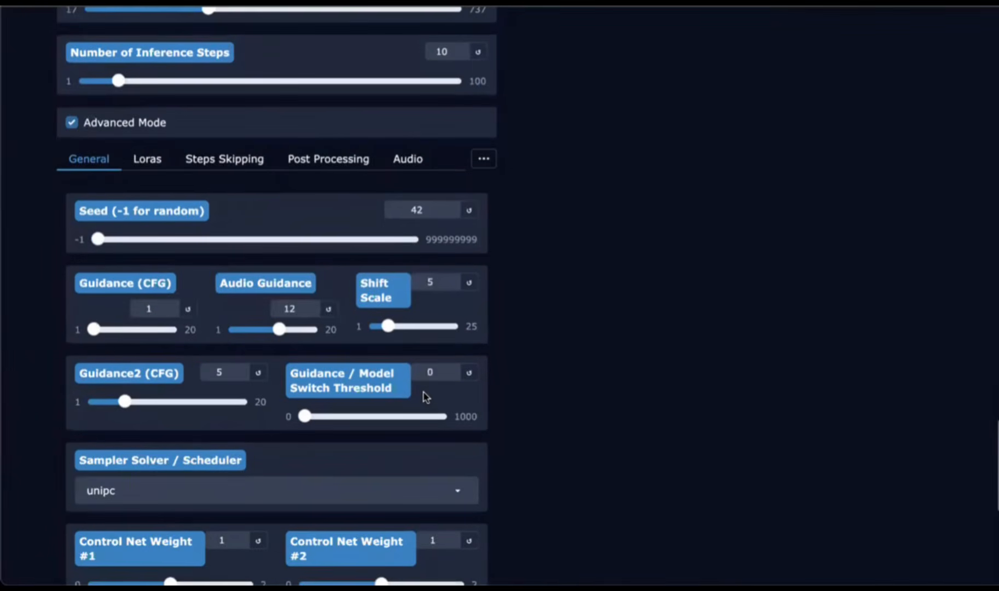
scroll(426, 396, down, 5)
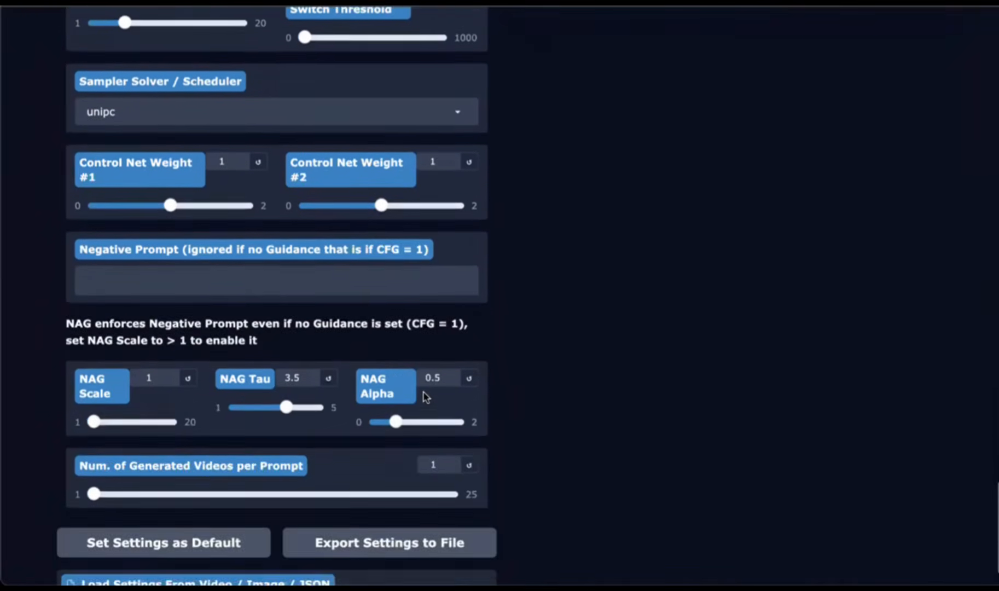
scroll(424, 395, down, 1)
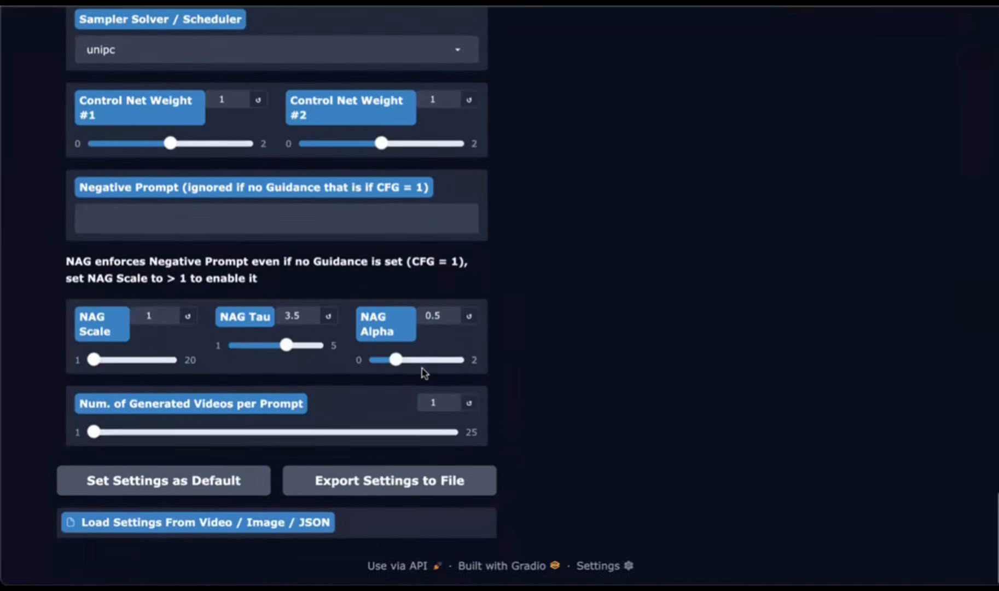
scroll(422, 374, up, 2)
scroll(424, 373, up, 20)
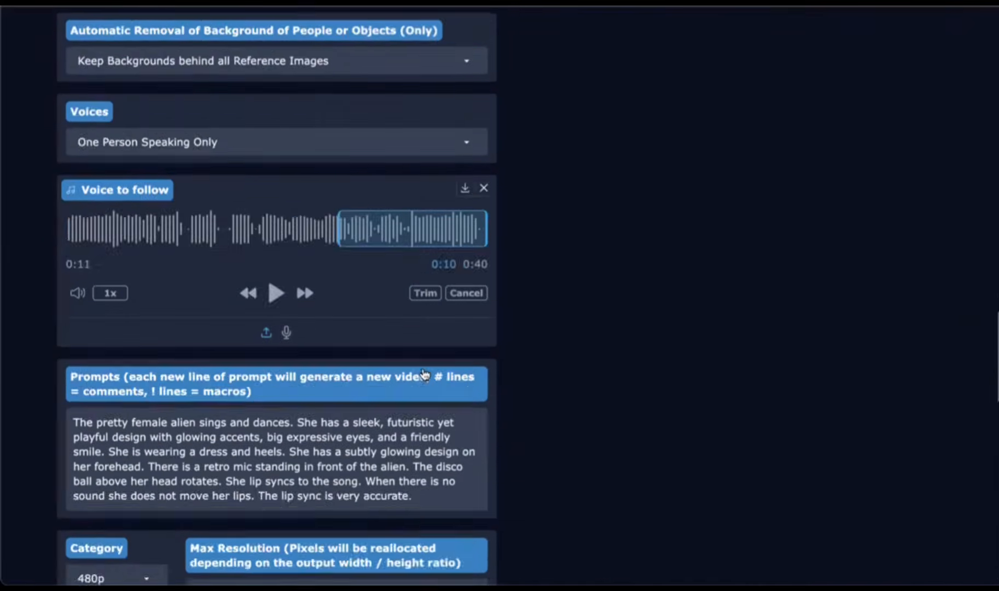
scroll(424, 373, up, 8)
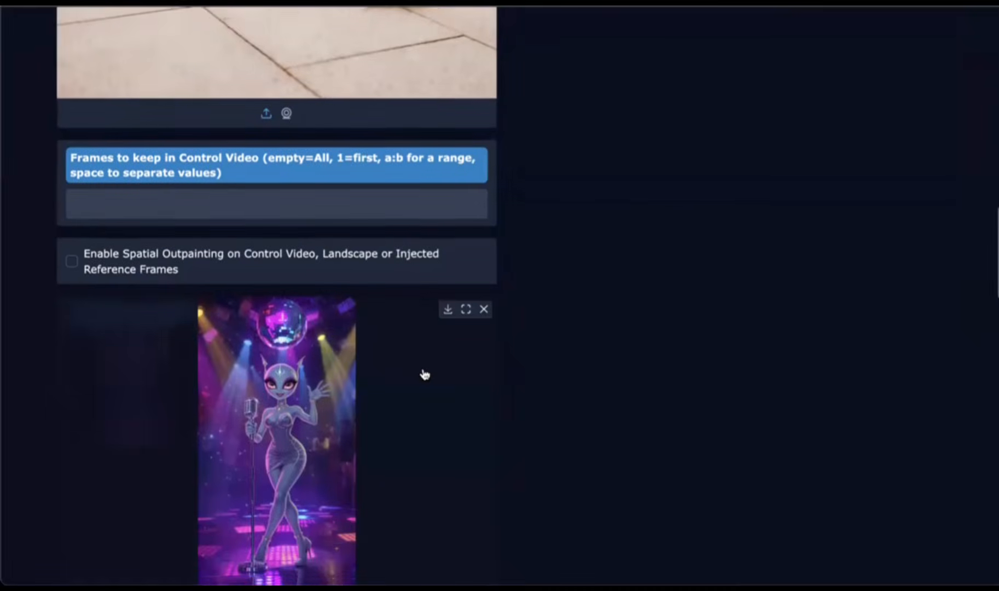
scroll(425, 374, up, 4)
scroll(424, 372, down, 11)
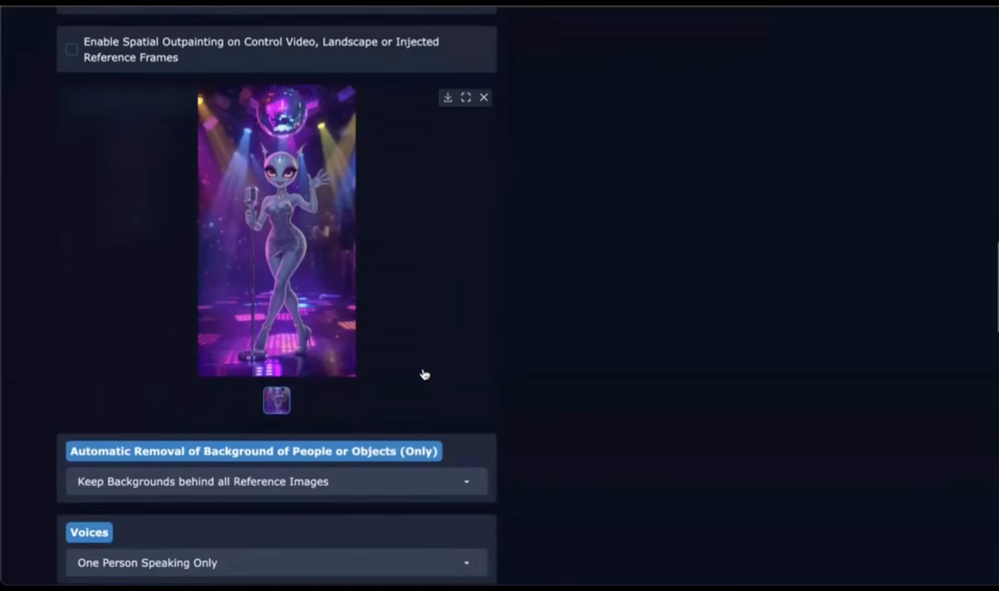
scroll(424, 373, down, 5)
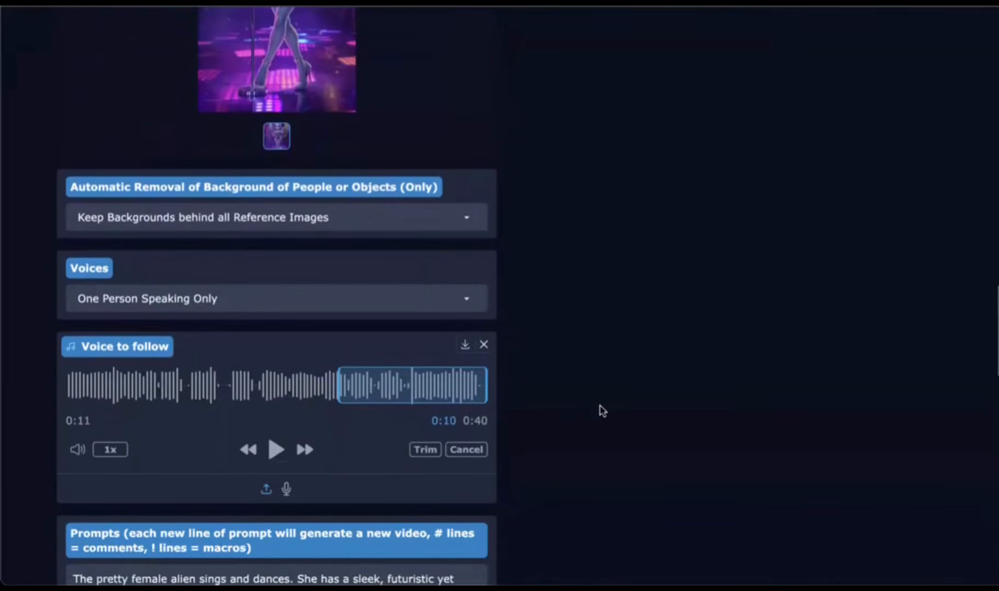
Step: Start generating the full-body dance video with the current settings
scroll(602, 410, up, 20)
scroll(601, 410, down, 1)
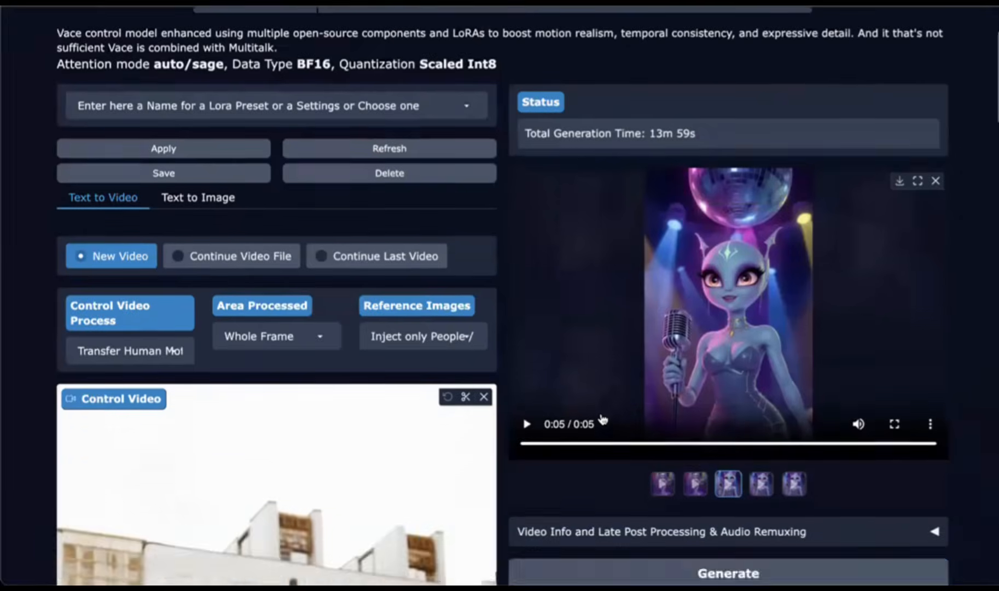
scroll(450, 195, up, 3)
scroll(463, 220, down, 1)
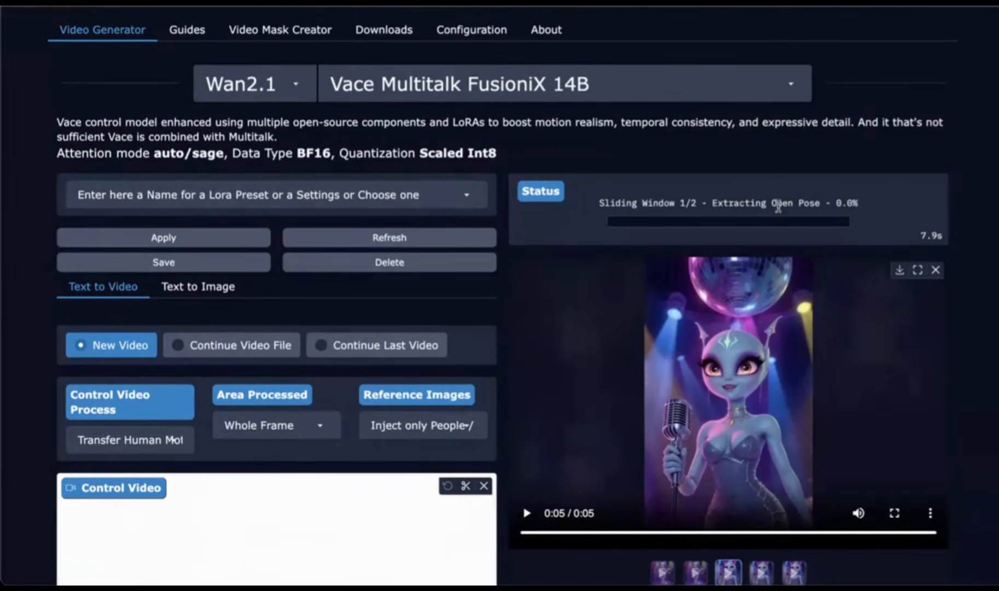
Step: Open the extracted pose guide preview of the running generation and close it again
scroll(567, 311, down, 4)
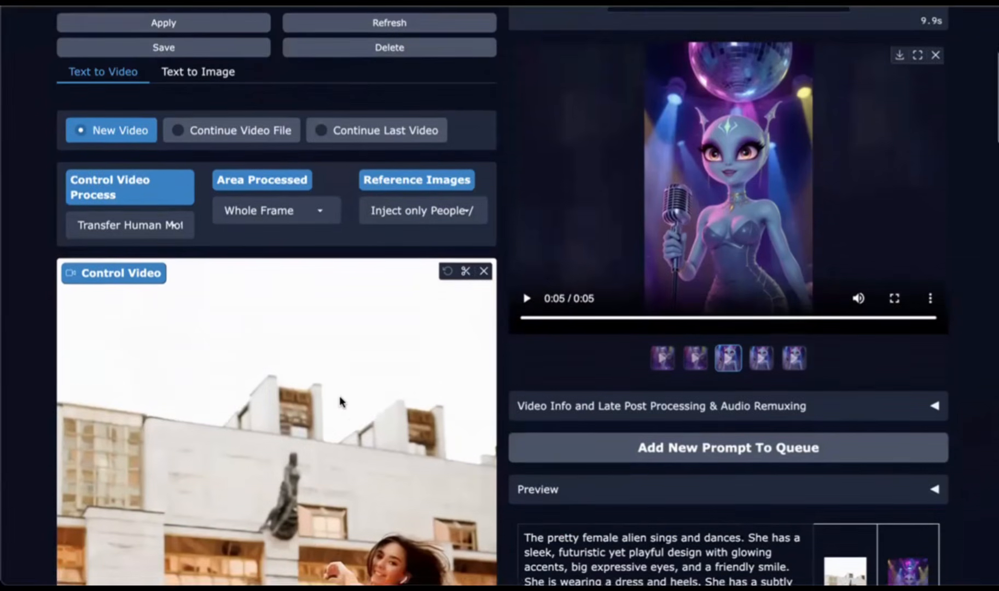
scroll(340, 402, down, 2)
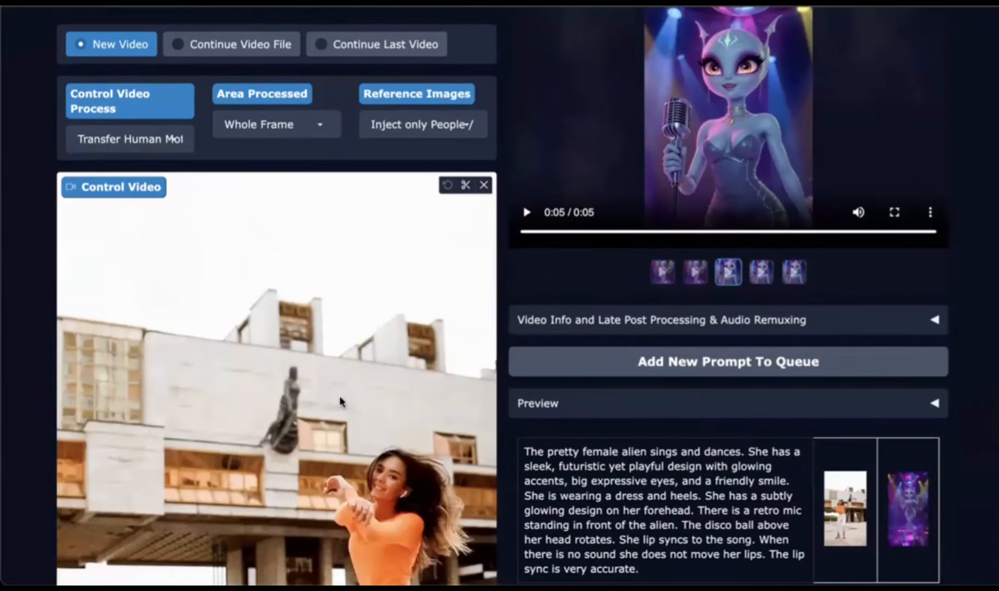
scroll(469, 272, down, 2)
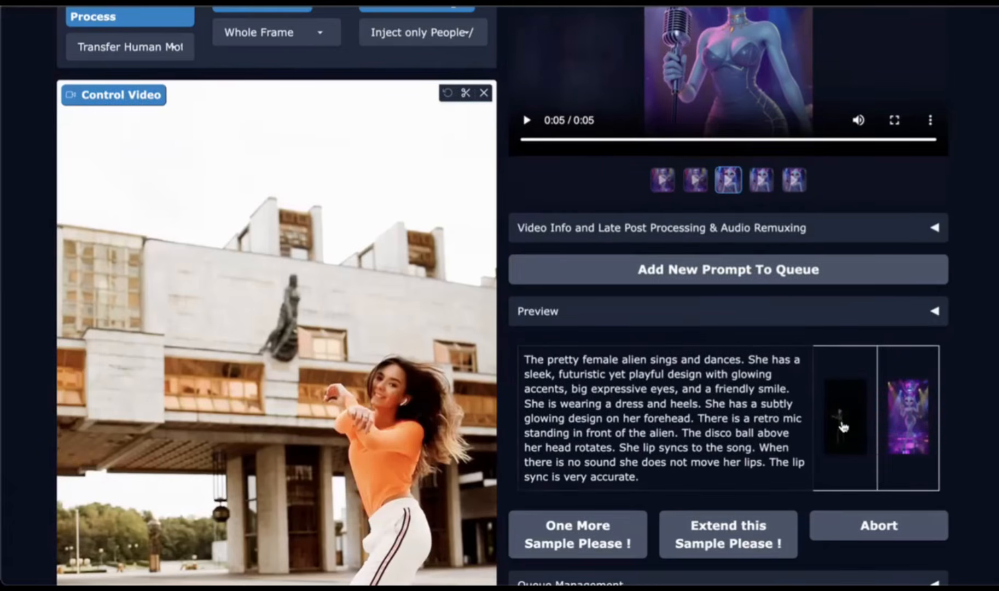
click(837, 429)
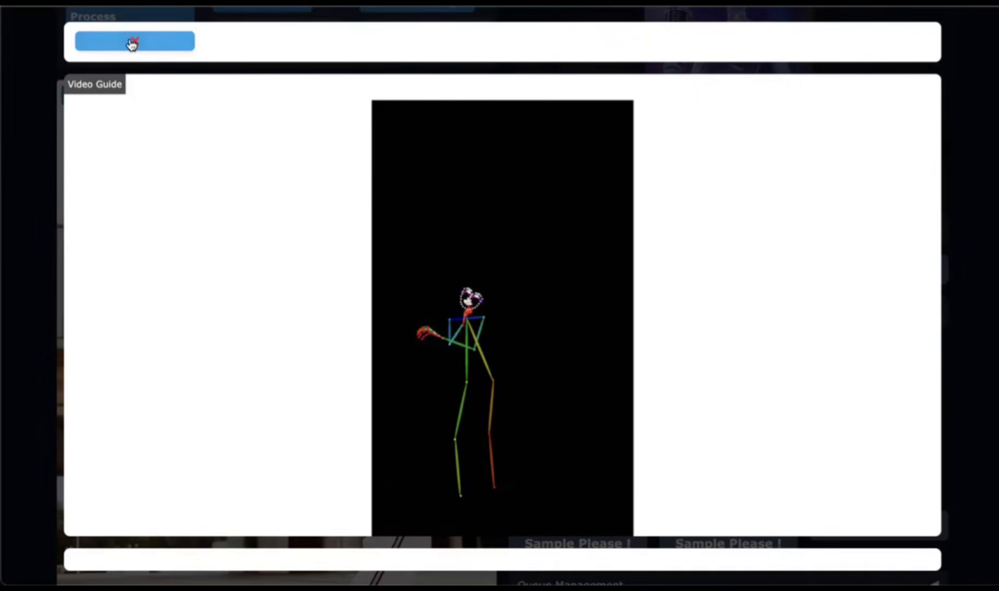
click(132, 44)
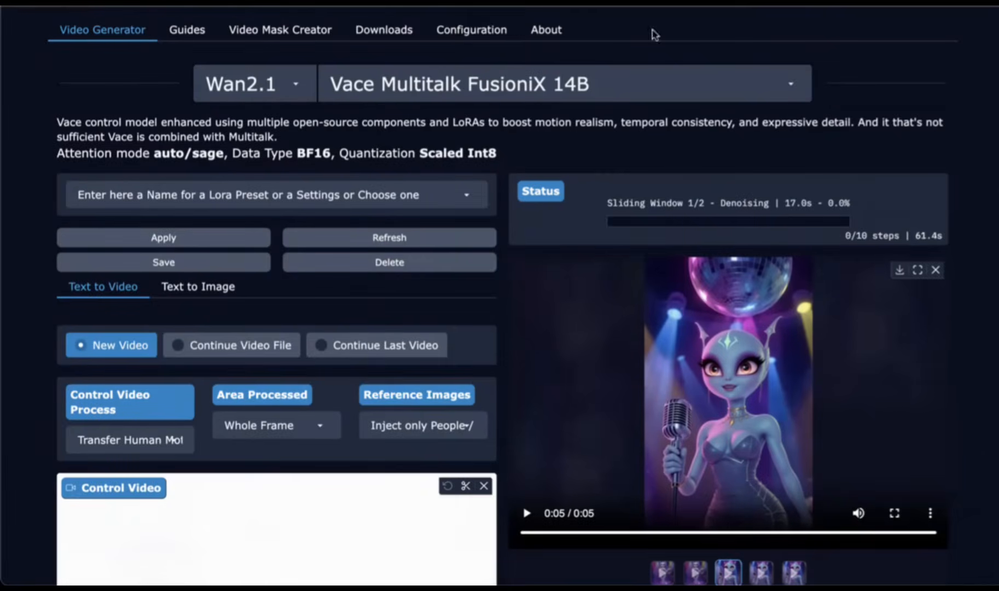